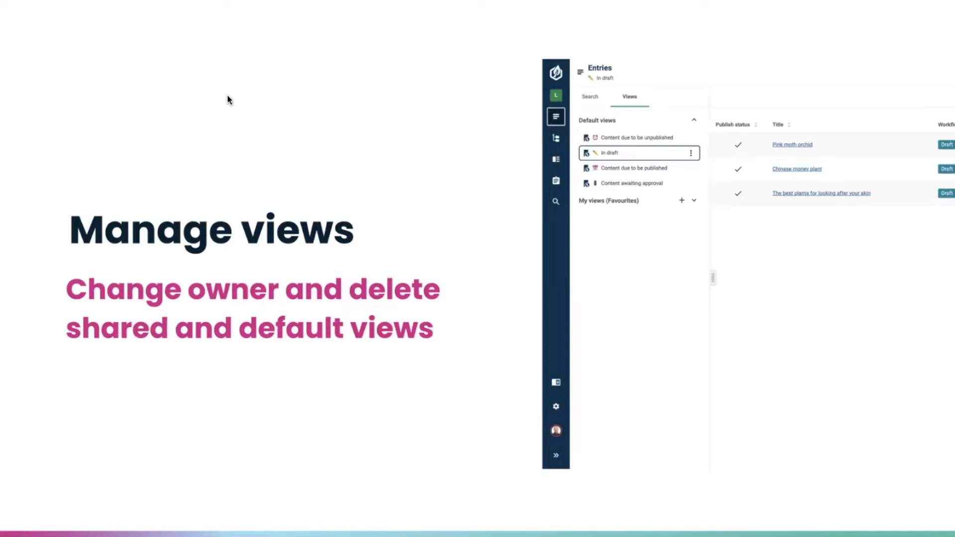
Step: Leave the slide show, switch to Contensis in the browser and display the Entries list
key("Escape")
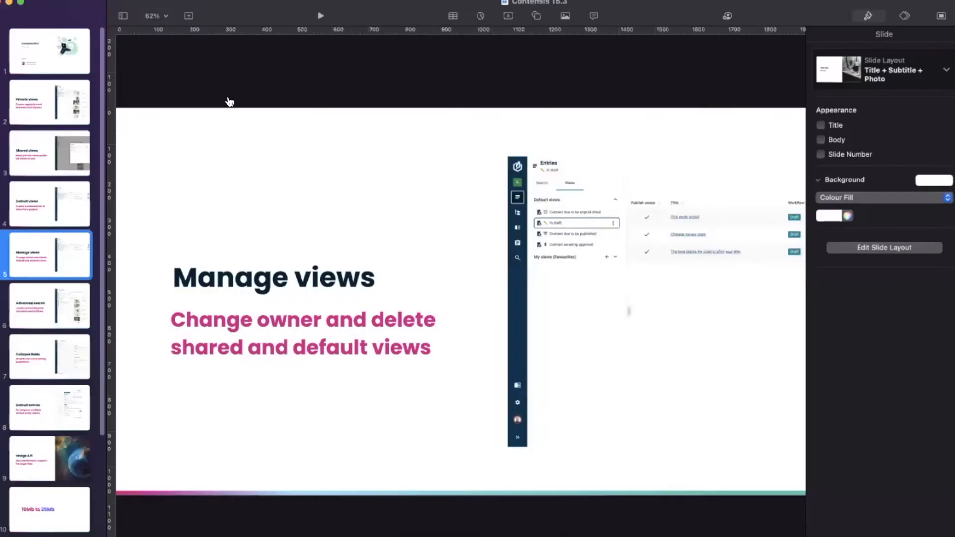
key("super+Tab")
key("super+Tab")
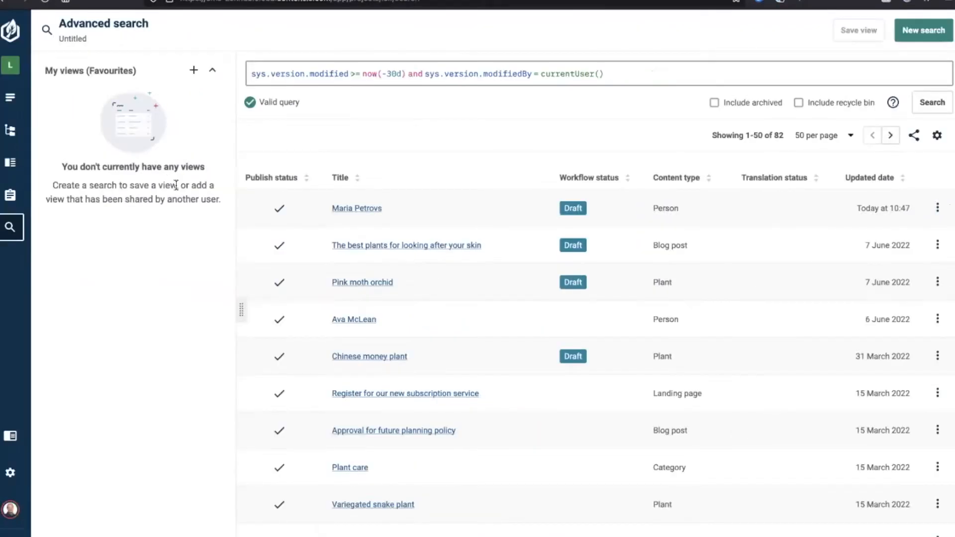
left_click(11, 99)
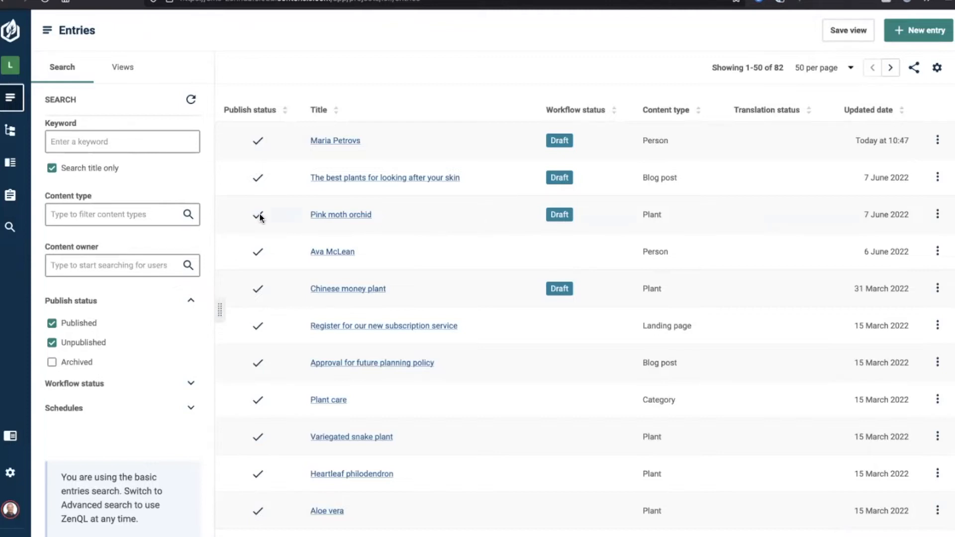
Step: Filter the entries by the content types Plant and Pot
left_click(136, 217)
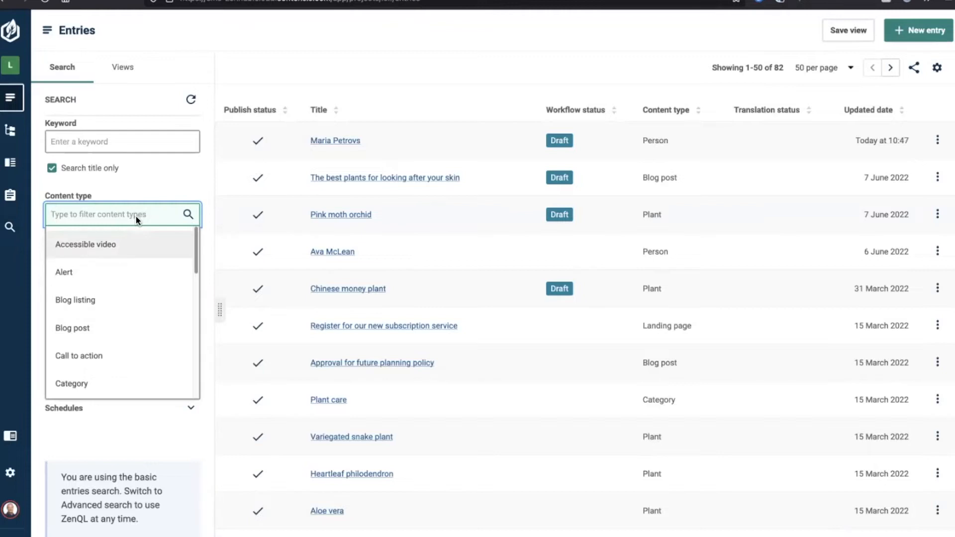
type("Pl")
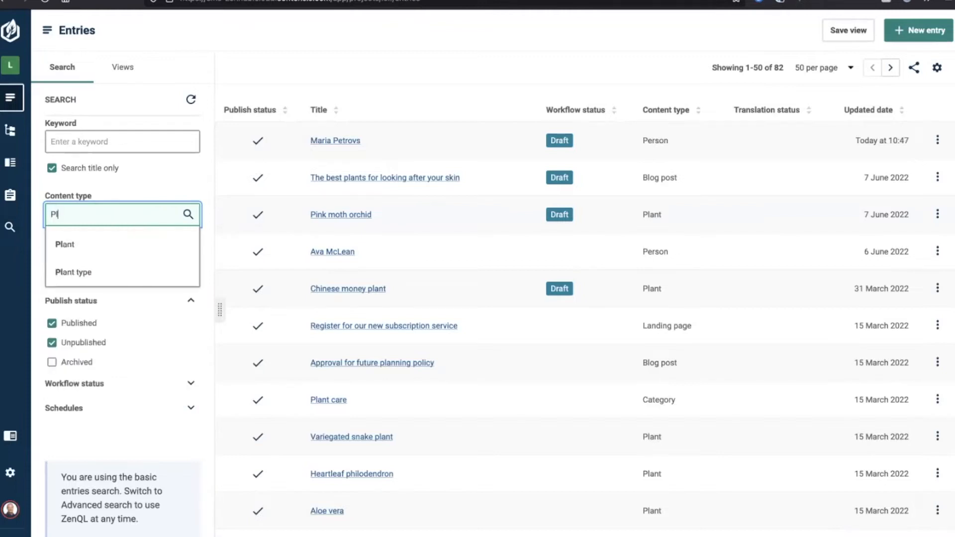
left_click(118, 243)
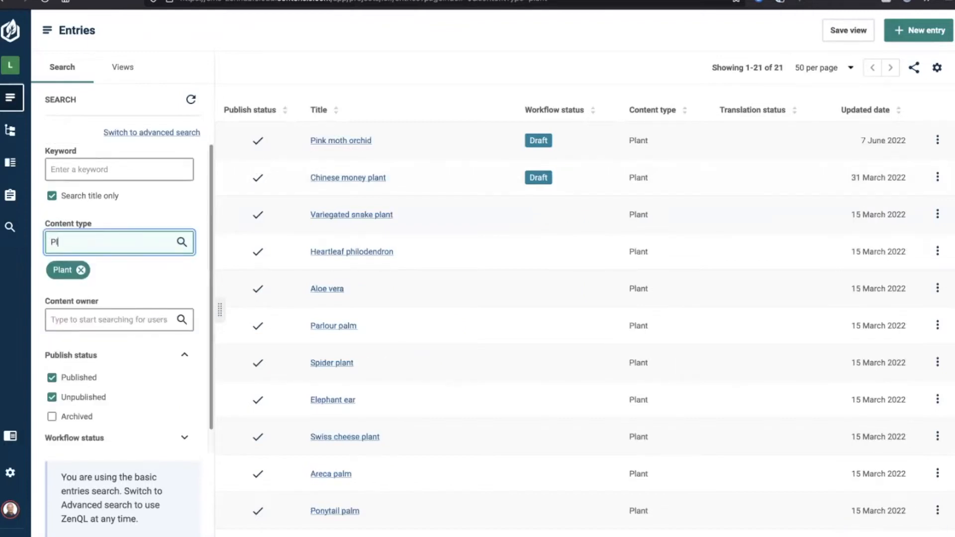
key("BackSpace")
type("ot")
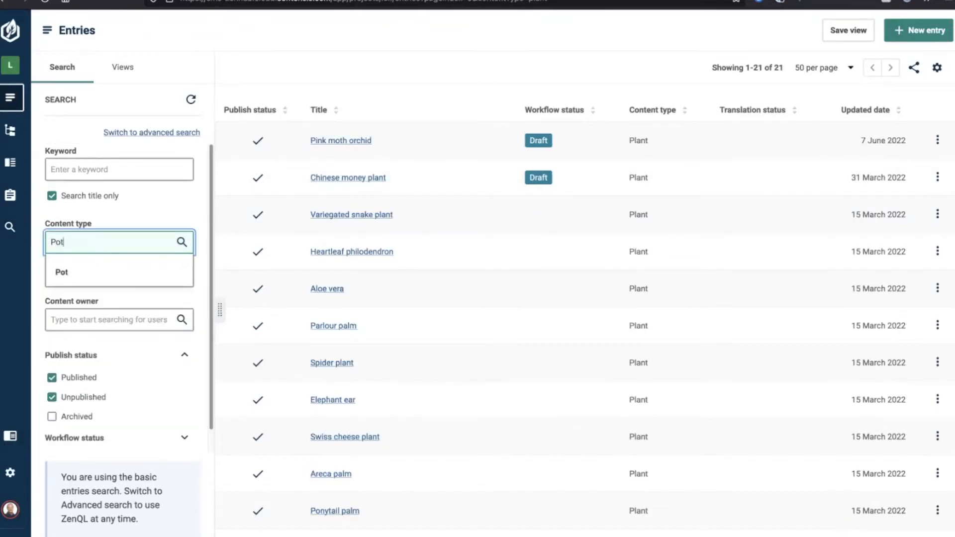
left_click(107, 268)
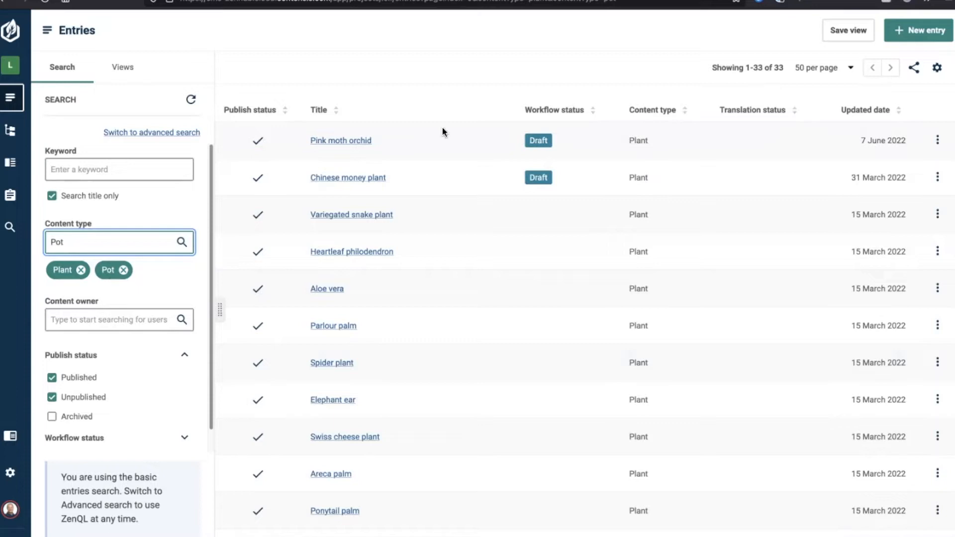
scroll(343, 123, "down", 1)
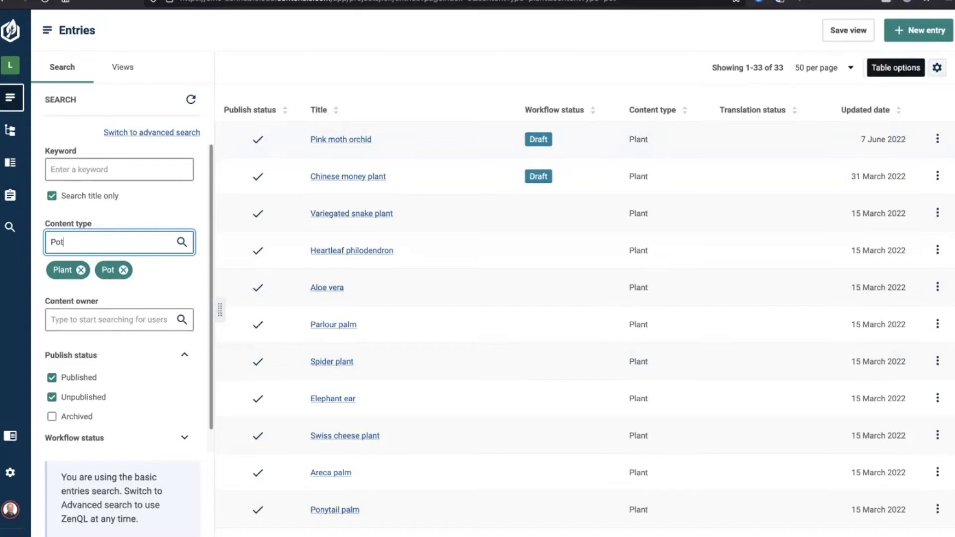
Step: Open column management for the entries table and add the Primary image column
left_click(937, 67)
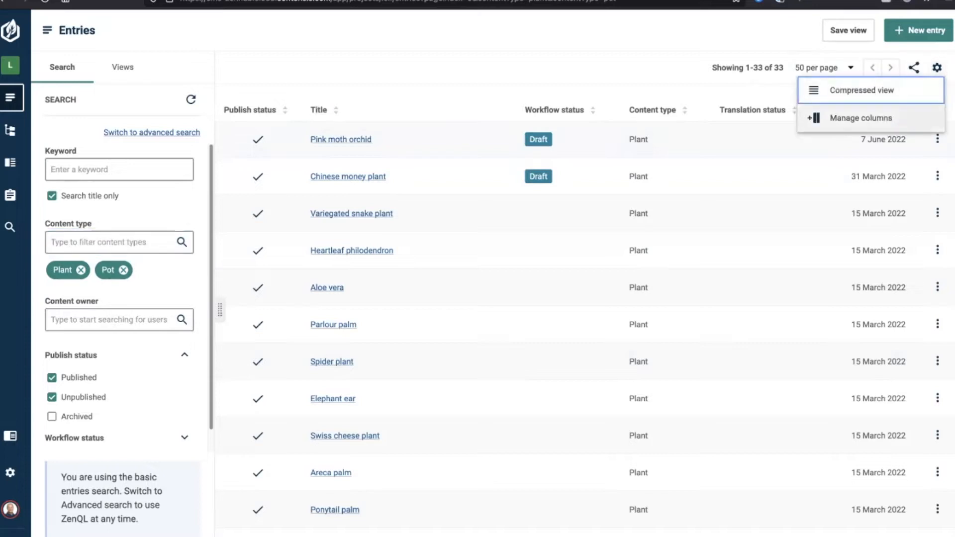
left_click(861, 118)
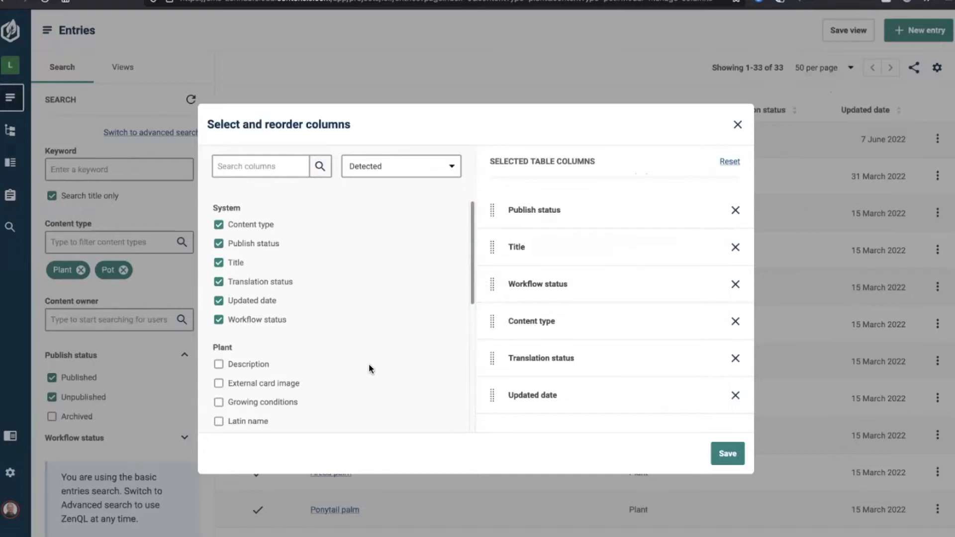
scroll(375, 363, "down", 4)
left_click(264, 265)
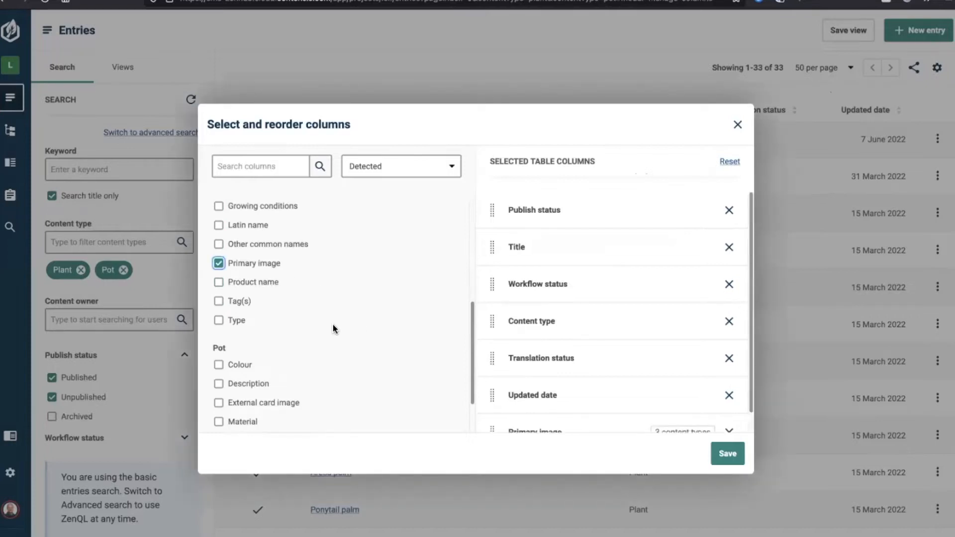
Step: Examine which system, Plant and Pot fields are available as table columns
scroll(336, 374, "down", 1)
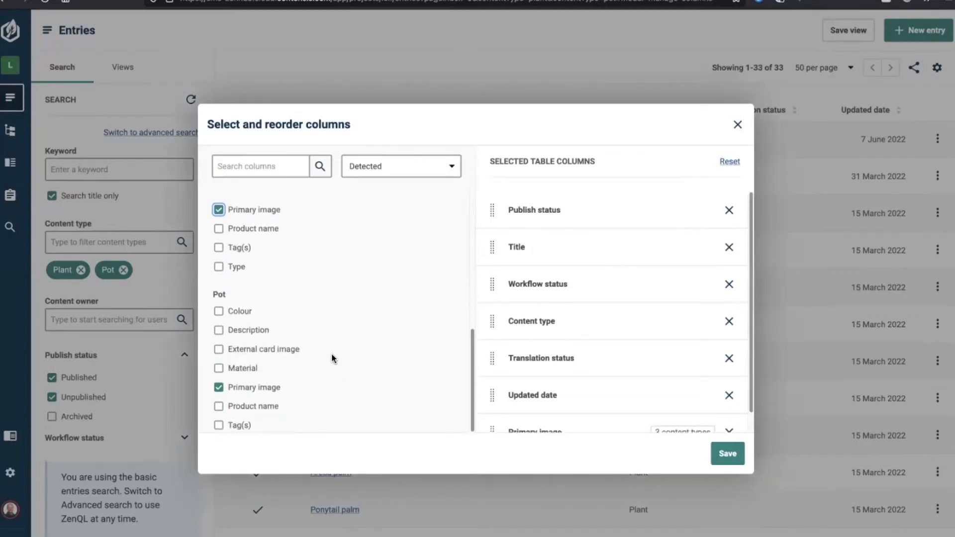
scroll(321, 341, "up", 2)
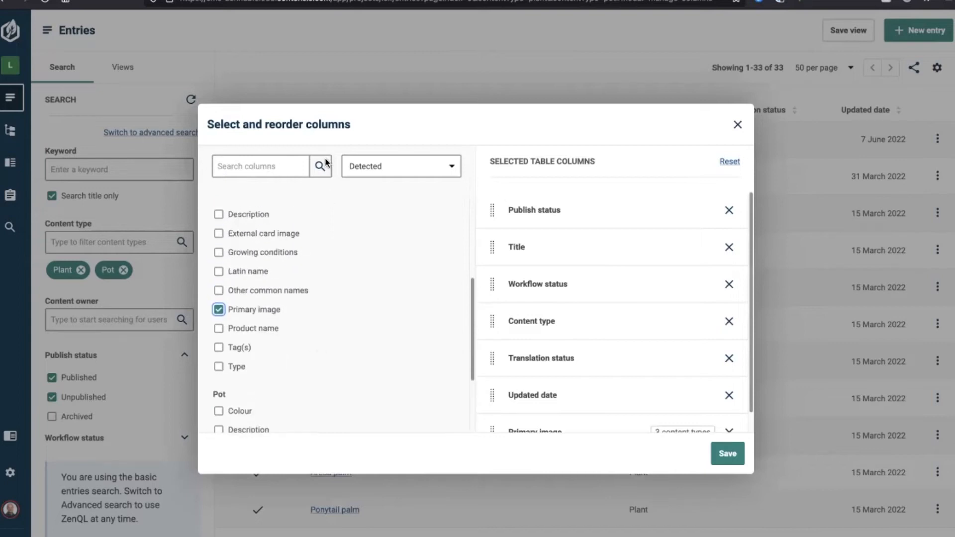
scroll(326, 222, "up", 3)
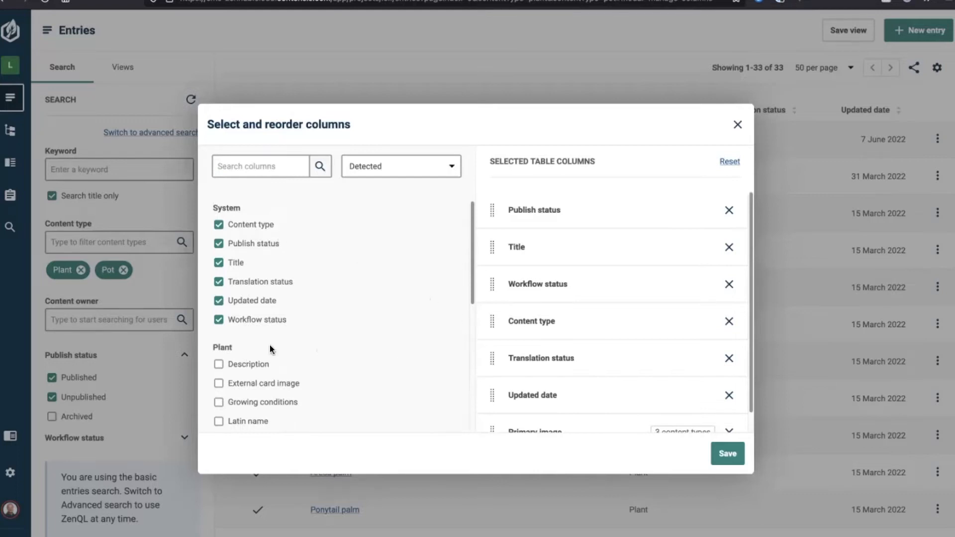
scroll(293, 343, "down", 5)
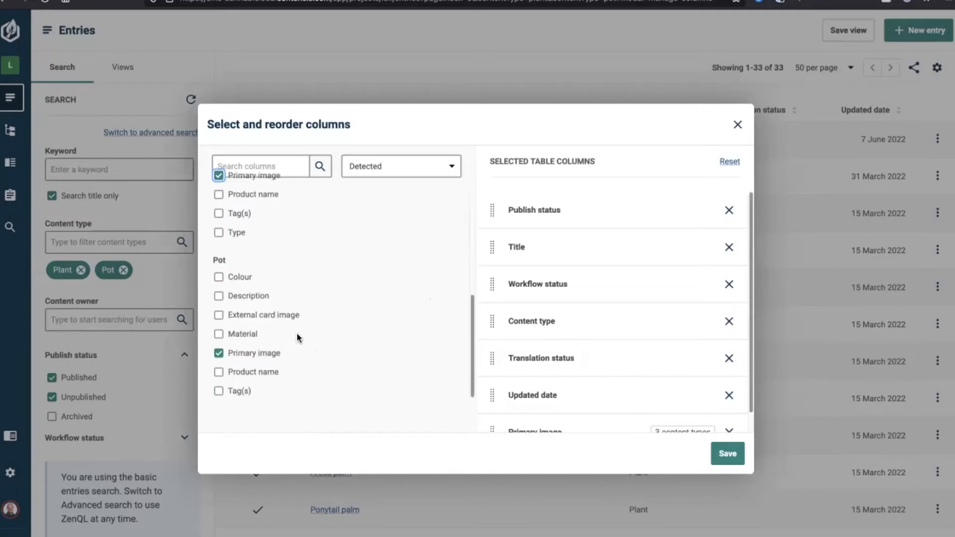
scroll(278, 293, "up", 1)
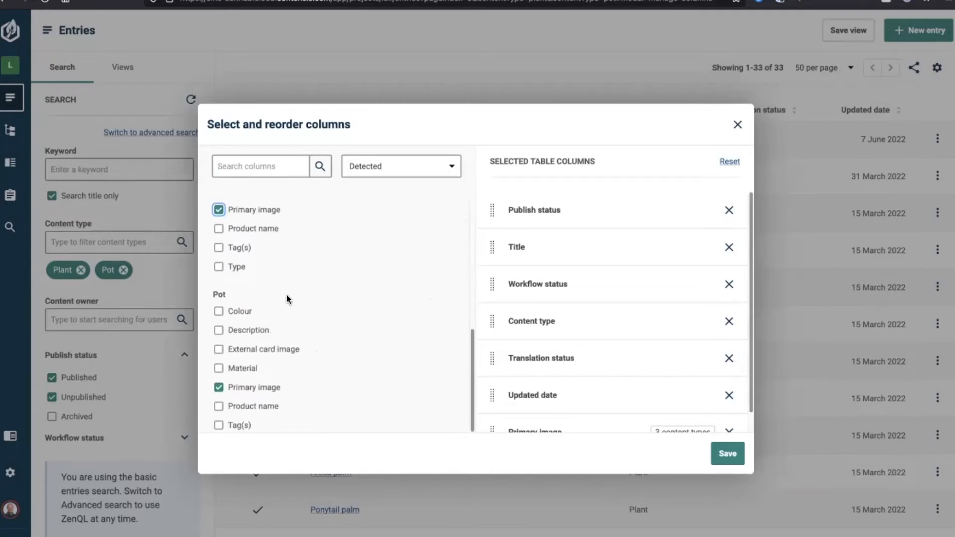
scroll(286, 294, "up", 2)
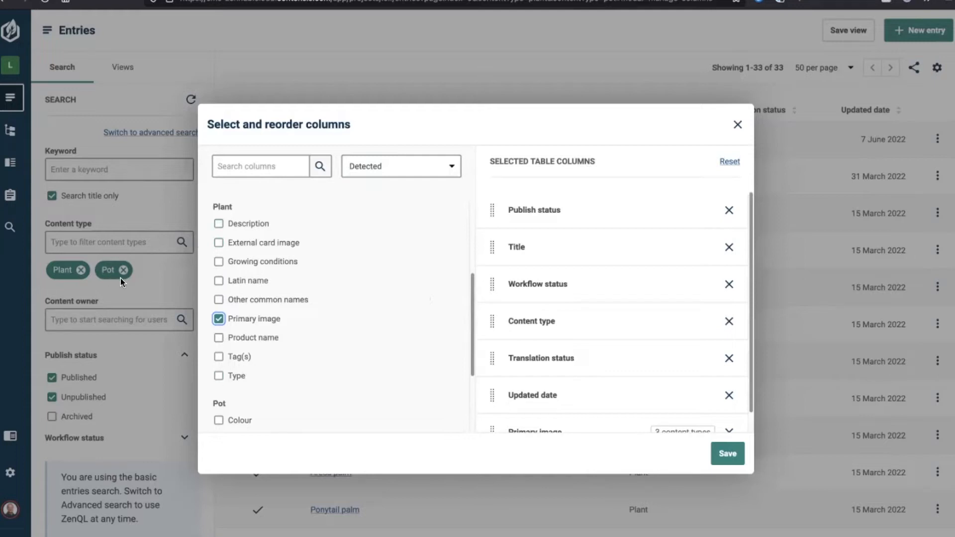
scroll(258, 310, "down", 3)
scroll(258, 310, "up", 1)
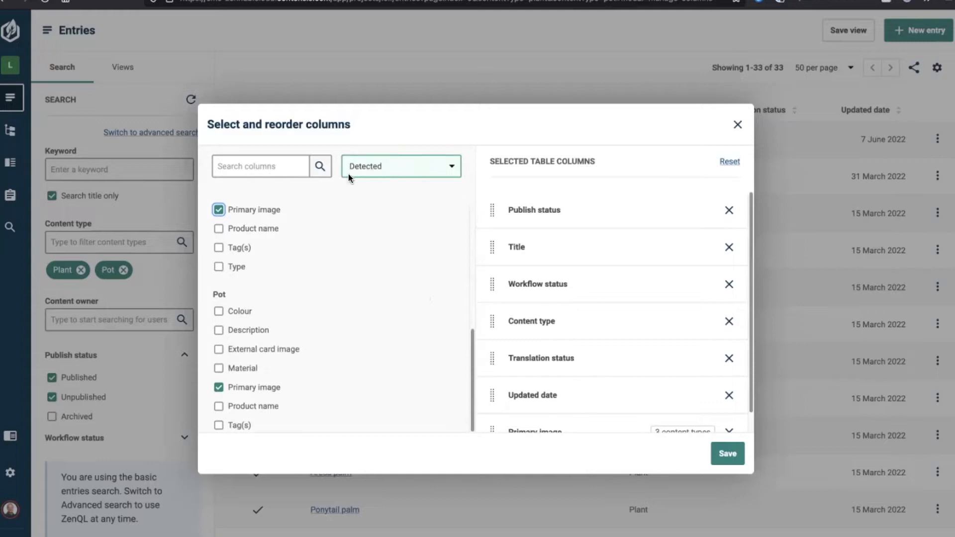
Step: Search all available columns for "UR" and add the system URI column
left_click(251, 165)
type("UR")
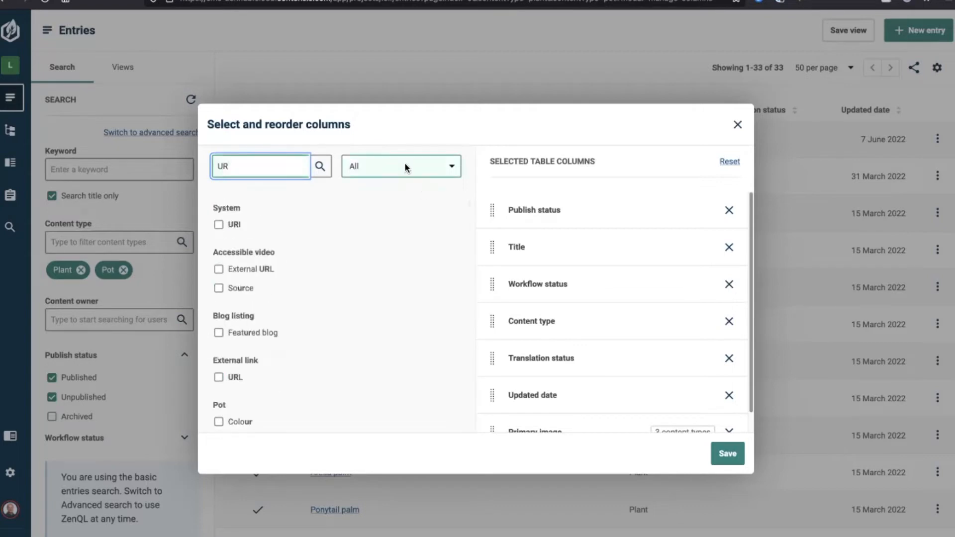
left_click(236, 227)
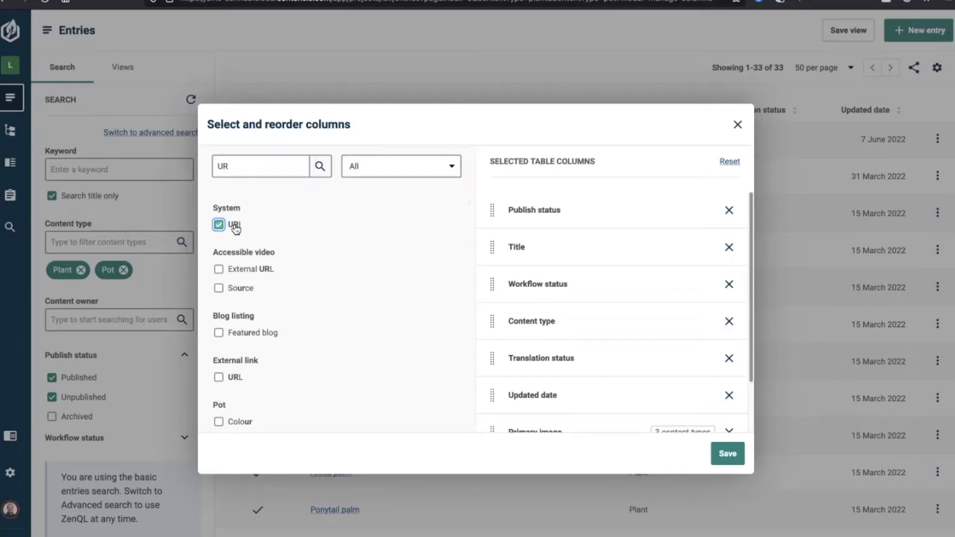
Step: Reorder the selected columns so Primary image comes directly before Title and URI directly after it
scroll(596, 318, "down", 3)
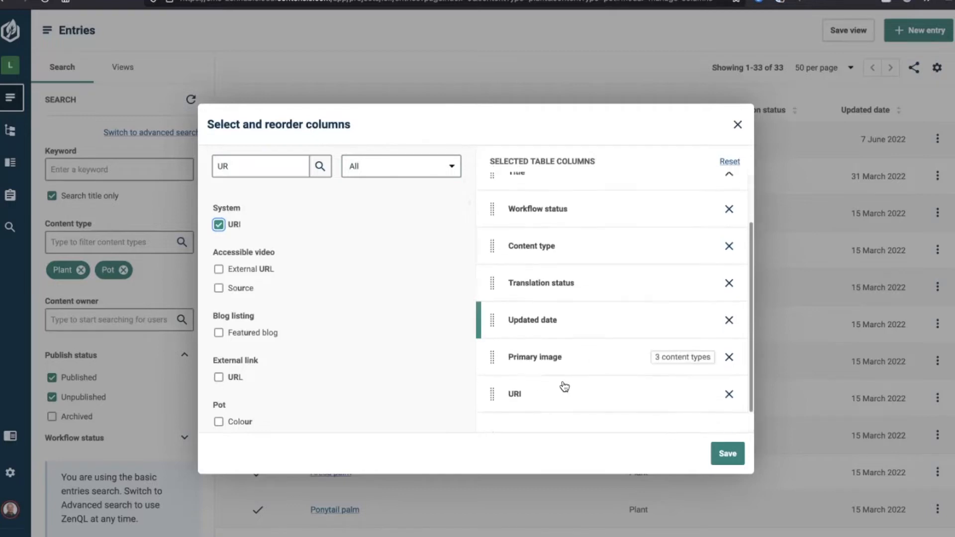
left_click_drag(567, 384, 571, 251)
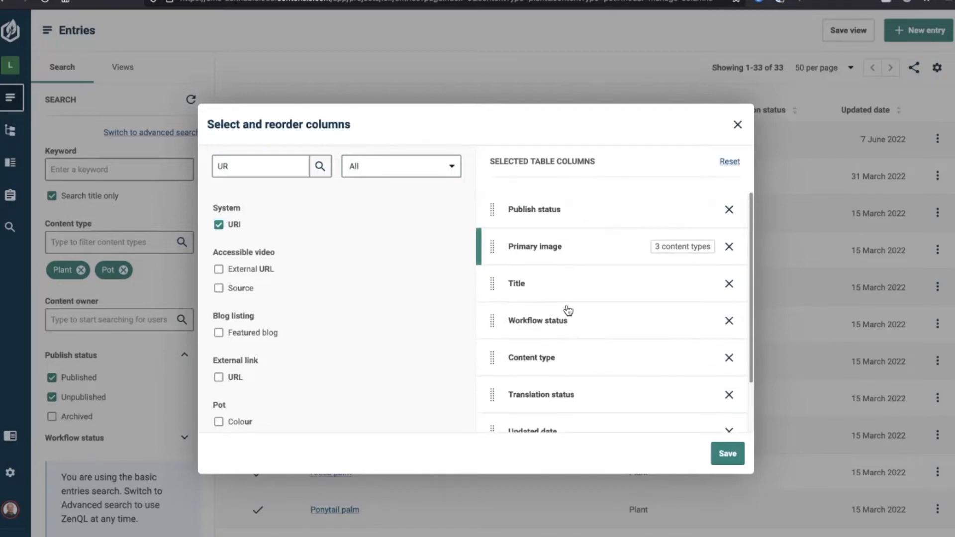
scroll(569, 333, "down", 2)
left_click_drag(575, 415, 589, 269)
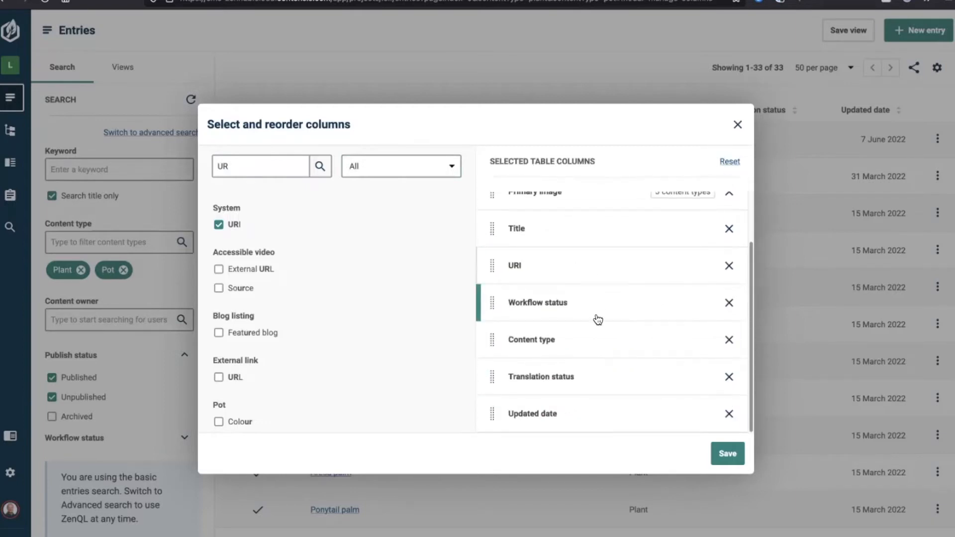
Step: Remove the Translation status column, save the column selection and look through the updated entries table
left_click(729, 378)
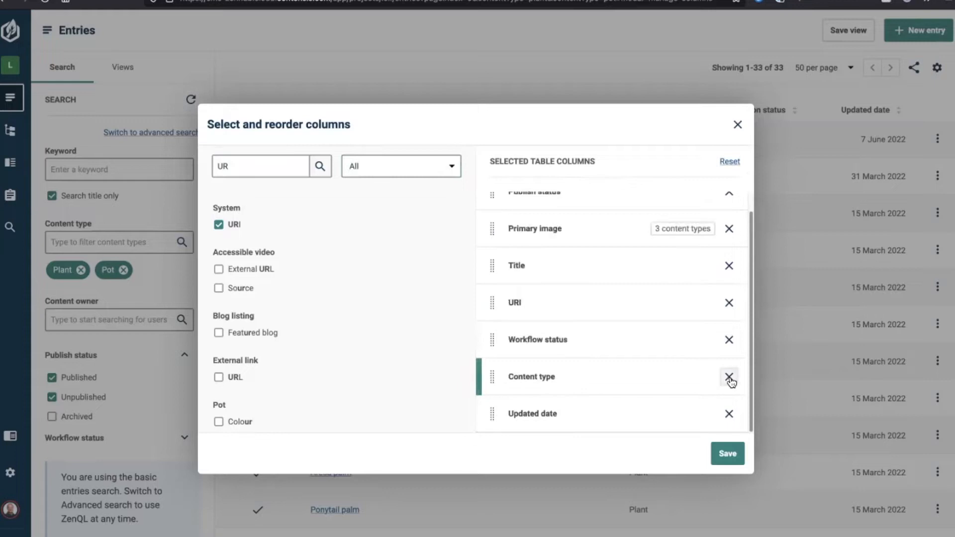
left_click(726, 453)
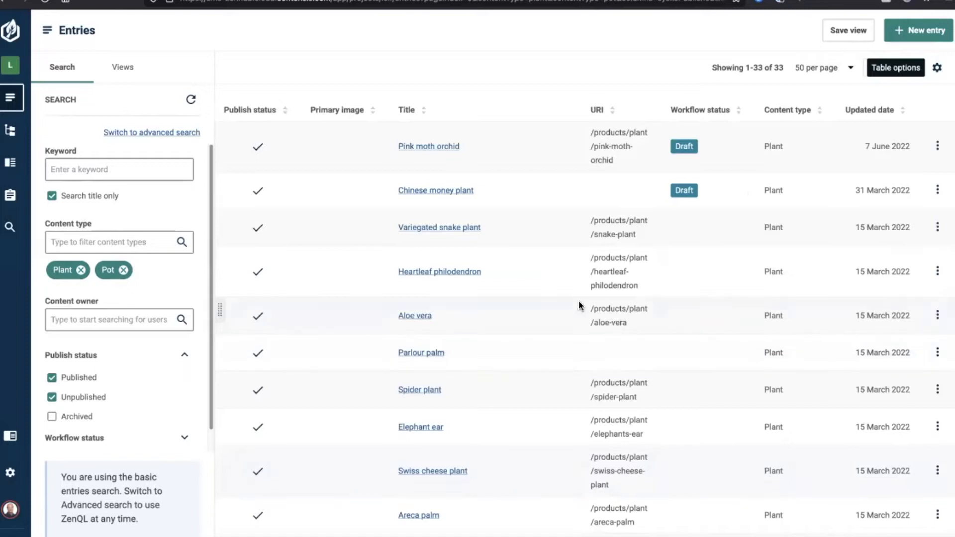
scroll(579, 305, "down", 10)
scroll(577, 305, "up", 5)
scroll(576, 305, "up", 5)
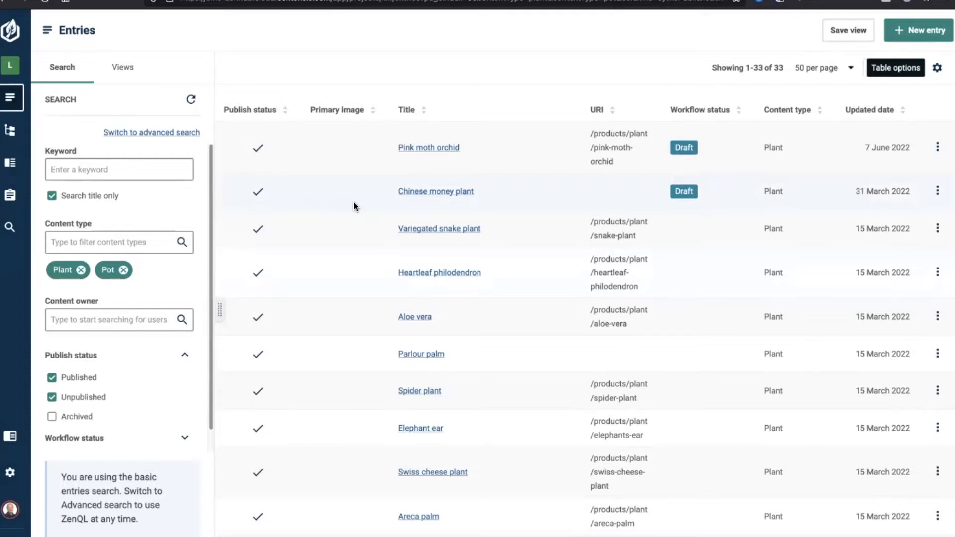
Step: Start saving the current search as a view named "Products" with an emoji in front of the name
left_click(843, 30)
left_click(419, 241)
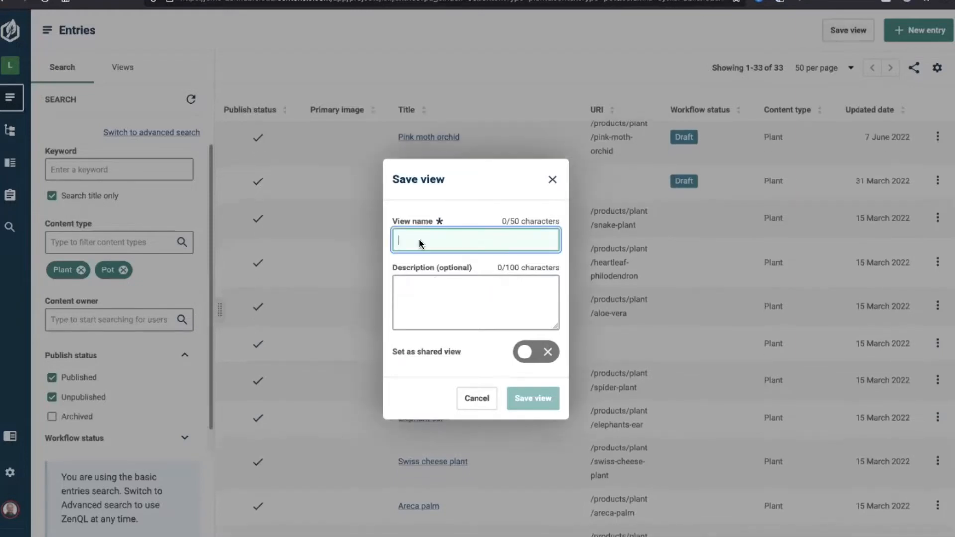
key("ctrl+super+space")
left_click(443, 300)
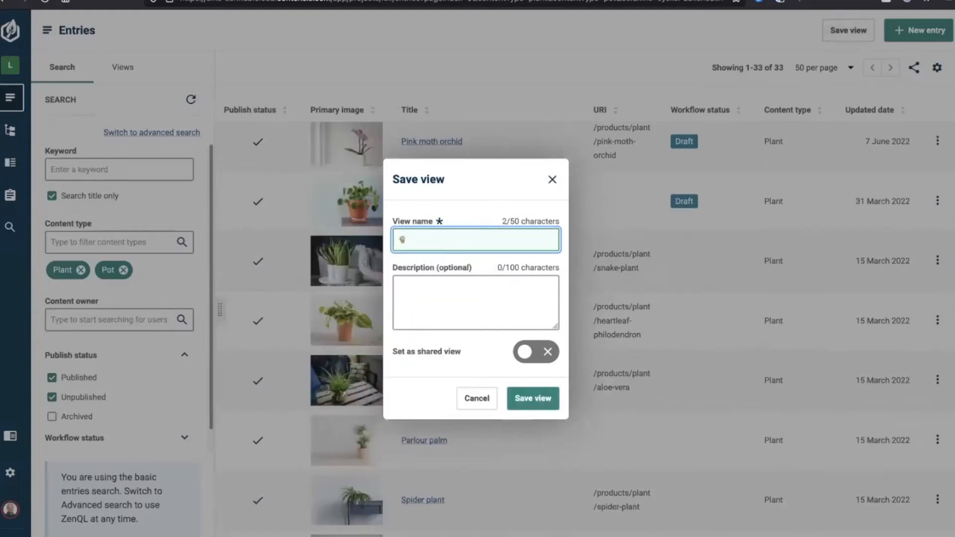
type("Products")
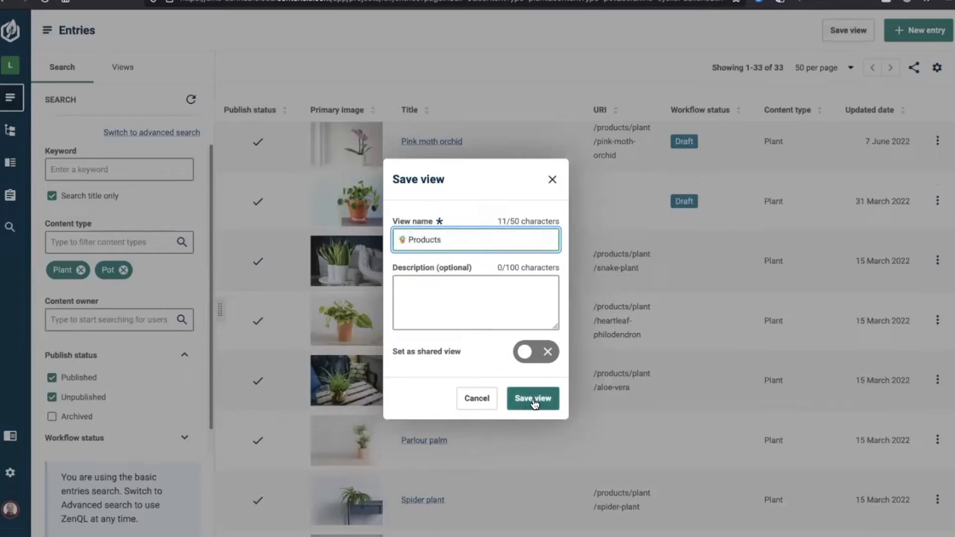
Step: Add the description "All products available on our site", correcting its spelling, and save the view as private
left_click(491, 300)
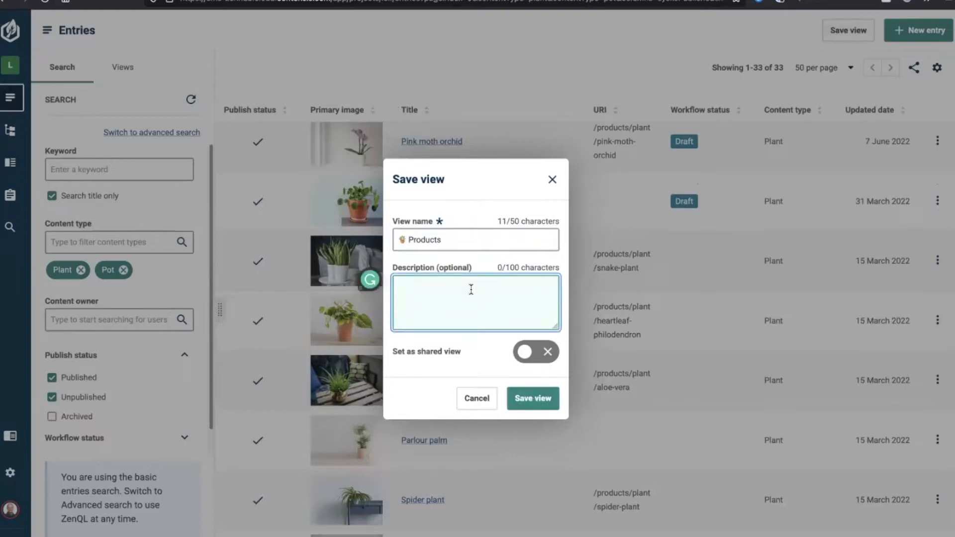
type("All products avaliable on")
mouse_move(456, 289)
type("our site")
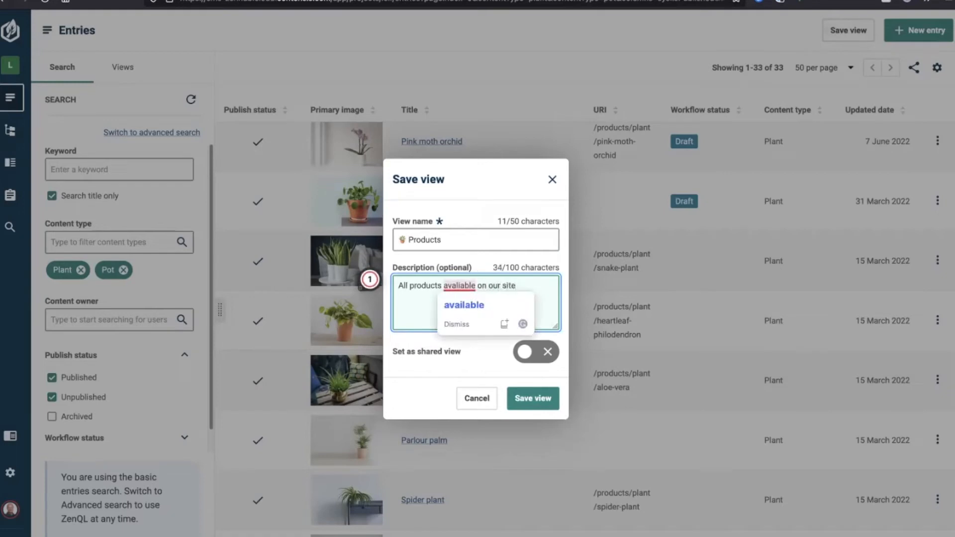
left_click(451, 305)
left_click(532, 395)
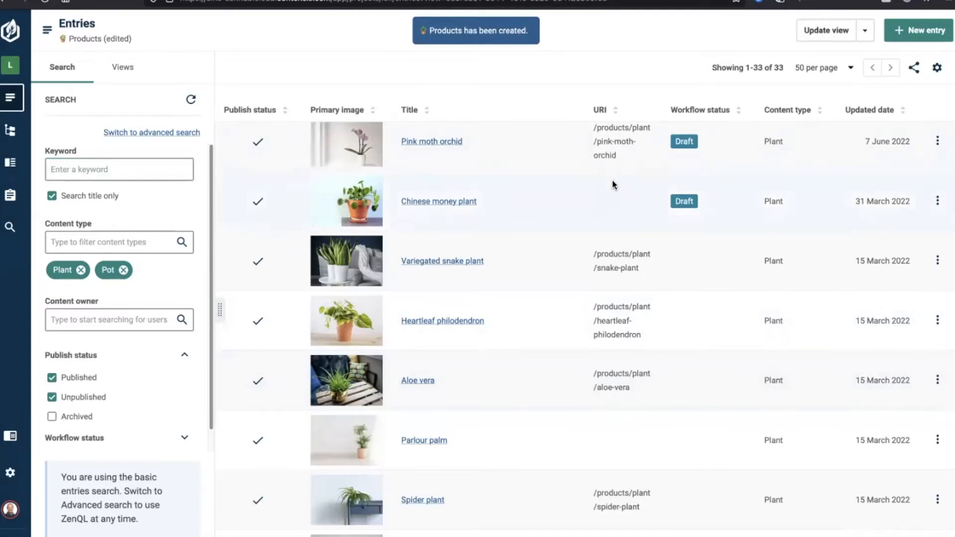
Step: Reset the search filters of the entries list
scroll(610, 159, "up", 1)
scroll(610, 160, "down", 1)
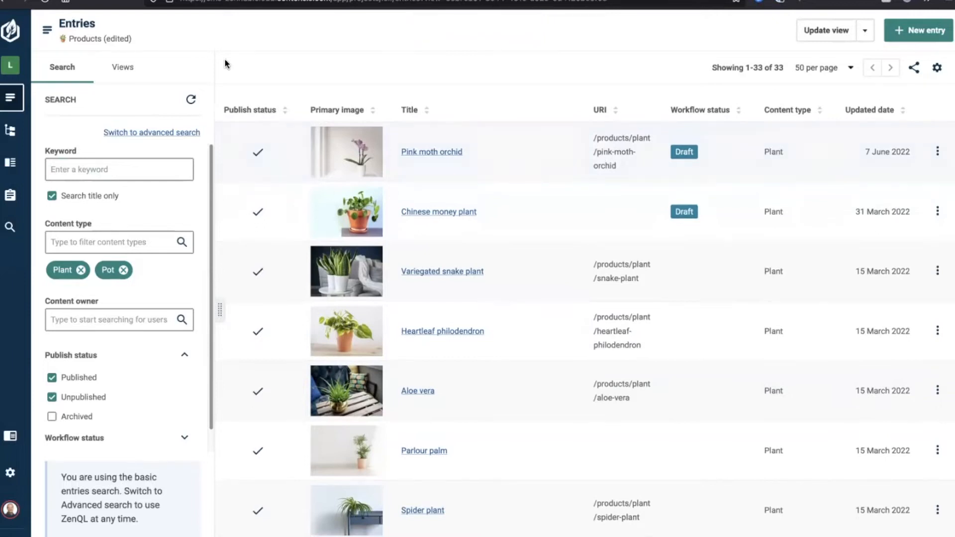
left_click(189, 100)
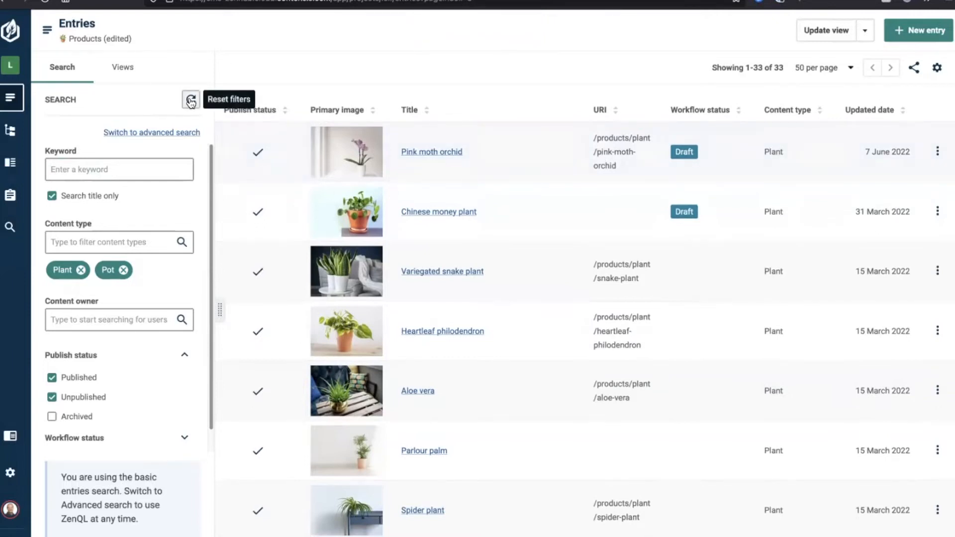
Step: Open the saved Products view and remove it from My views
left_click(128, 73)
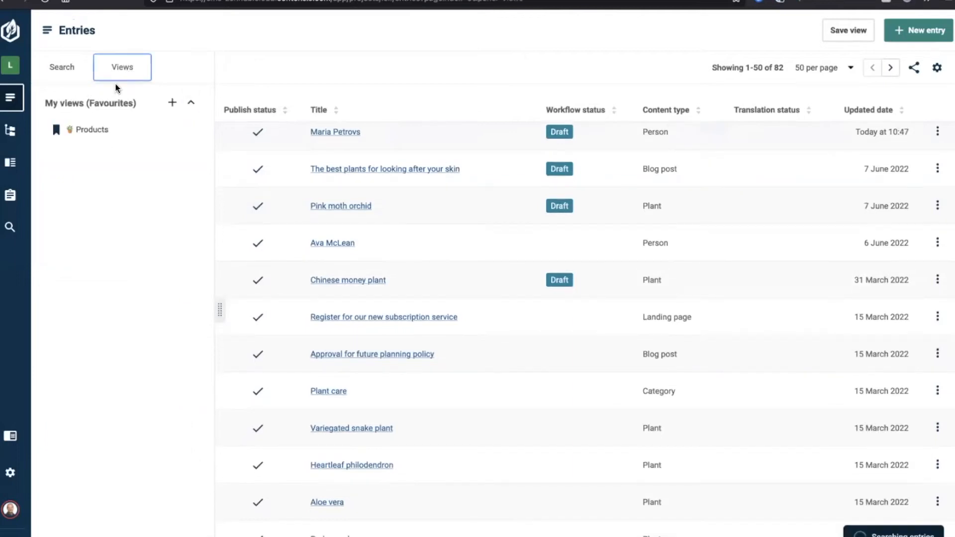
left_click(93, 133)
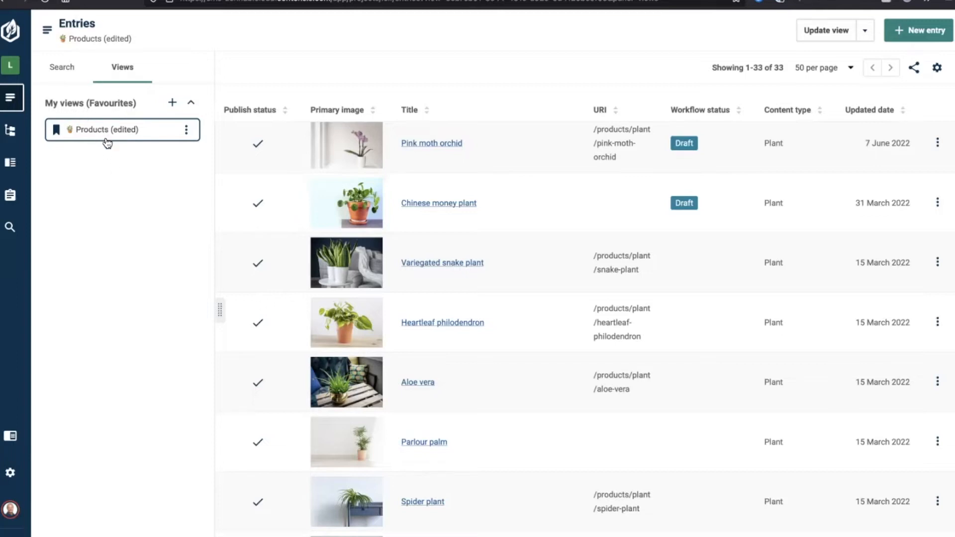
left_click(186, 130)
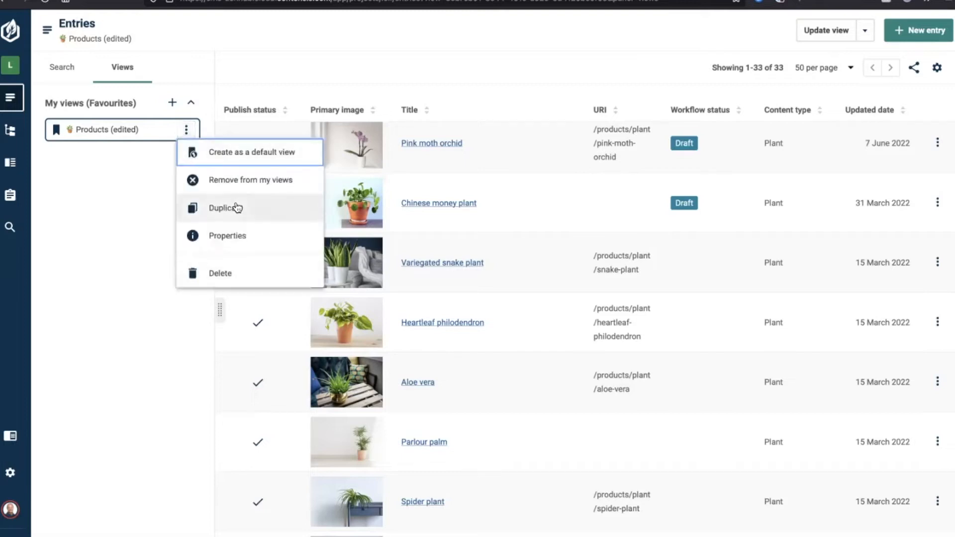
left_click(239, 183)
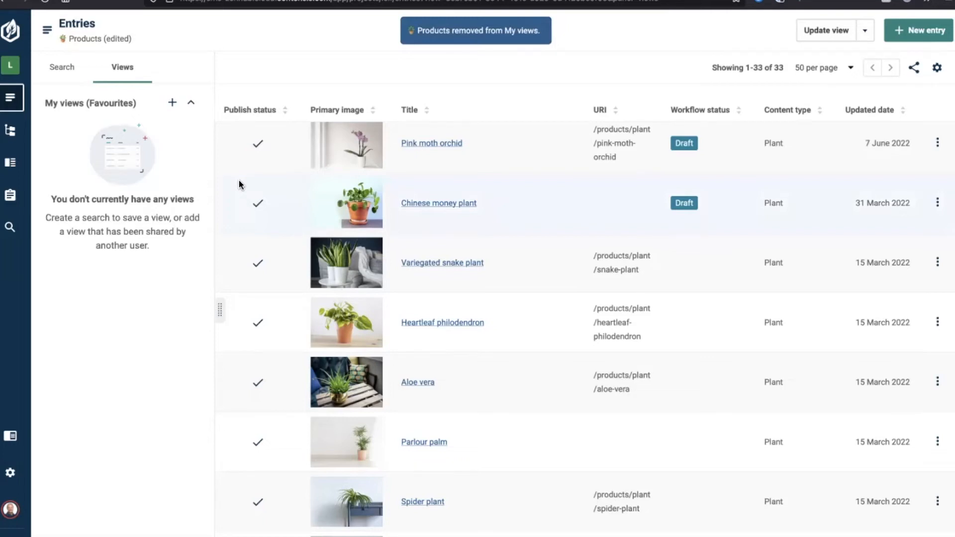
Step: Add the Products, Blog posts and People views to My views
left_click(171, 105)
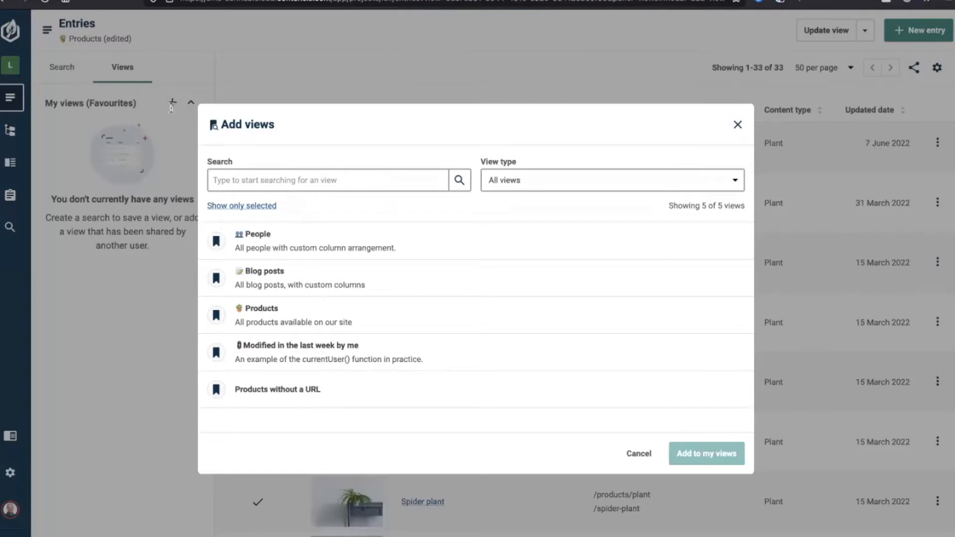
left_click(279, 318)
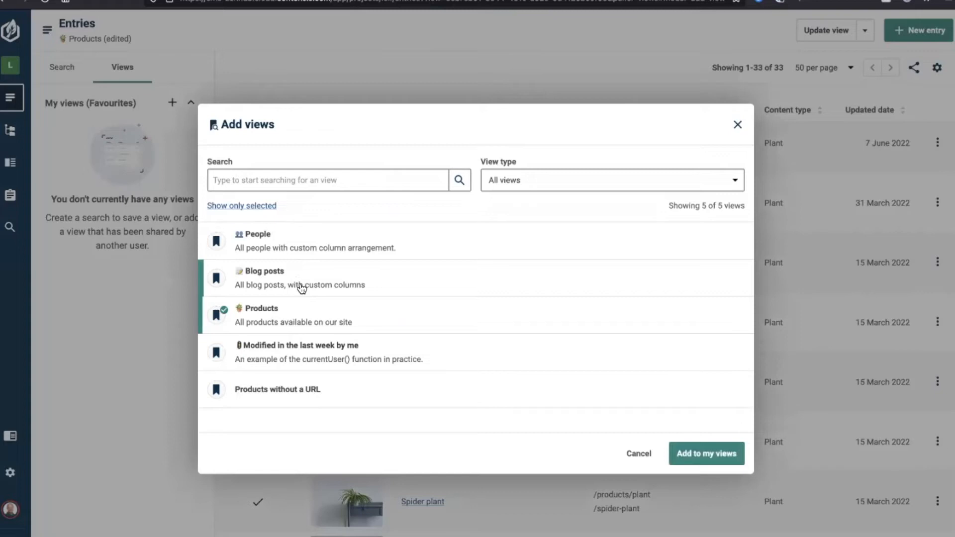
left_click(301, 287)
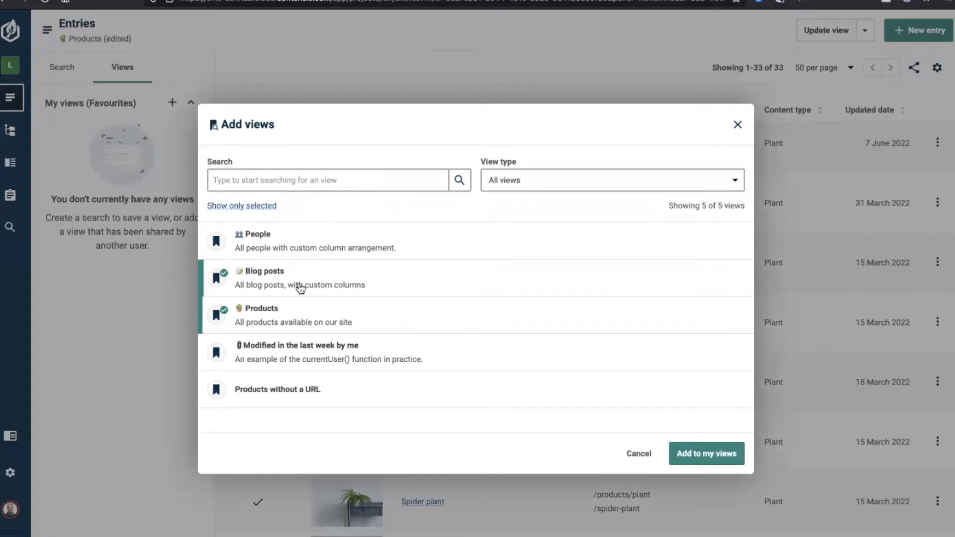
left_click(306, 252)
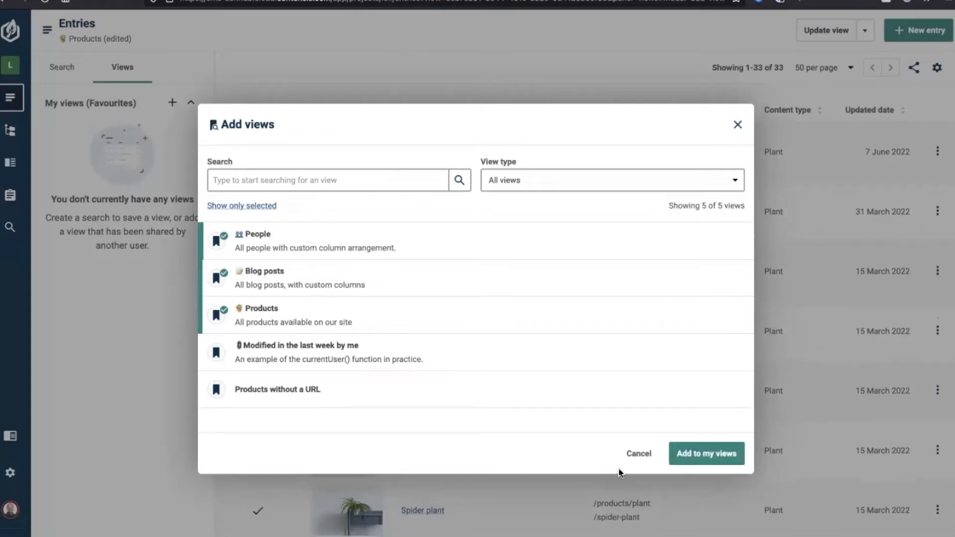
left_click(687, 453)
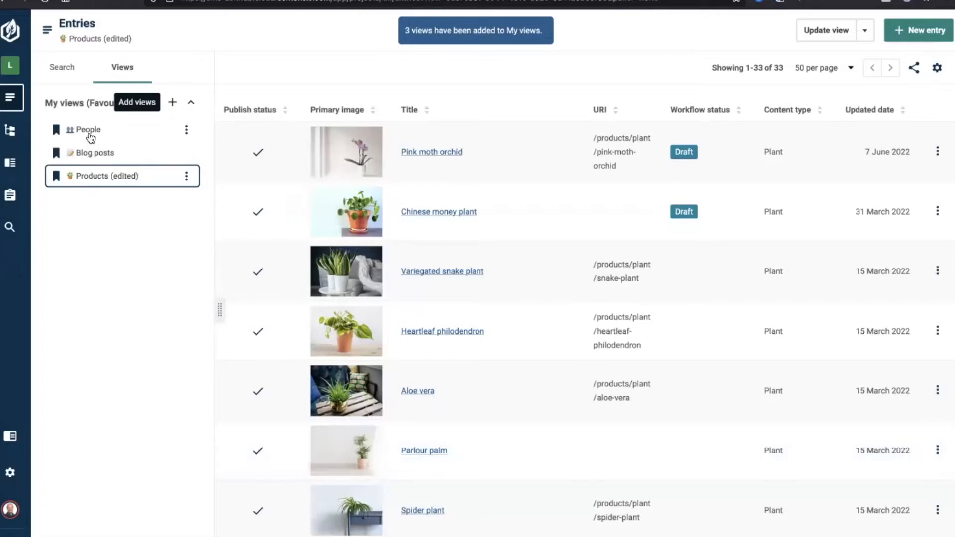
Step: Look through the entries in the People, Blog posts and Products views in turn
left_click(90, 134)
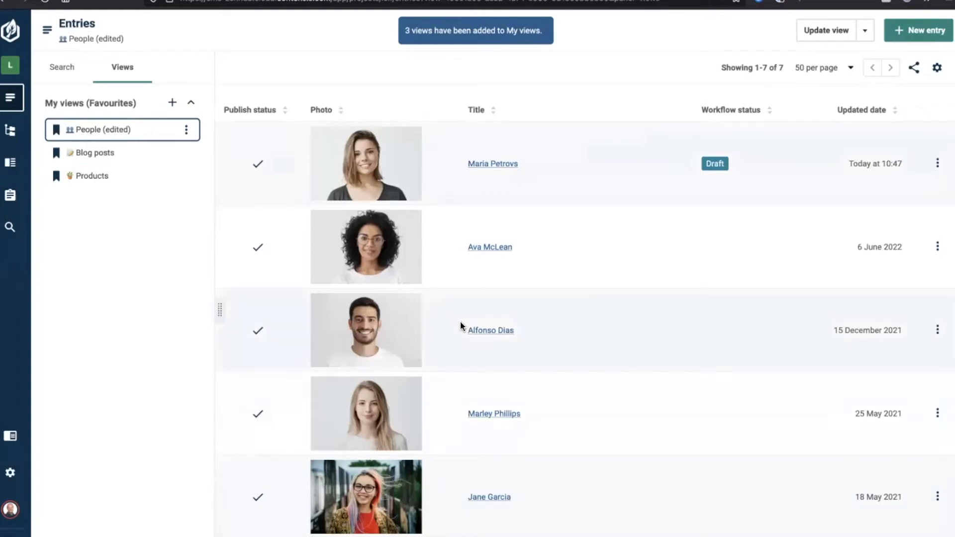
scroll(561, 414, "down", 1)
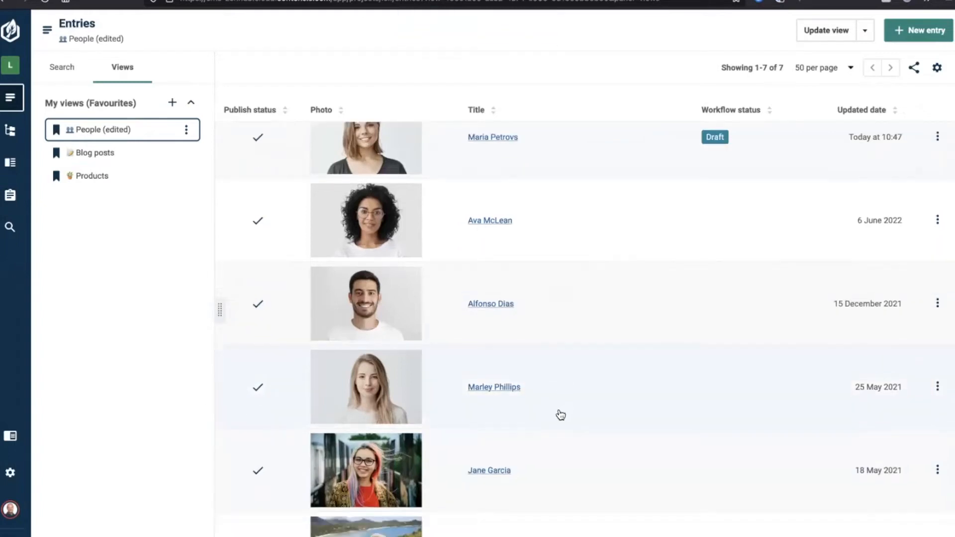
scroll(560, 415, "down", 4)
left_click(118, 159)
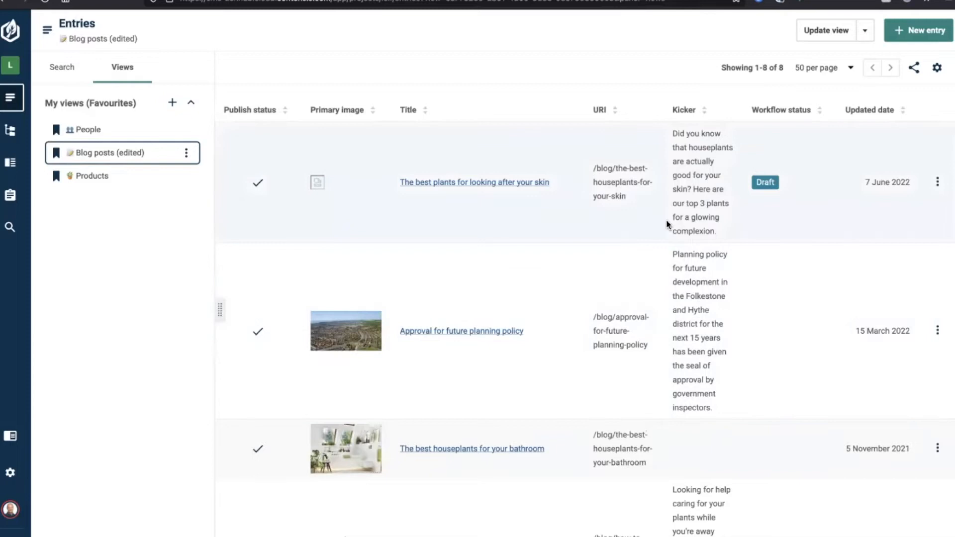
left_click(110, 187)
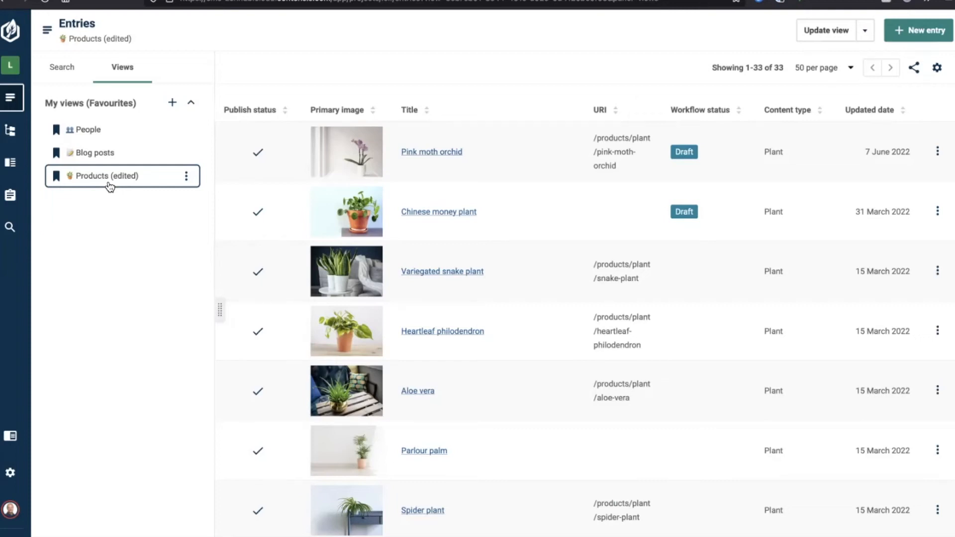
Step: Set the Products view as a shared view in its properties and update it
left_click(186, 179)
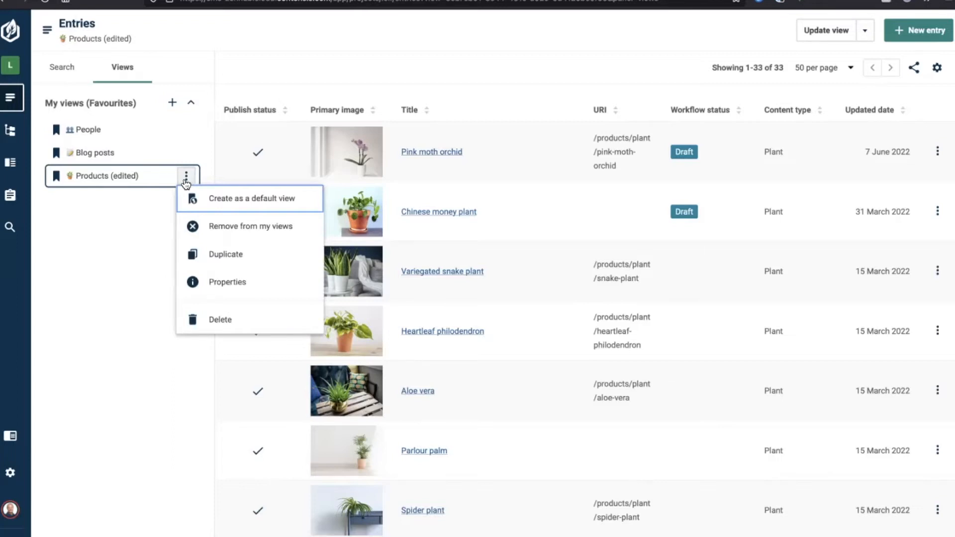
left_click(230, 287)
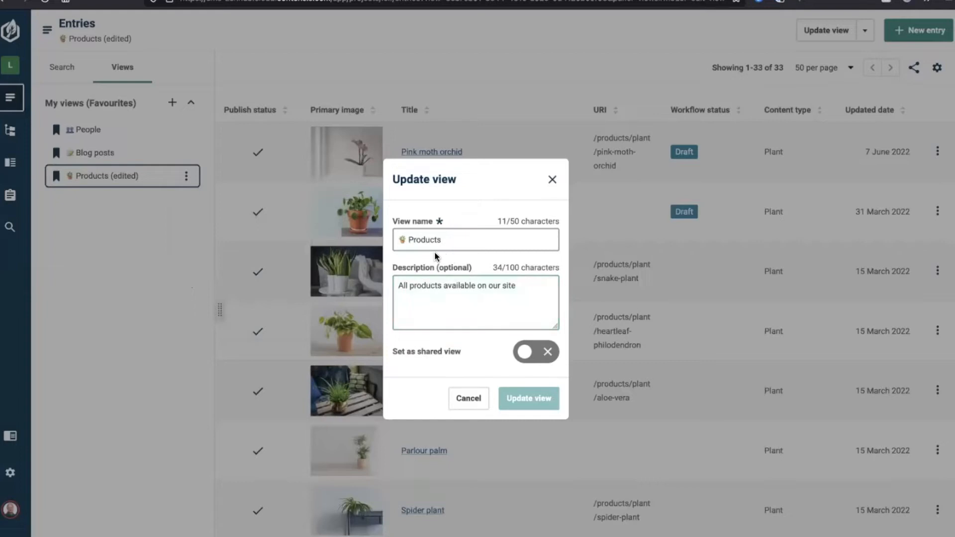
left_click(534, 354)
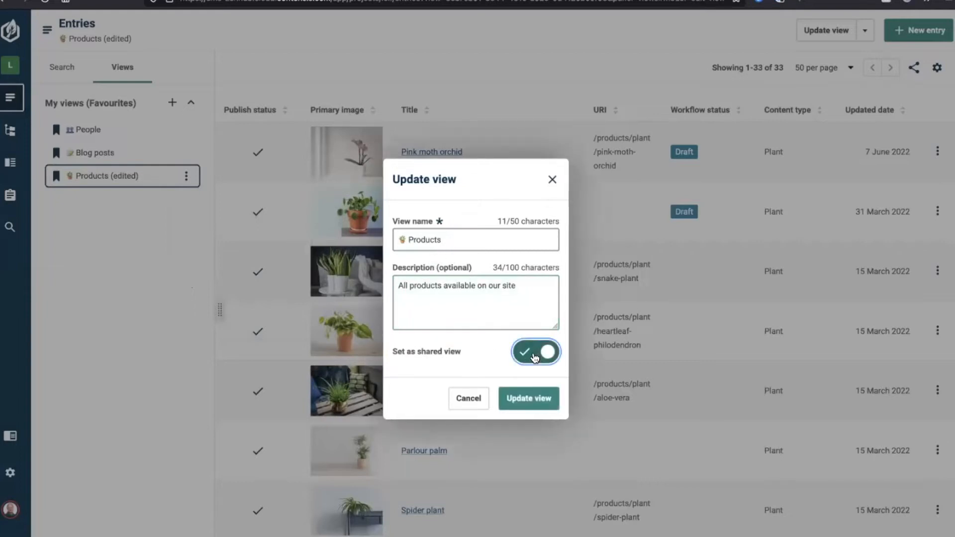
left_click(533, 402)
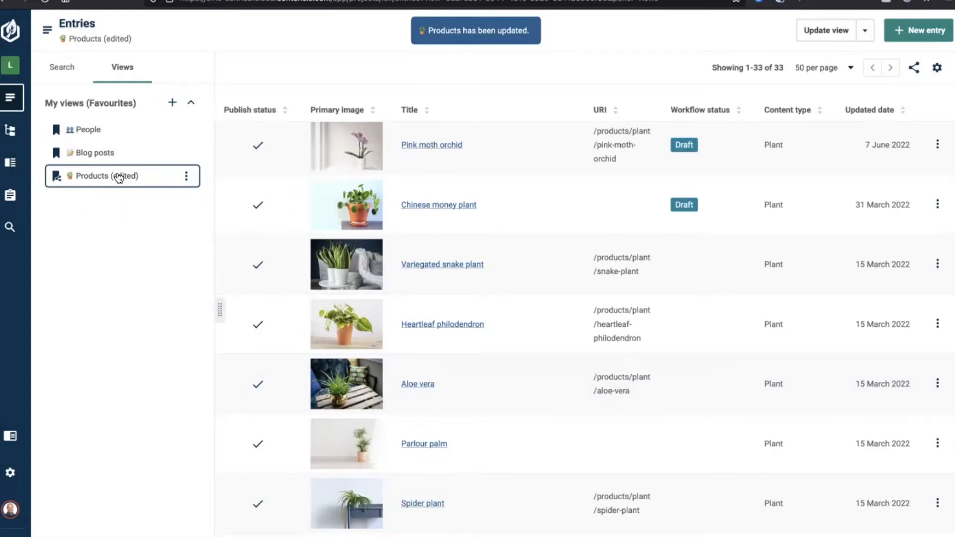
Step: Remove the shared Products view from My views and add it back from the available views
left_click(186, 176)
scroll(205, 224, "down", 1)
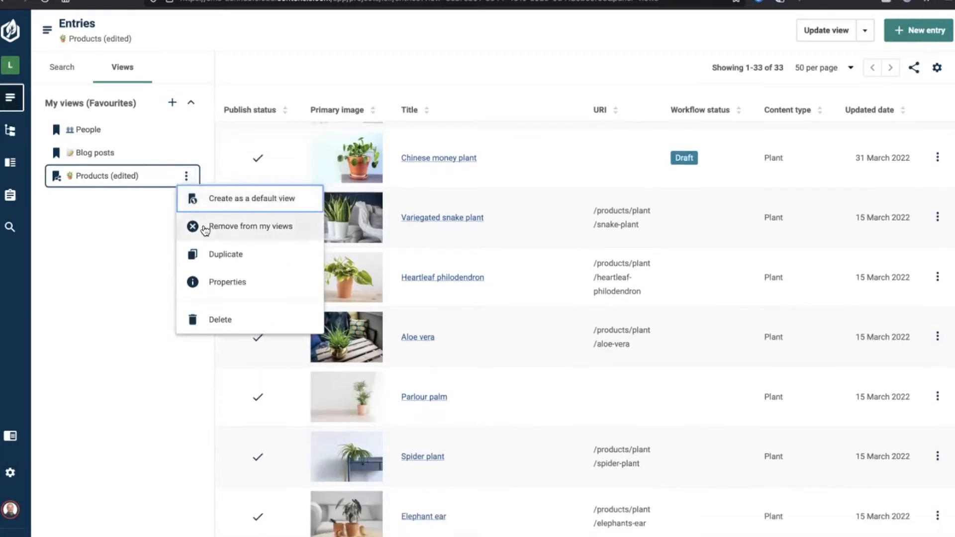
left_click(206, 230)
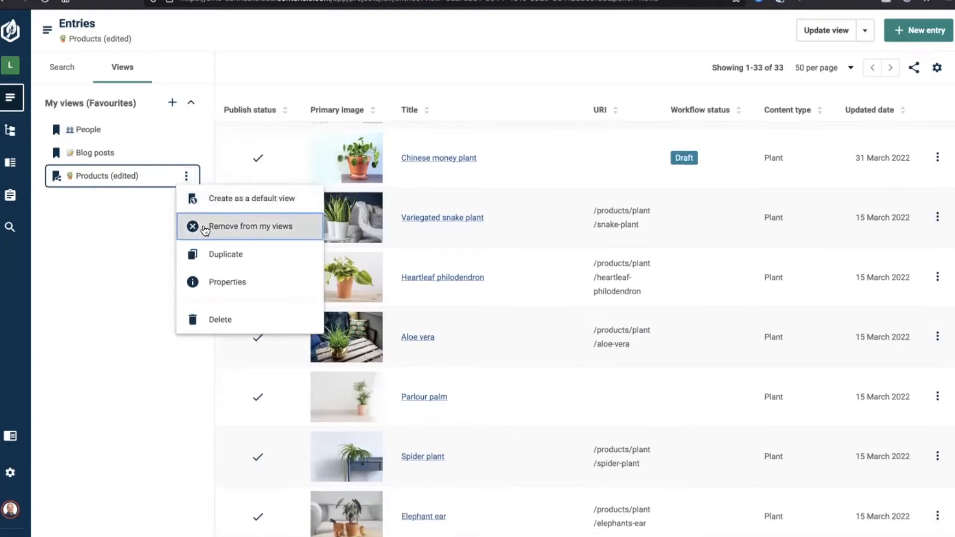
left_click(173, 103)
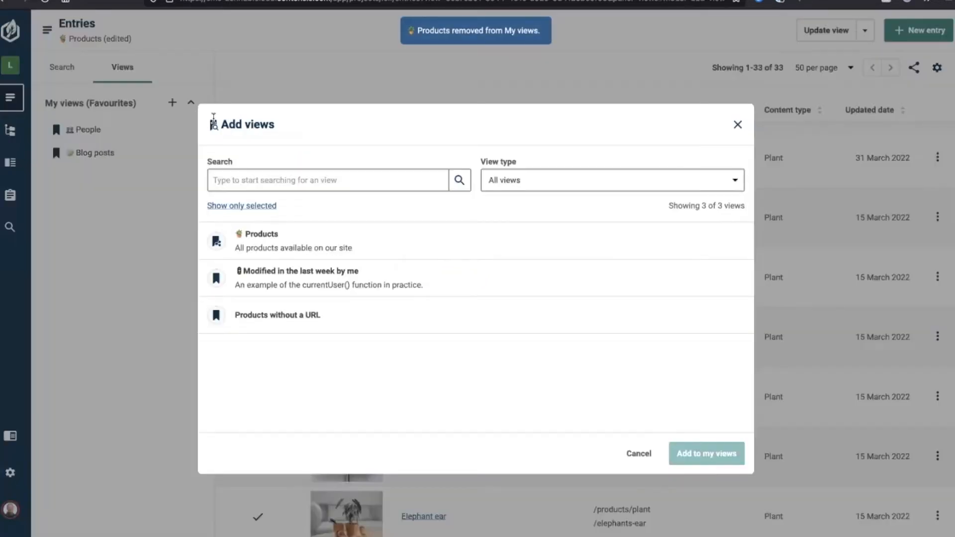
left_click(219, 250)
left_click(255, 250)
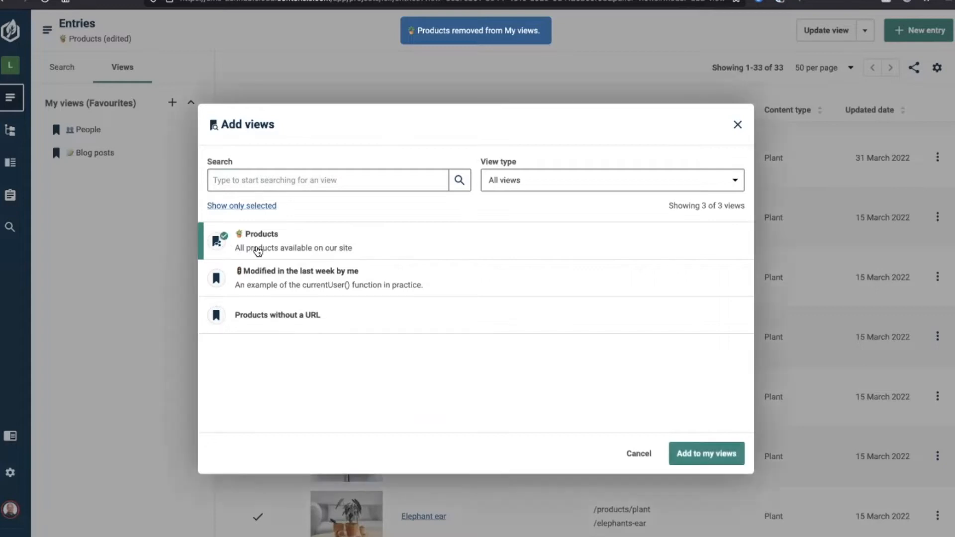
left_click(703, 461)
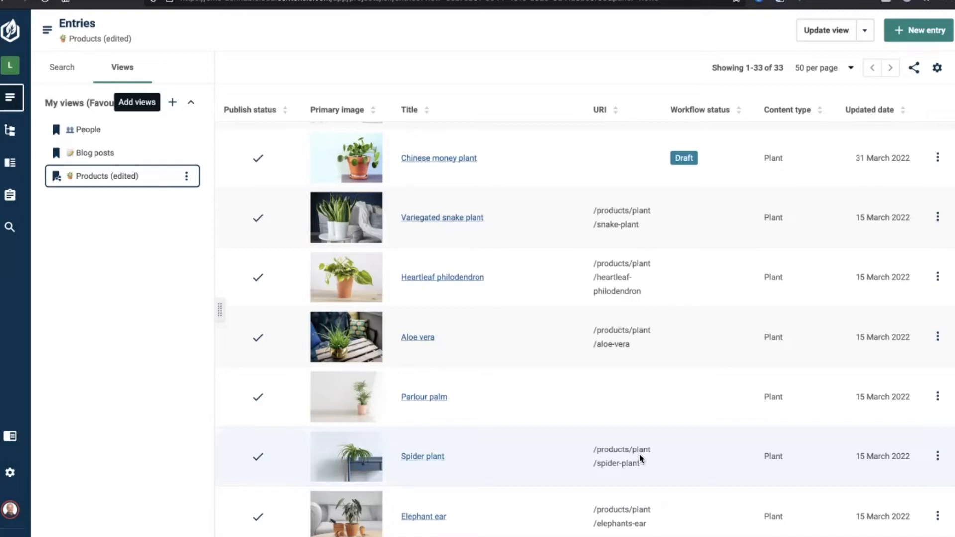
Step: Reset the search filters and filter the entries by the Draft workflow status
left_click(67, 75)
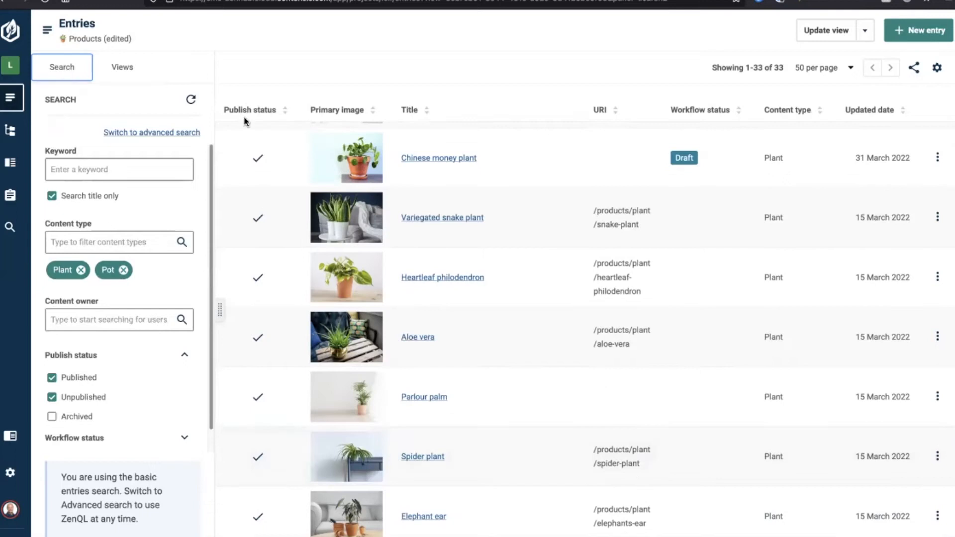
left_click(190, 99)
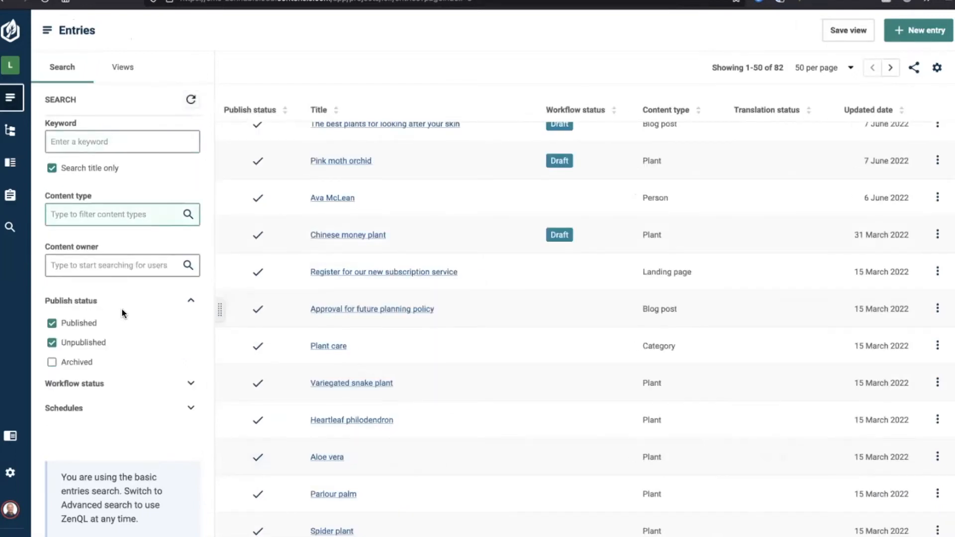
left_click(107, 386)
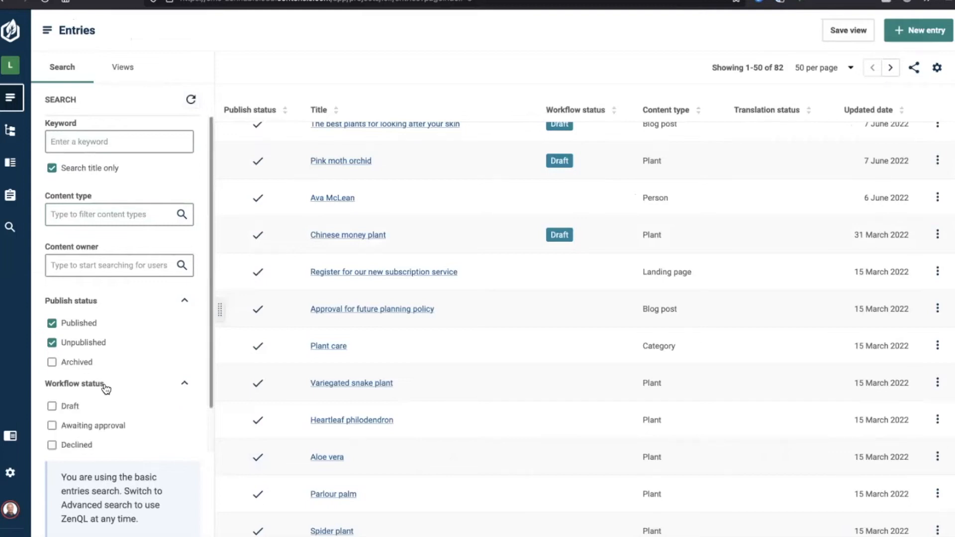
left_click(70, 409)
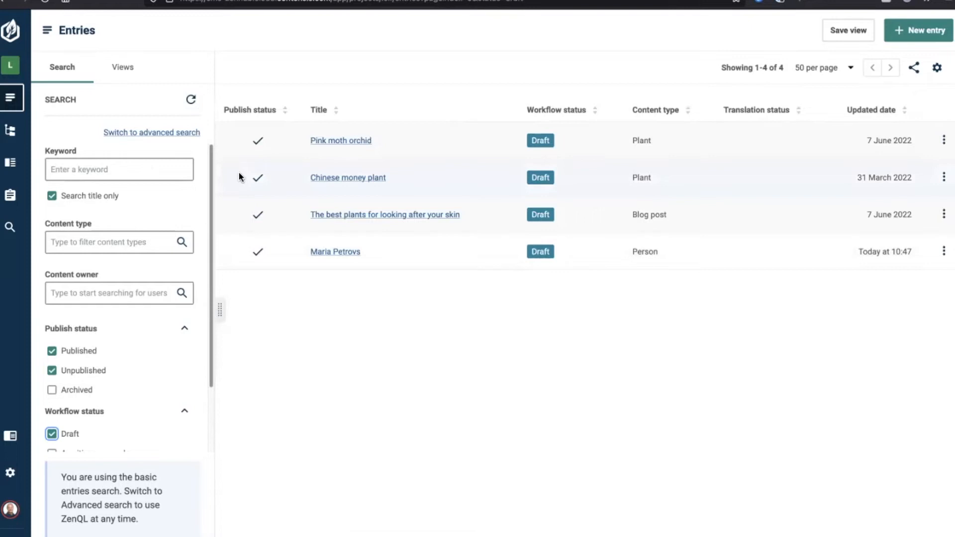
Step: Save the filtered search as a private view named "Content in draft" with a memo emoji in front of the name
left_click(848, 30)
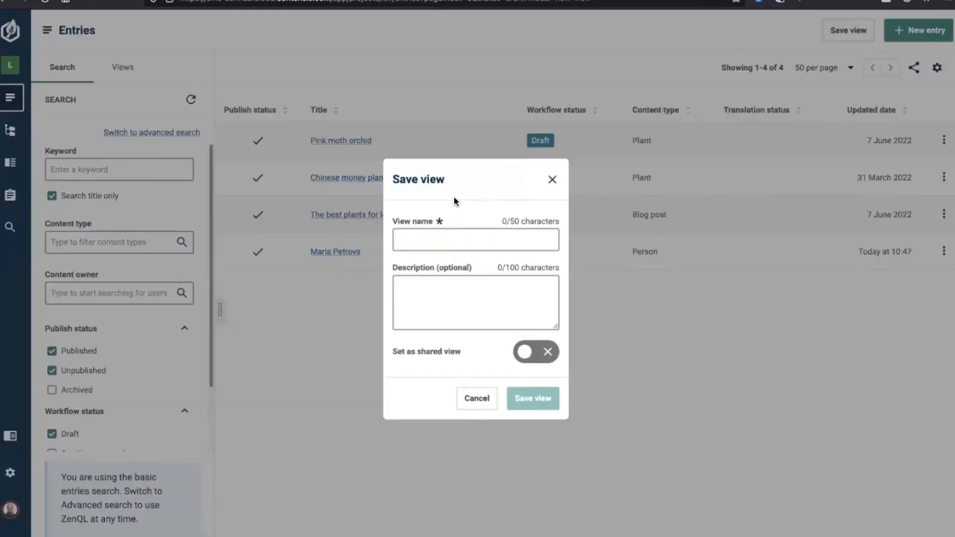
type("Cont")
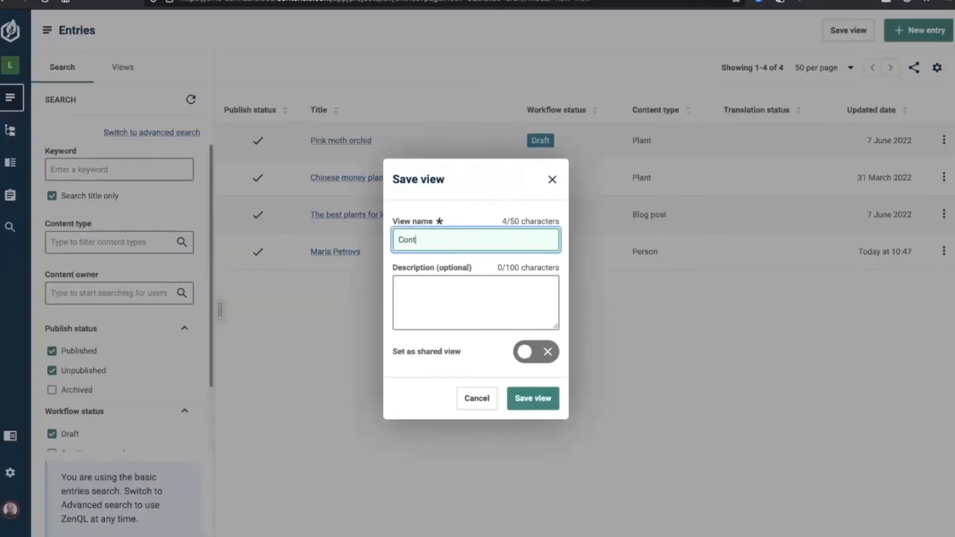
type("ent in draft")
left_click(400, 241)
key("ctrl+super+space")
left_click(321, 320)
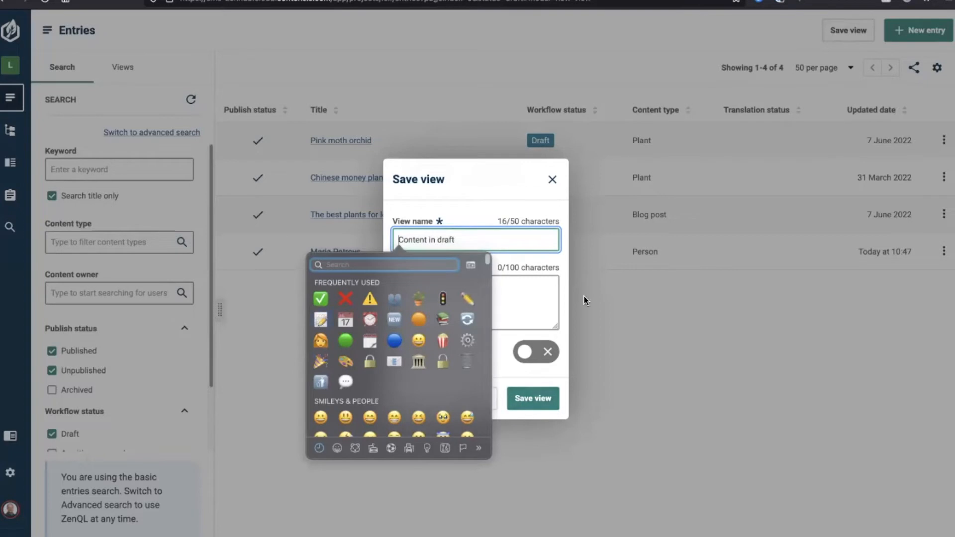
left_click(546, 398)
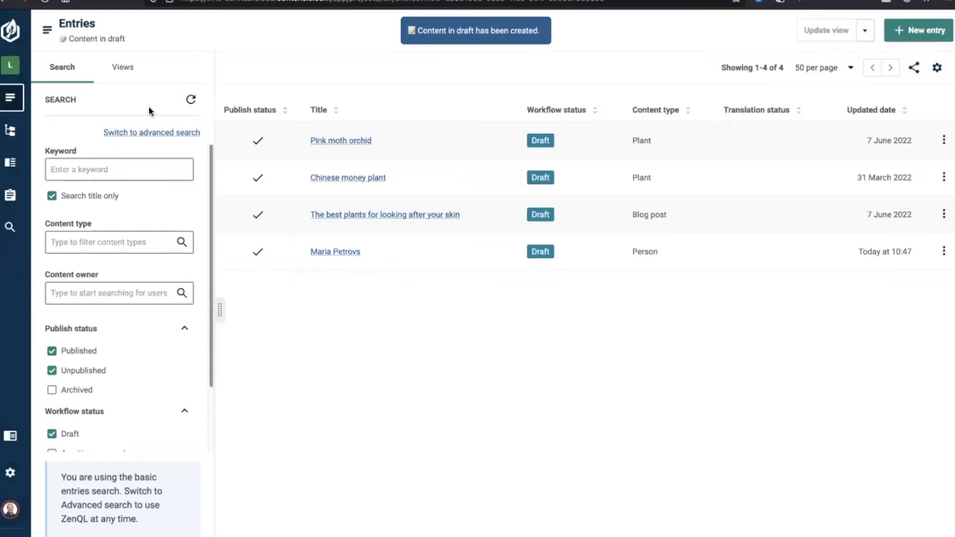
Step: Create a default view from "Content in draft" and open it along with its search filters
left_click(123, 69)
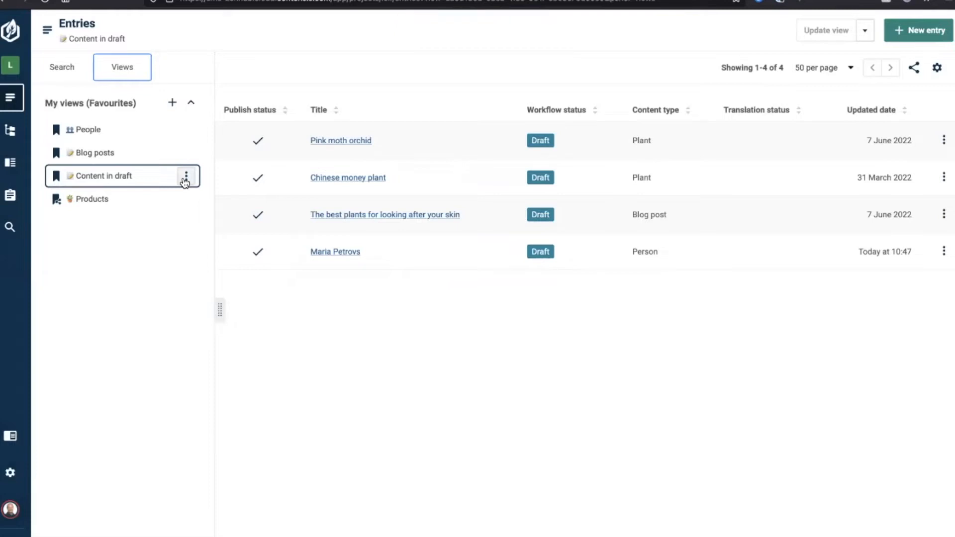
left_click(186, 177)
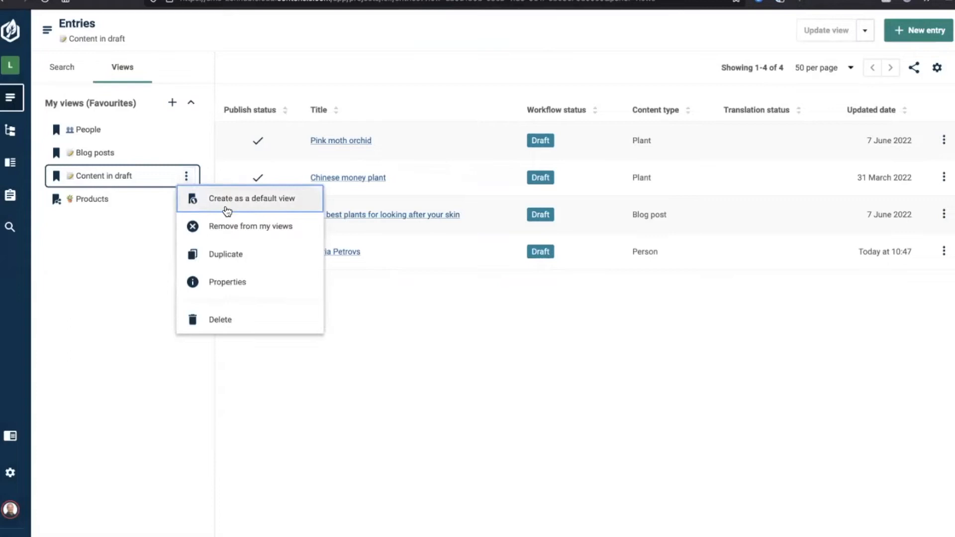
left_click(252, 199)
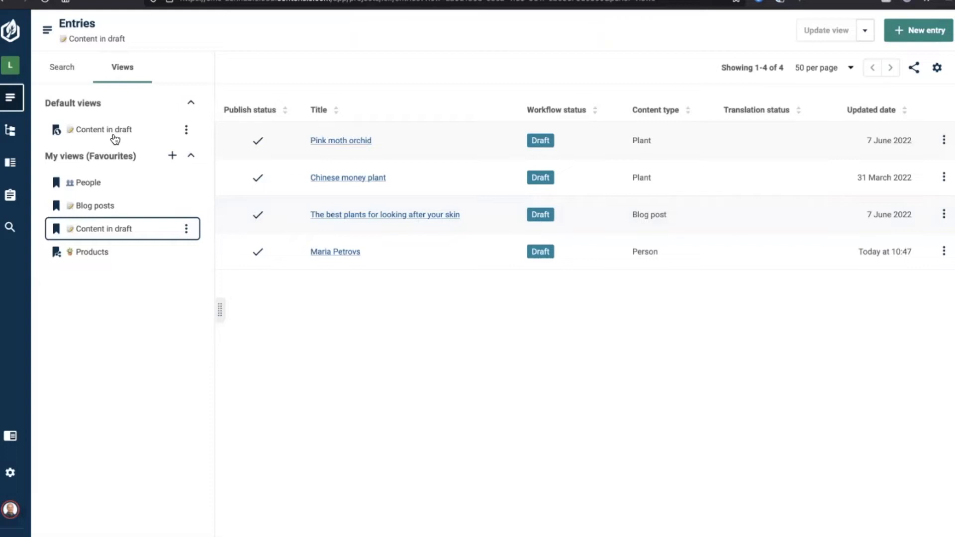
left_click(119, 133)
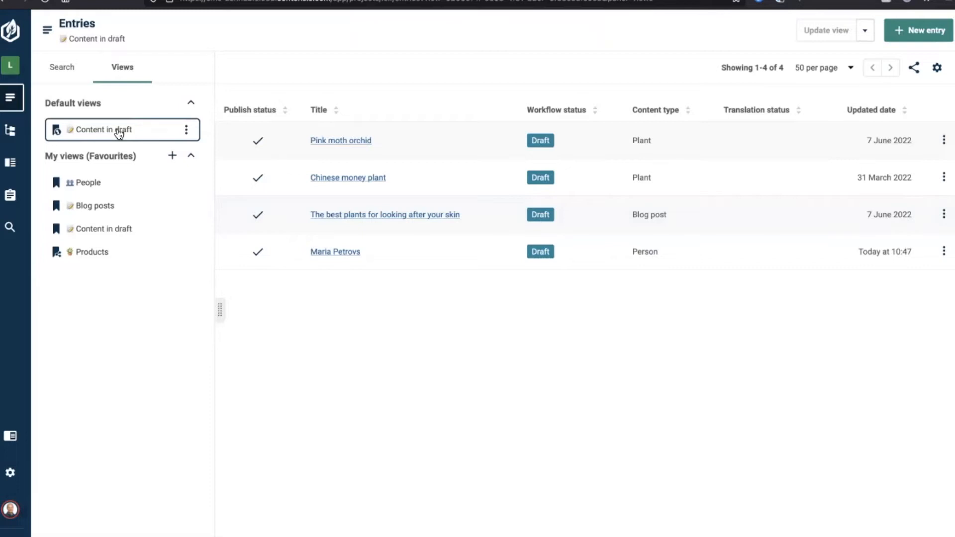
left_click(65, 77)
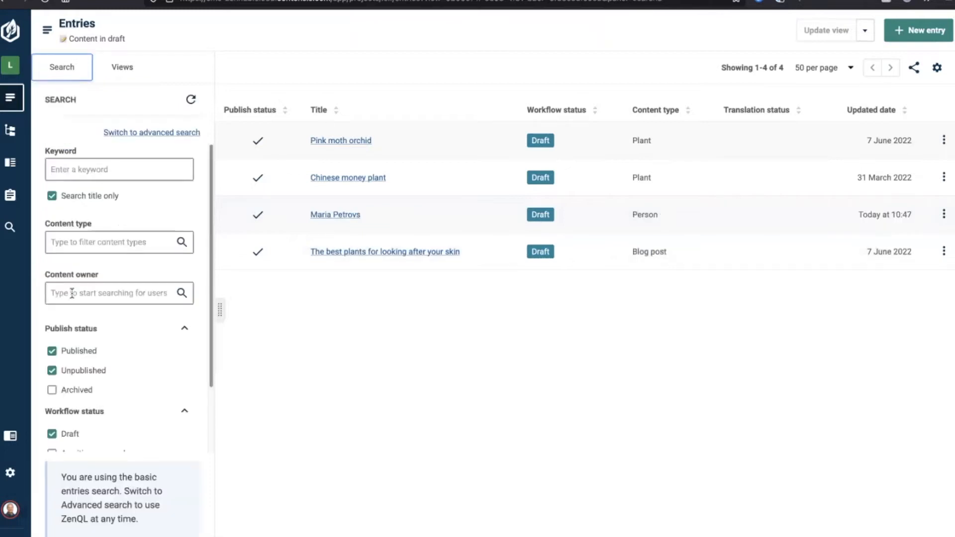
Step: Clear the Draft workflow status filter and filter the entries by Awaiting approval instead
scroll(82, 429, "down", 3)
left_click(64, 362)
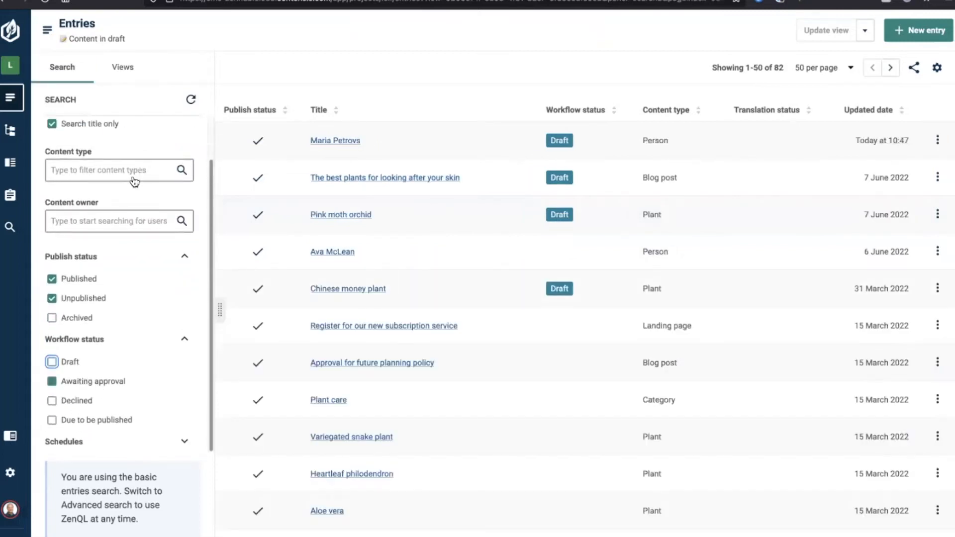
left_click(92, 381)
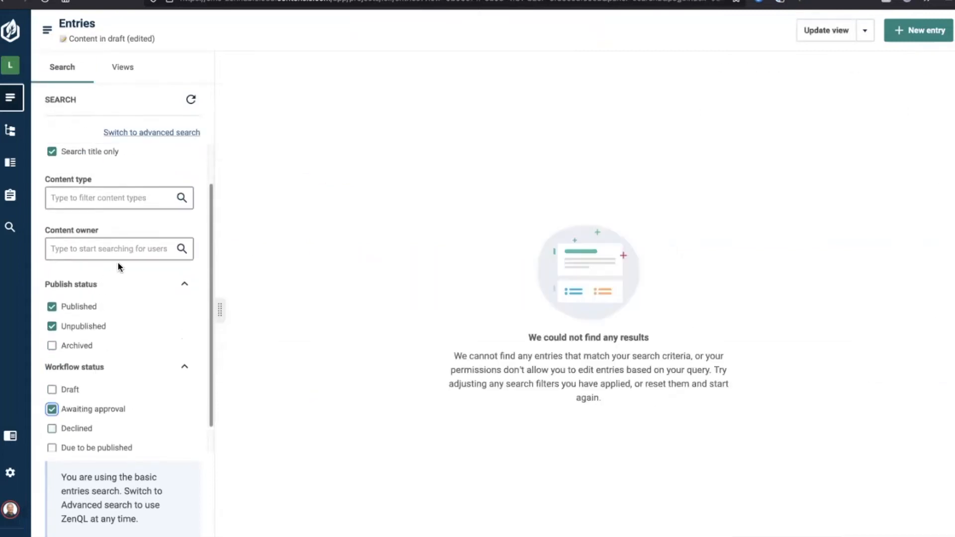
left_click(109, 203)
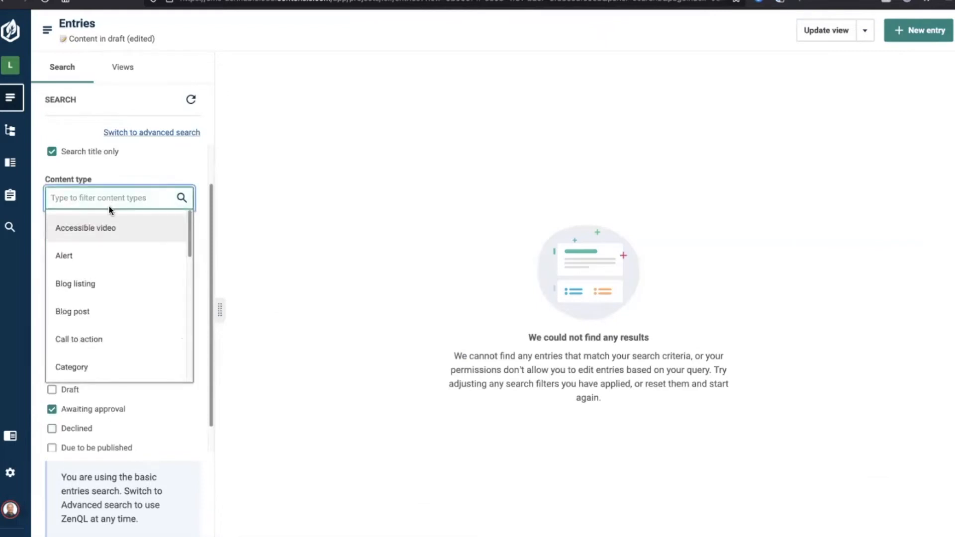
left_click(104, 319)
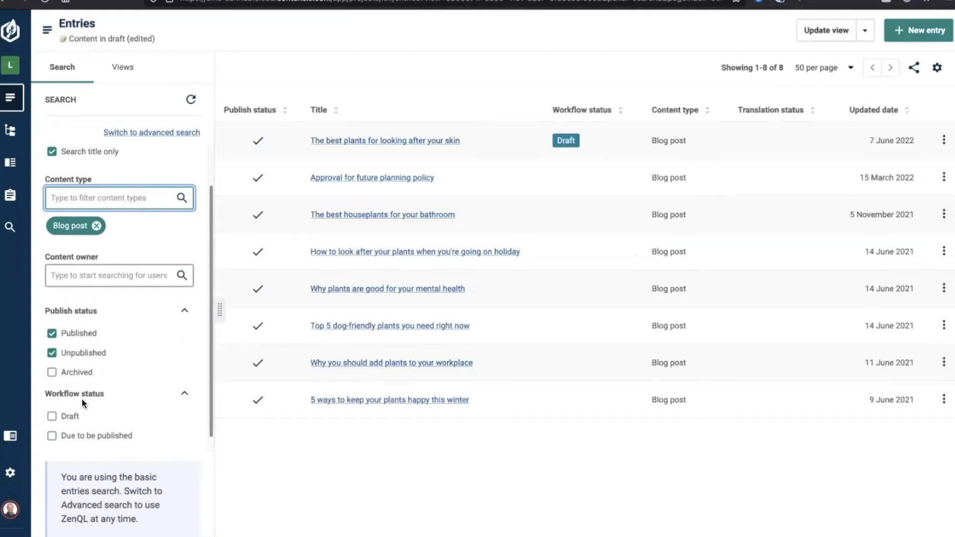
scroll(102, 435, "down", 2)
left_click(106, 444)
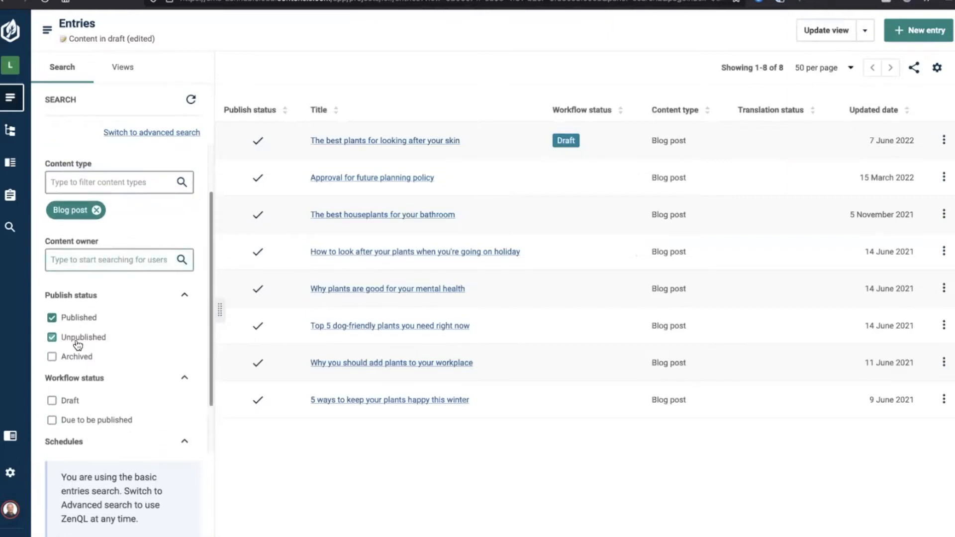
left_click(98, 212)
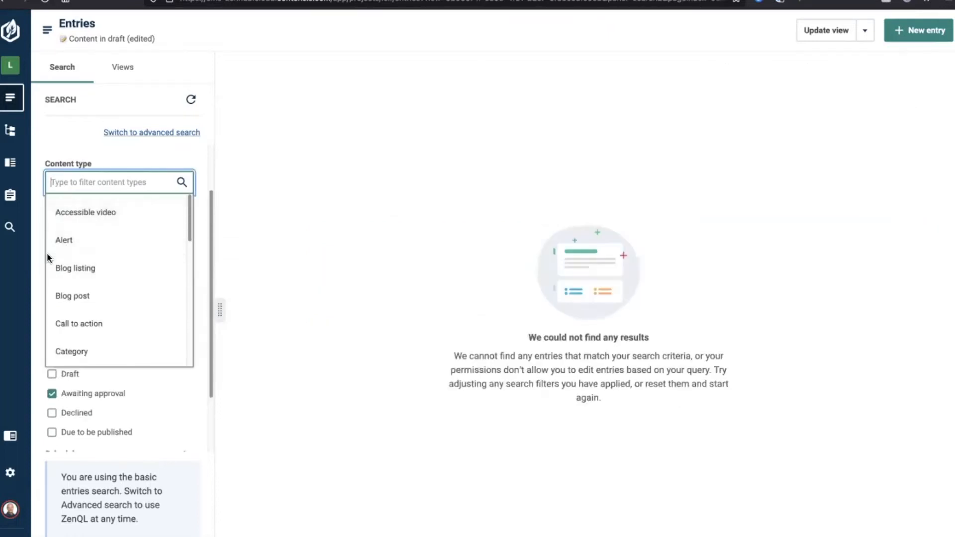
Step: Filter the entries by the Blog post content type and the Due to be published workflow status
left_click(80, 297)
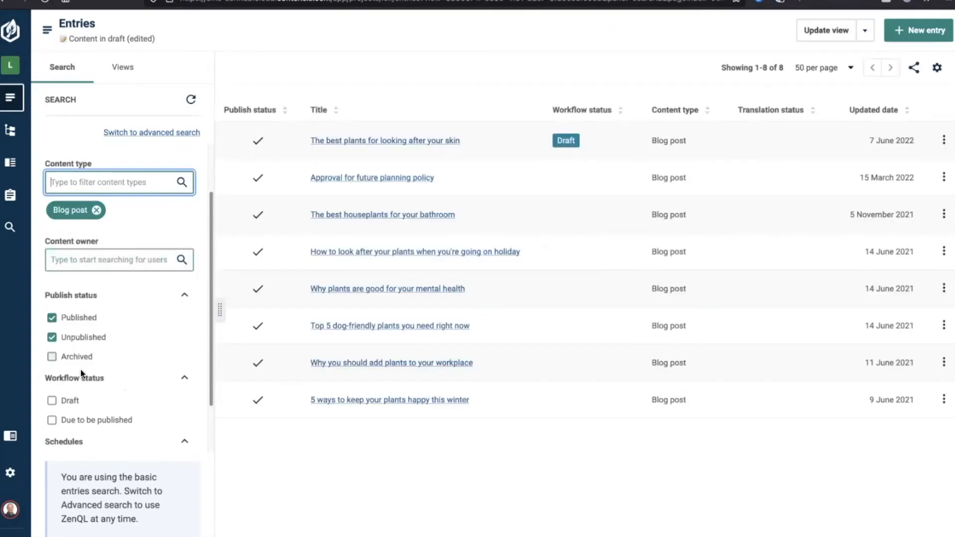
scroll(102, 388, "down", 3)
left_click(118, 362)
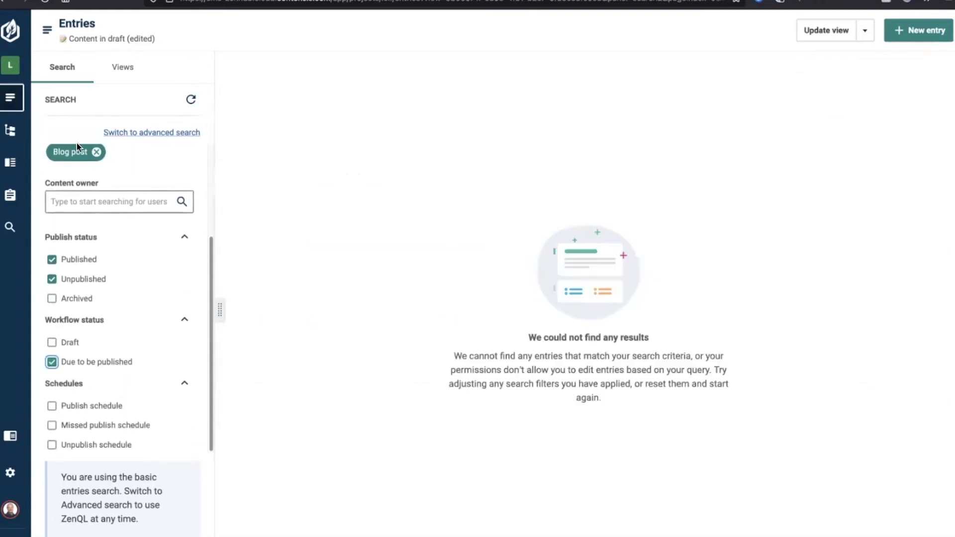
scroll(128, 209, "up", 5)
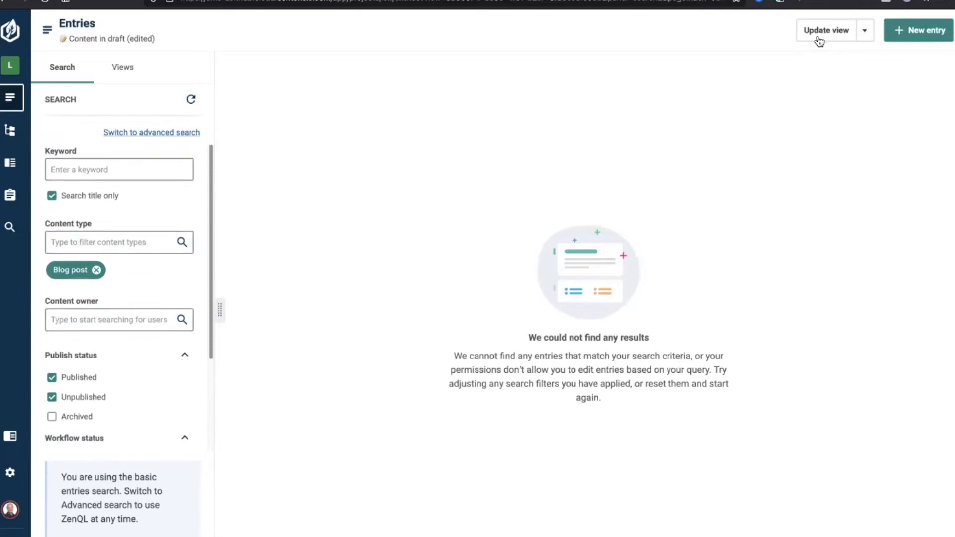
Step: Save the filtered search as a new private view named "Blog posts awaiting publishing", keeping the memo emoji in front
left_click(865, 30)
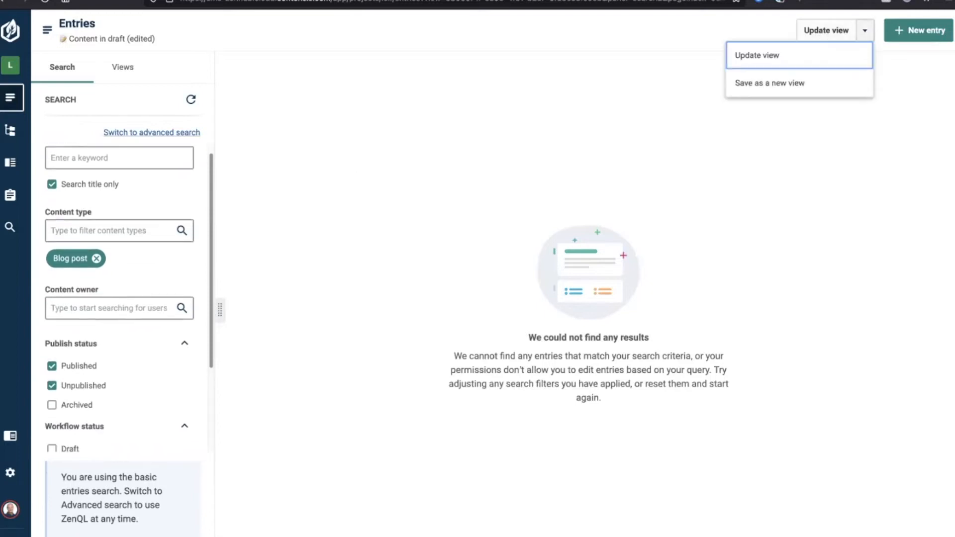
left_click(825, 83)
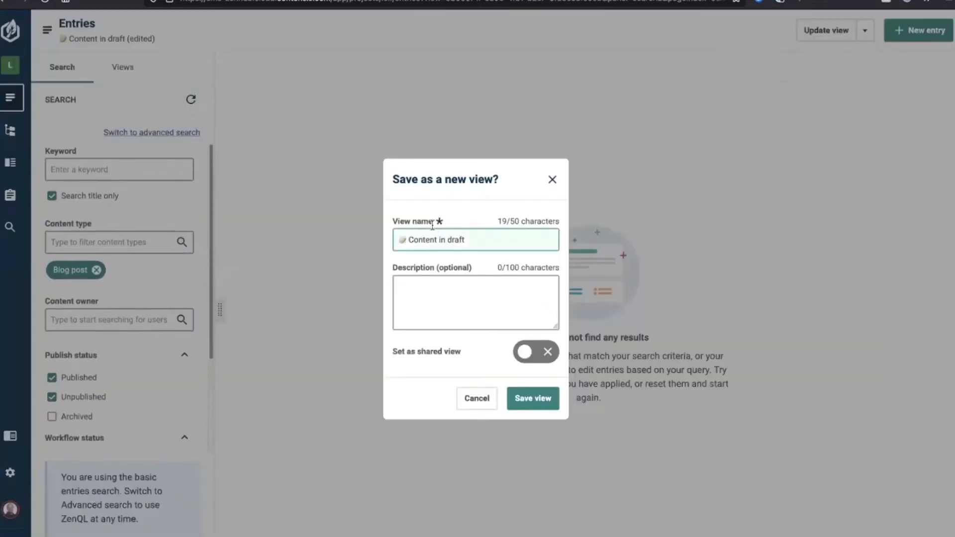
left_click_drag(410, 239, 567, 240)
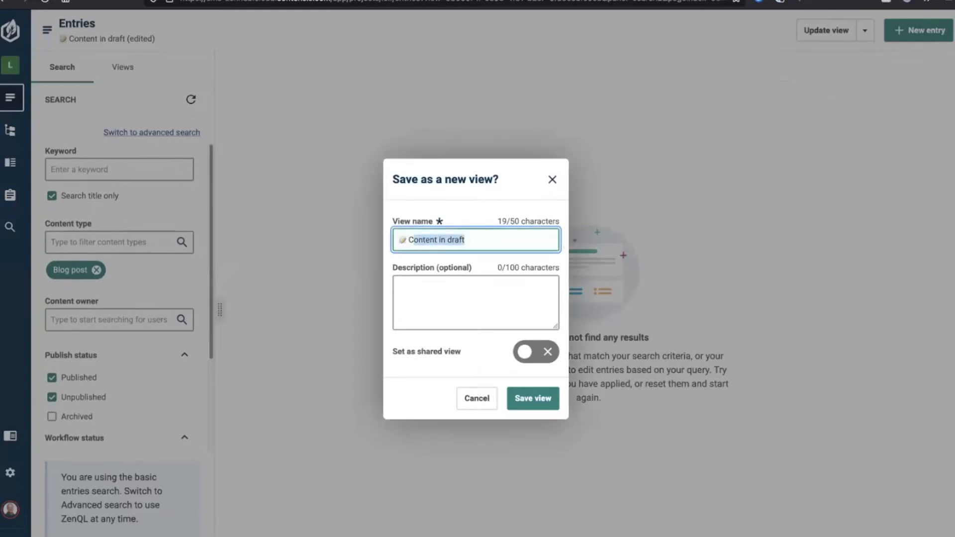
type("Blog p")
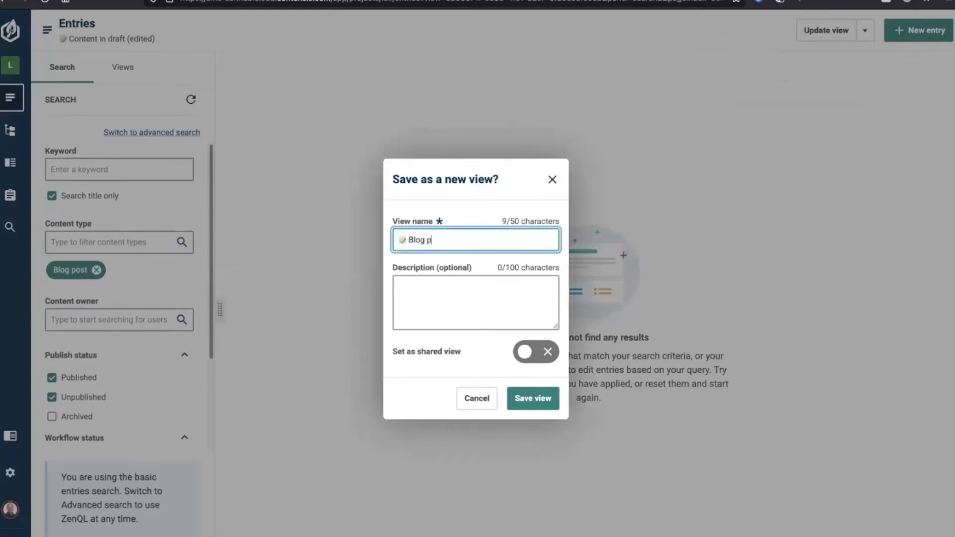
type("osts awaiting publ")
key("BackSpace")
key("BackSpace")
key("BackSpace")
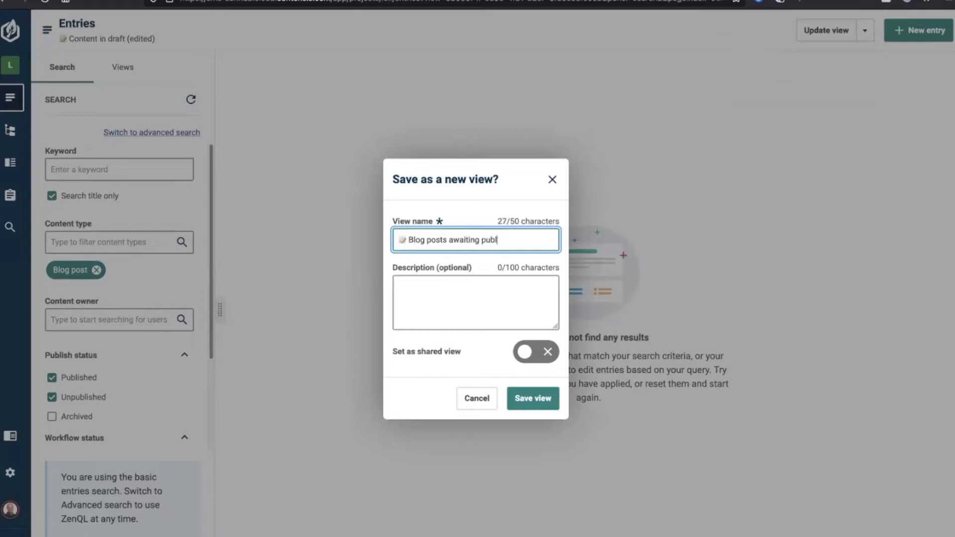
type("ublishing")
left_click(529, 404)
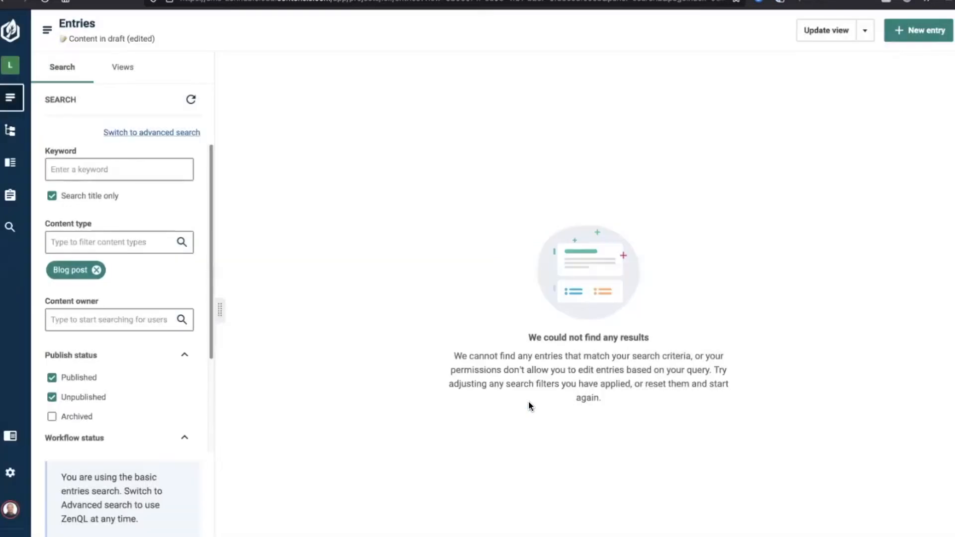
Step: Create a default view from "Blog posts awaiting publishing" and widen the sidebar so its name fits on one line
left_click(117, 72)
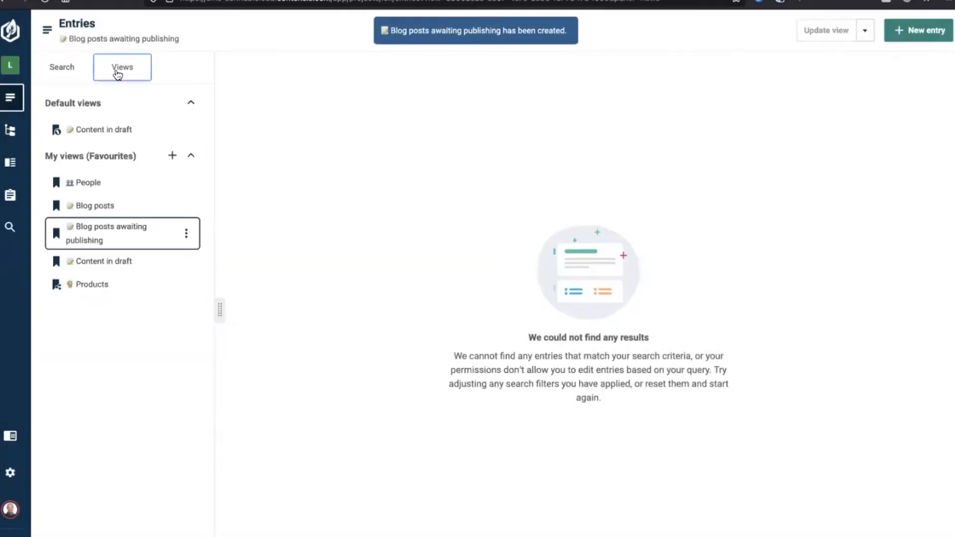
left_click(187, 235)
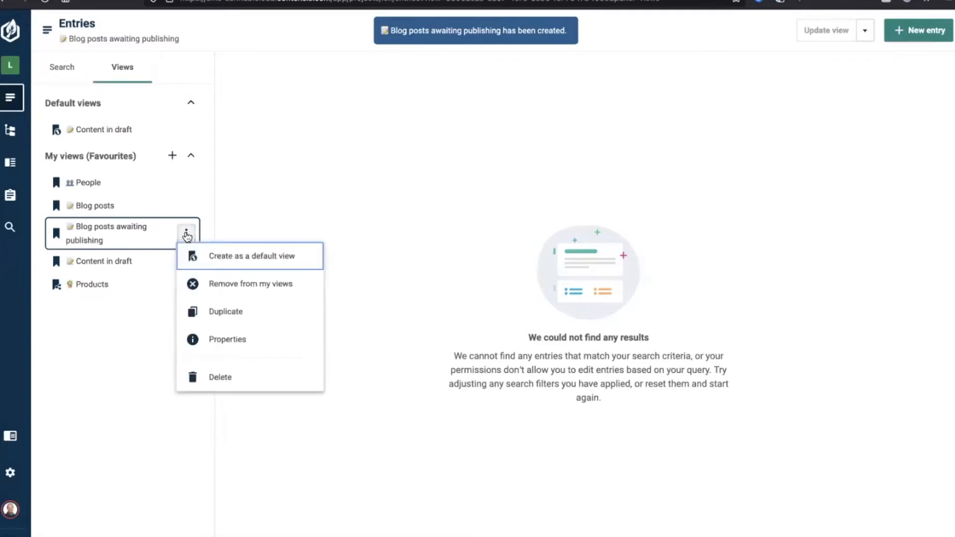
left_click(217, 264)
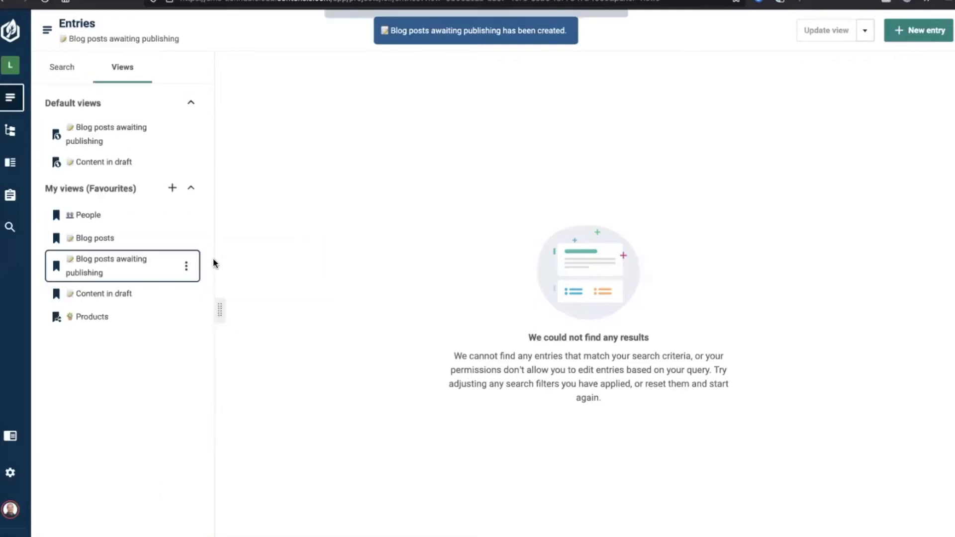
left_click_drag(215, 174, 256, 175)
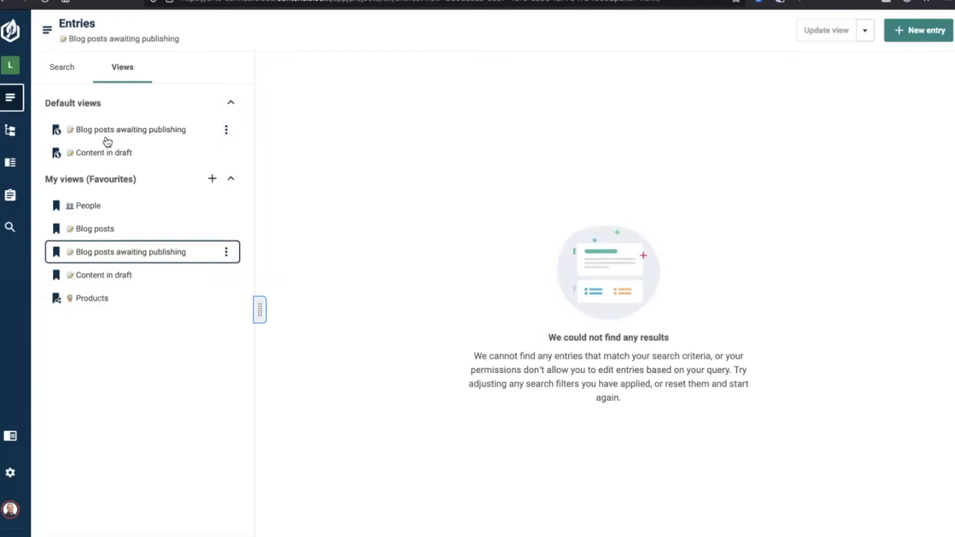
Step: Add the default "Blog posts awaiting publishing" view to My views and expand the favourites list
left_click(227, 131)
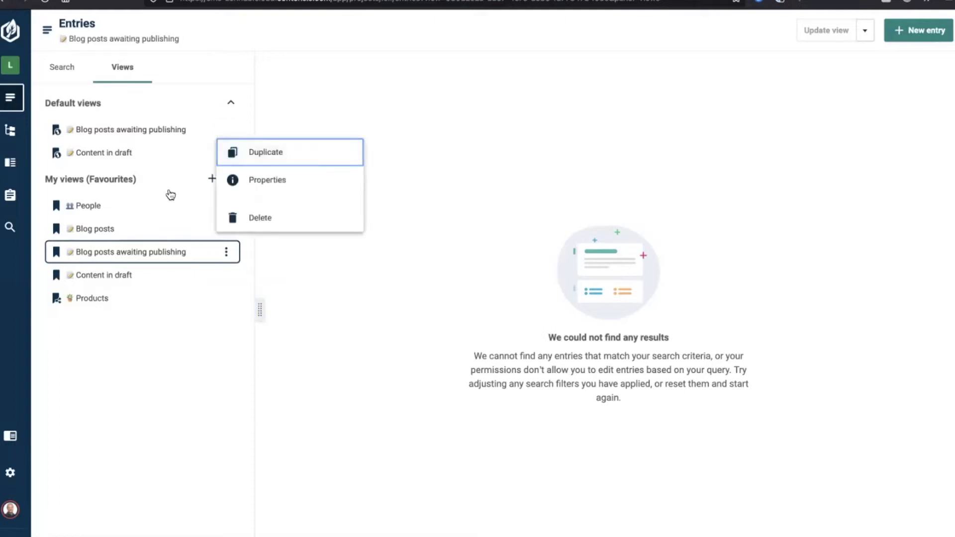
left_click(210, 180)
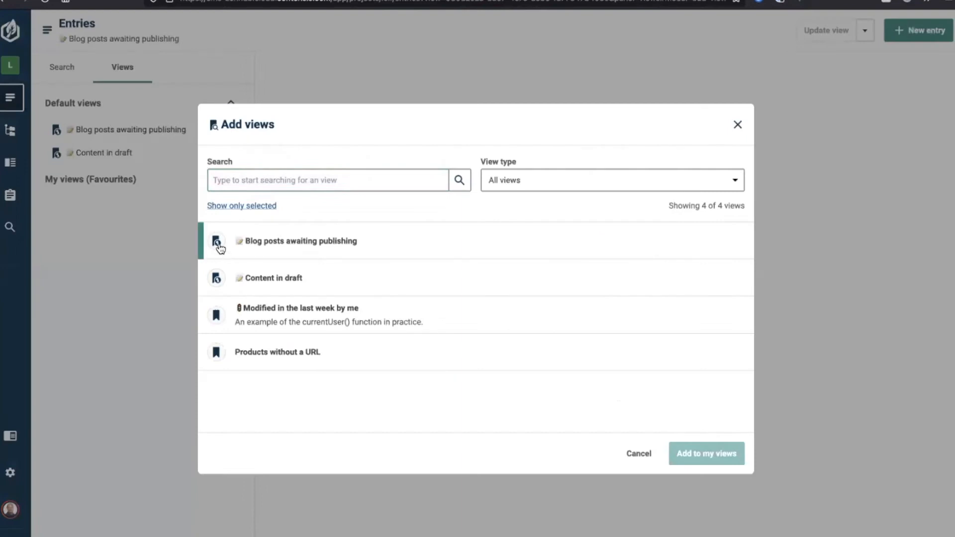
left_click(254, 251)
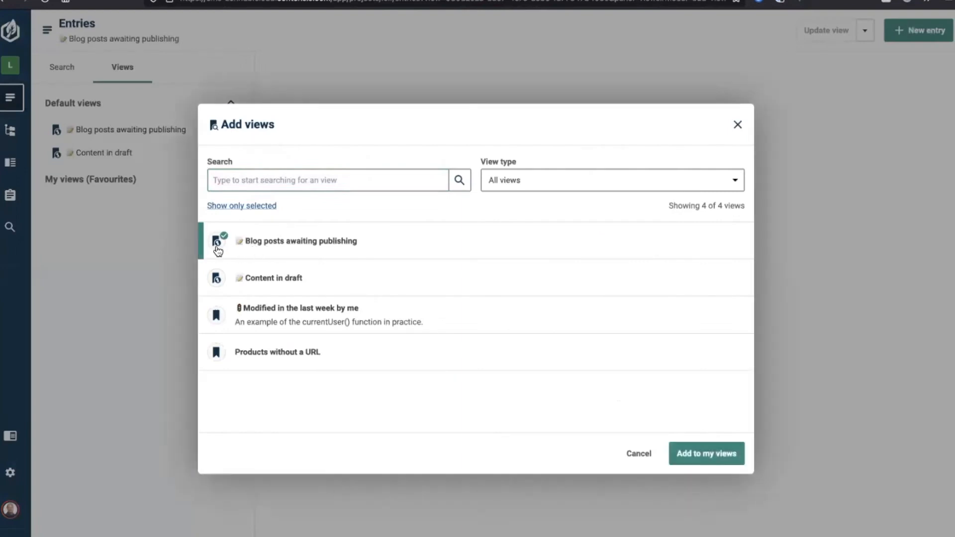
left_click(730, 459)
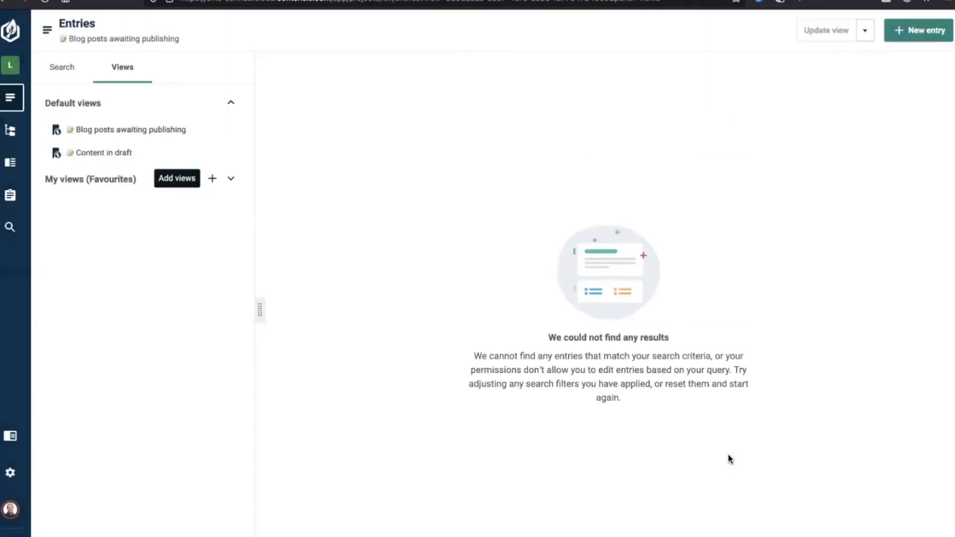
left_click(231, 179)
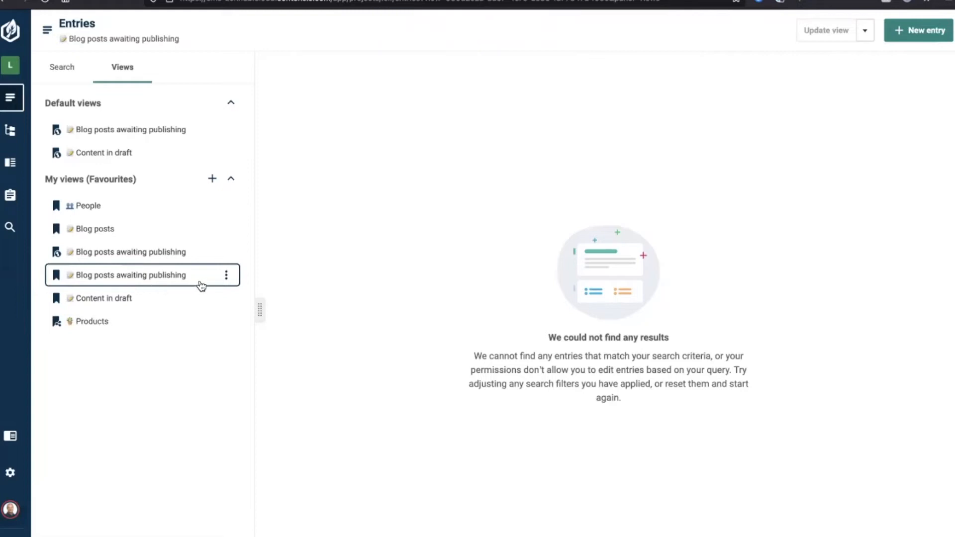
Step: Delete the private "Blog posts awaiting publishing" view and collapse the default views section
left_click(227, 276)
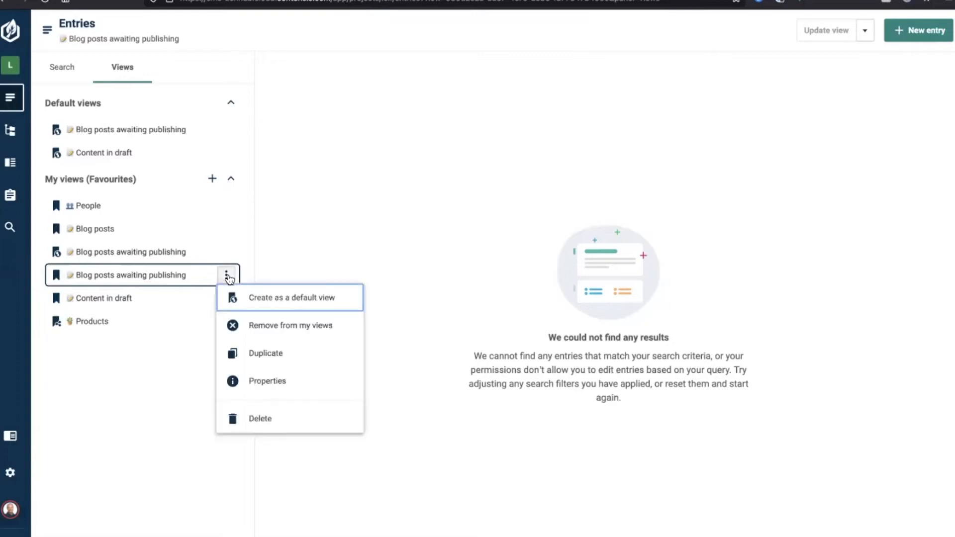
left_click(275, 421)
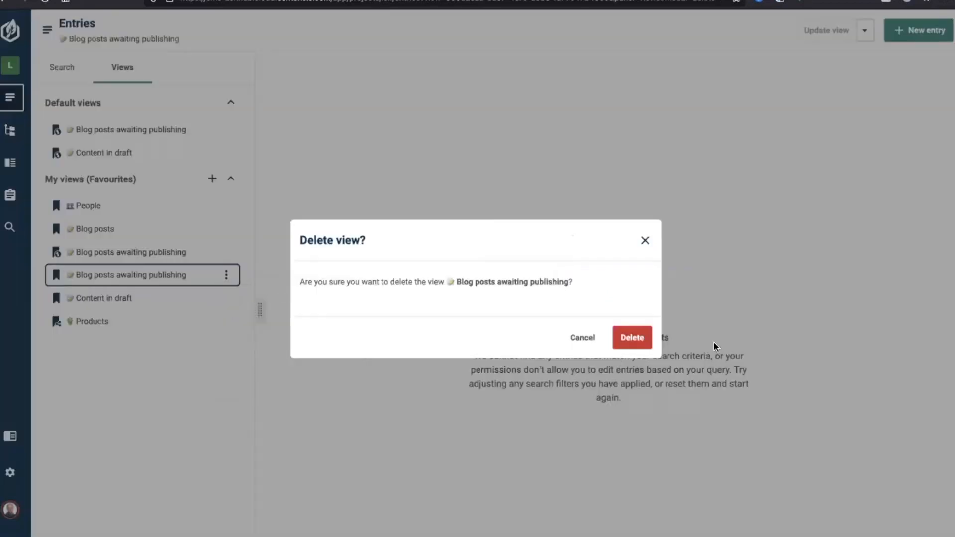
left_click(630, 337)
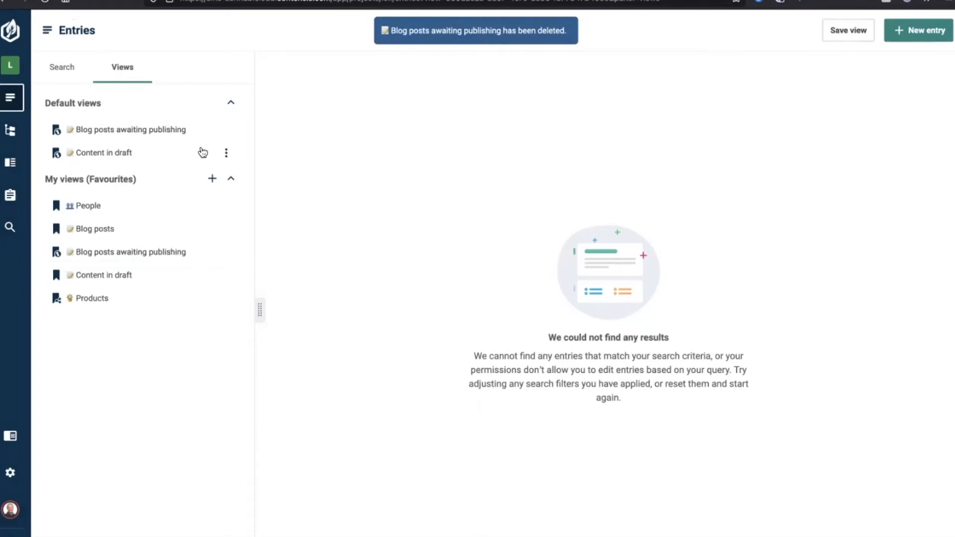
left_click(231, 103)
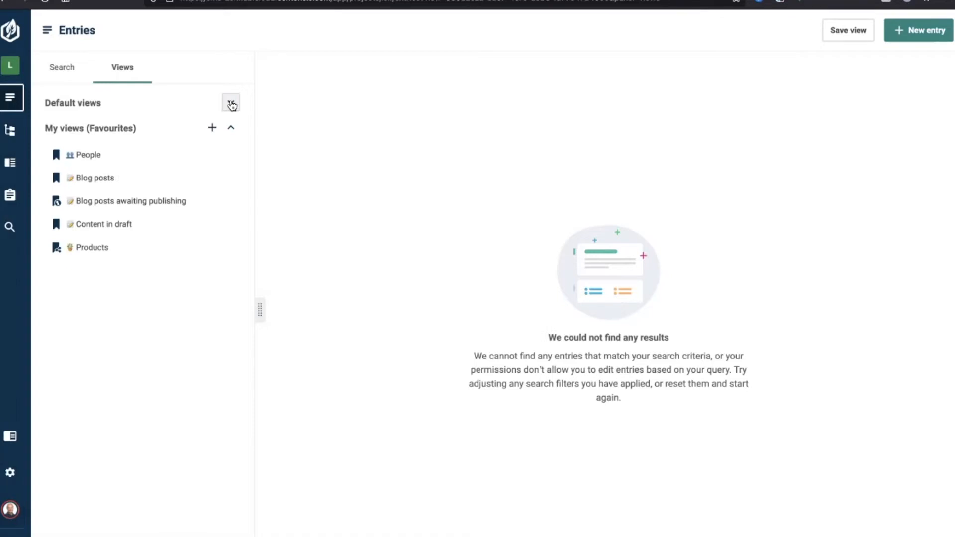
mouse_move(214, 250)
Step: Open the Default entry view managers role in the project settings and examine the actions of its Views permission
left_click(12, 473)
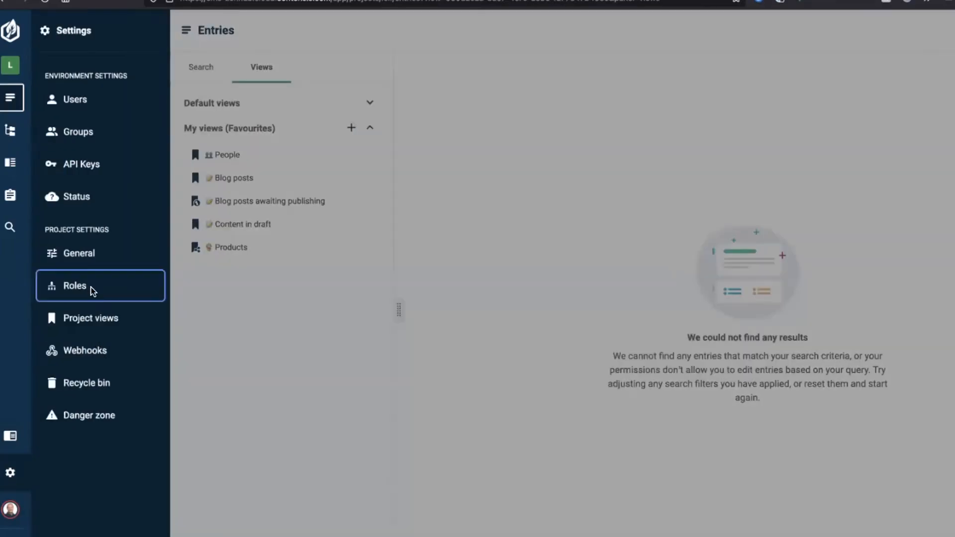
left_click(92, 290)
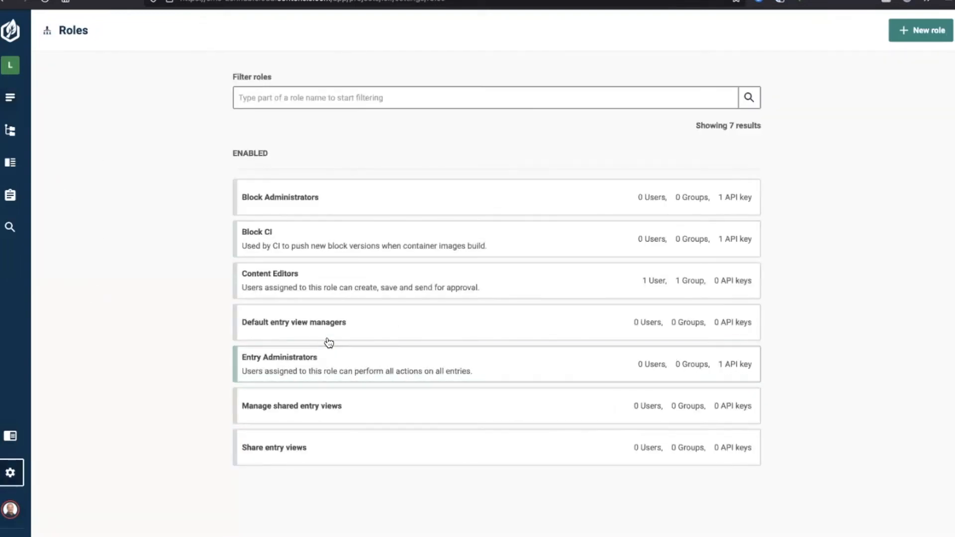
left_click(393, 330)
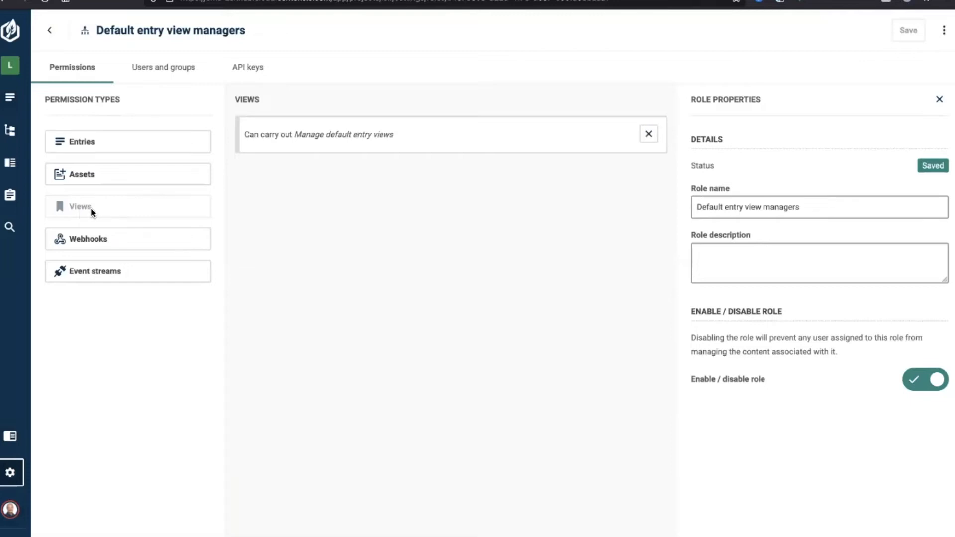
left_click(323, 148)
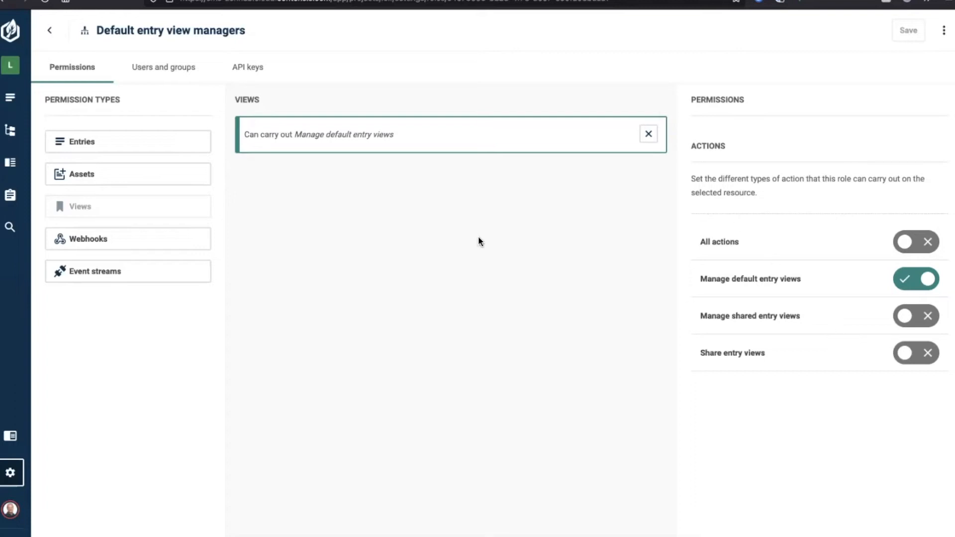
Step: Open the project views and show the management options for the "Blog posts awaiting publishing" default view
left_click(11, 473)
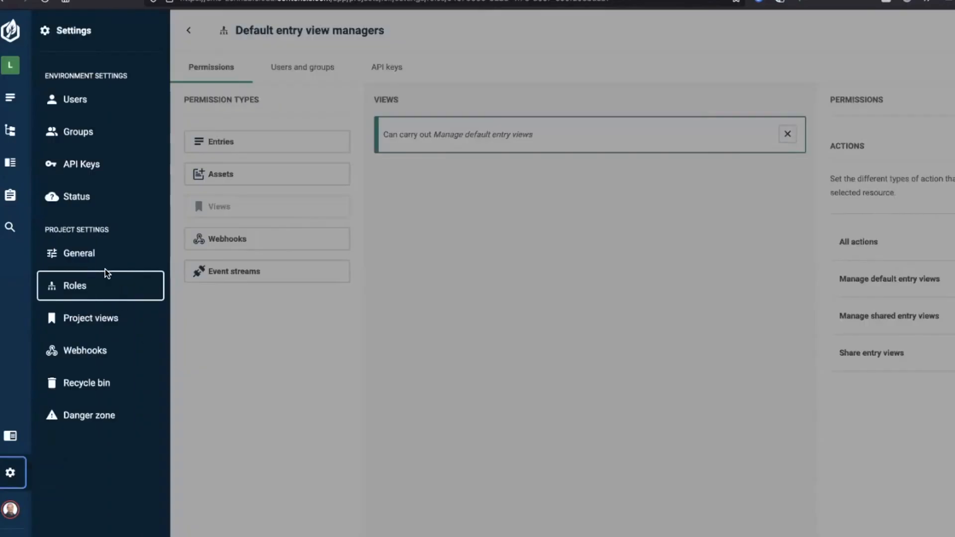
left_click(85, 323)
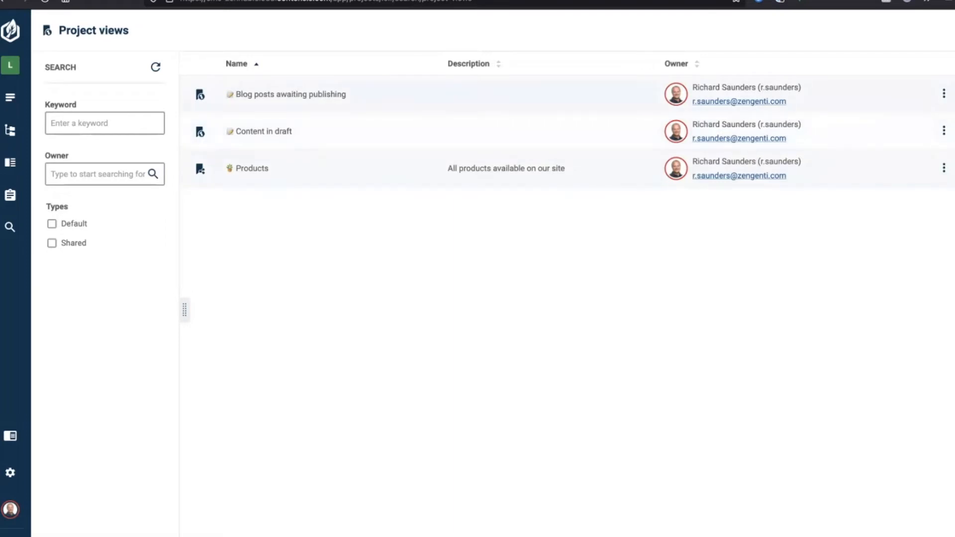
left_click(943, 93)
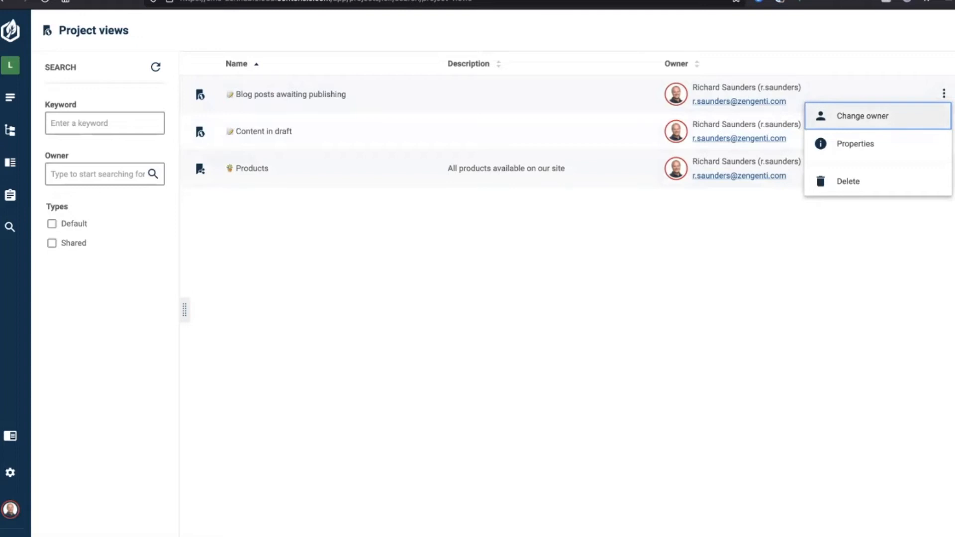
Step: Rename the "Blog posts awaiting publishing" default view to "Blogs awaiting publishing" through its properties
key("Down")
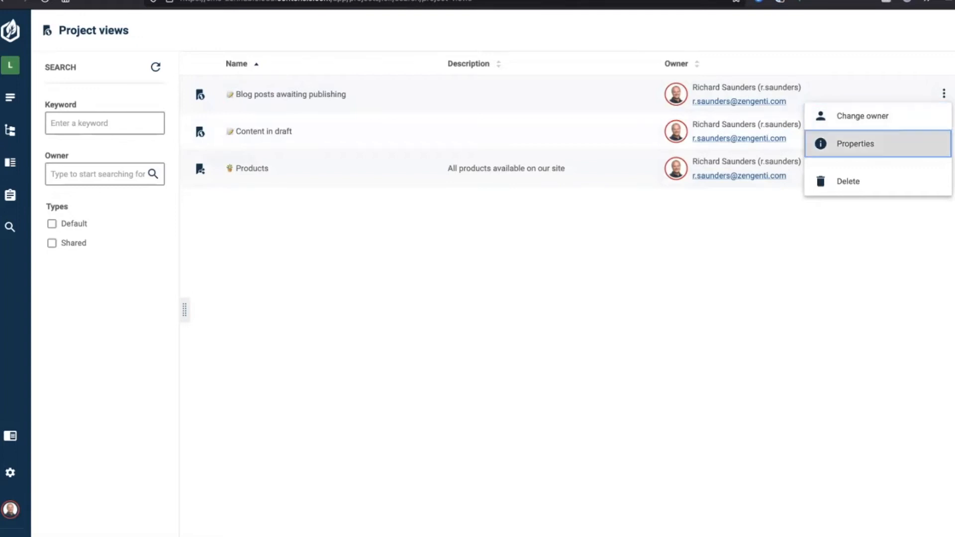
key("Return")
left_click(453, 258)
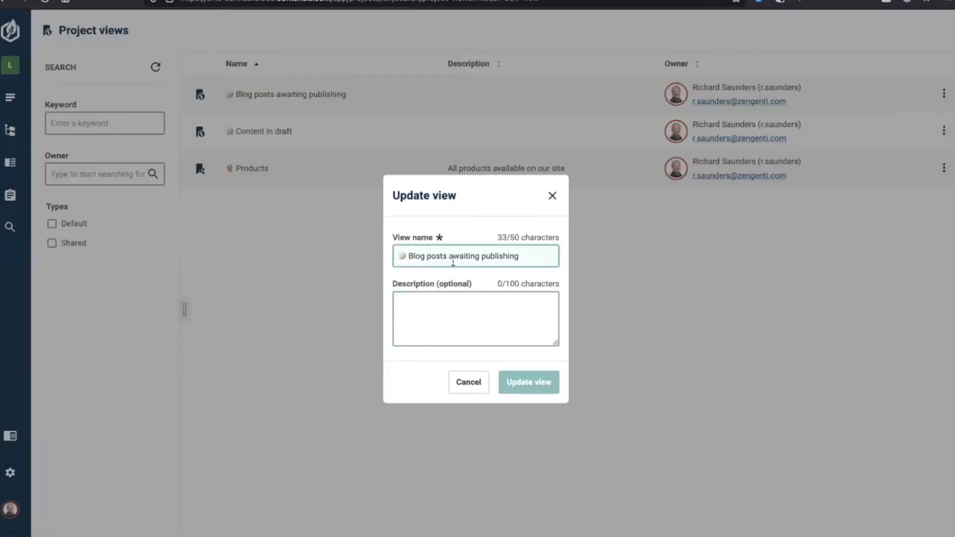
double_click(432, 255)
key("BackSpace")
key("BackSpace")
type("s")
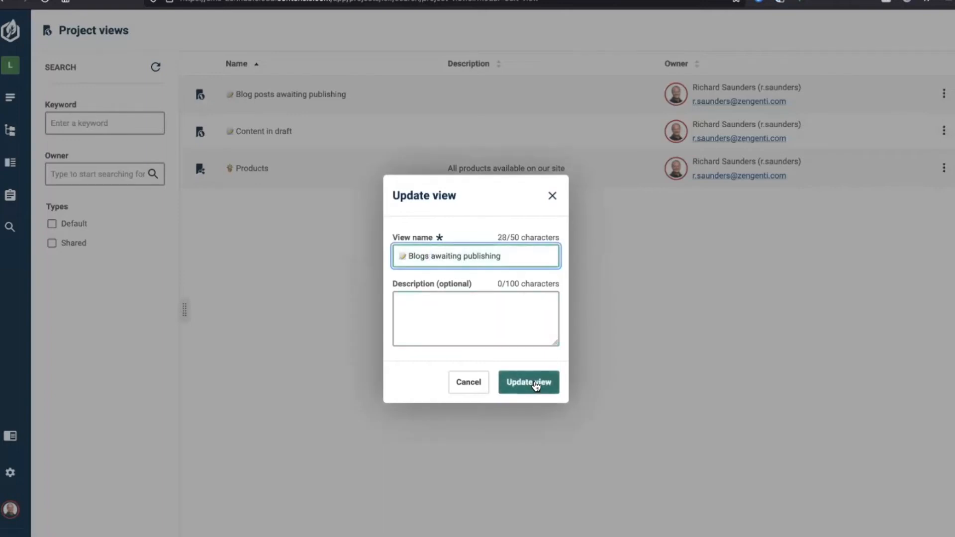
left_click(534, 383)
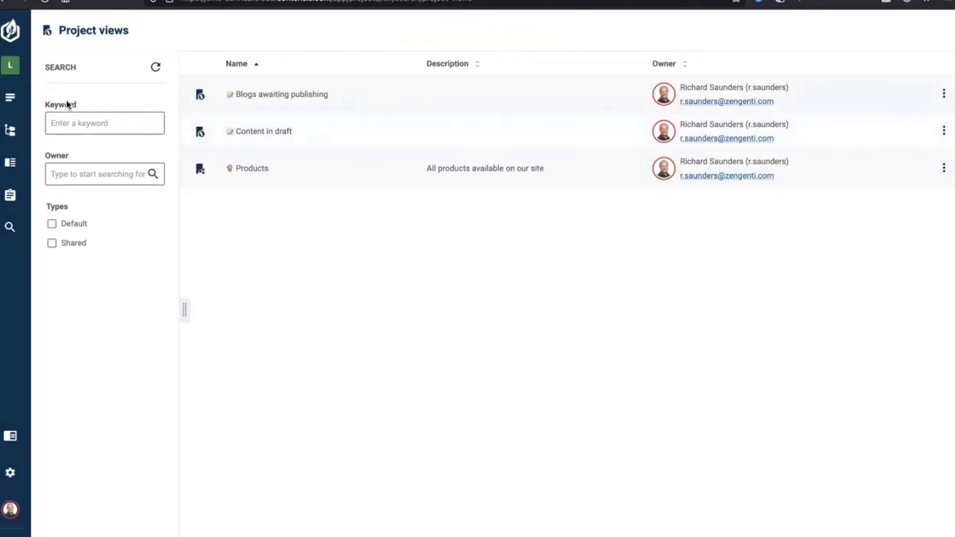
Step: Go to the advanced search, show the options of the default "Blogs awaiting publishing" view, and collapse the default views section
left_click(13, 100)
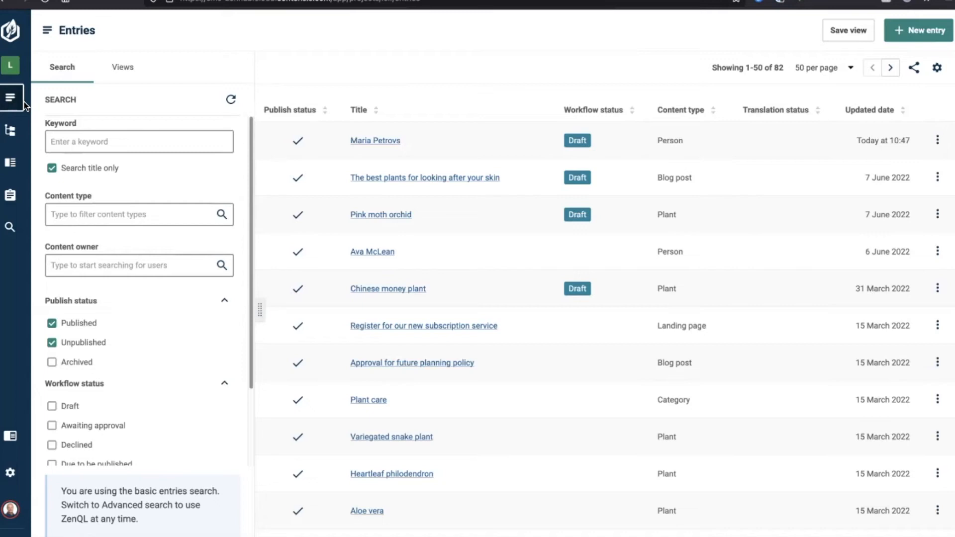
left_click(18, 229)
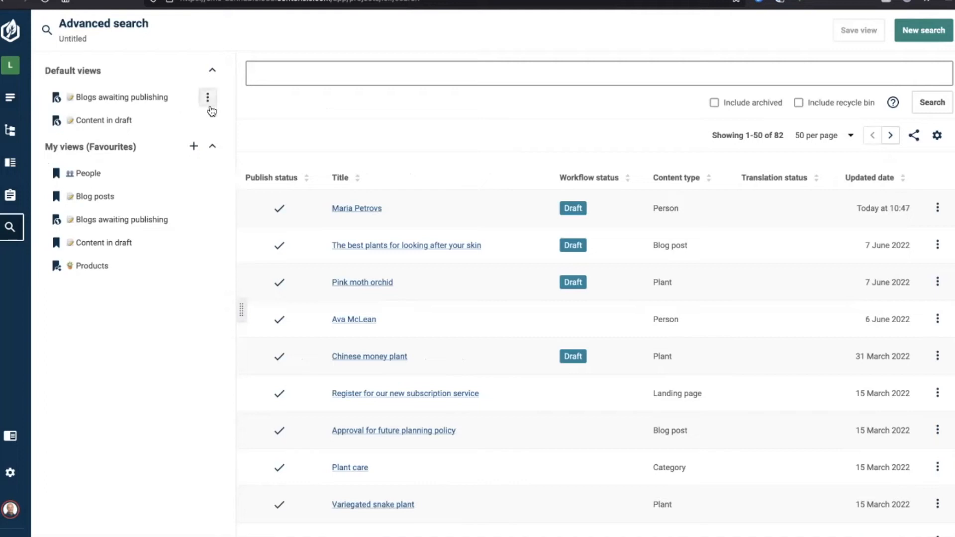
left_click(207, 97)
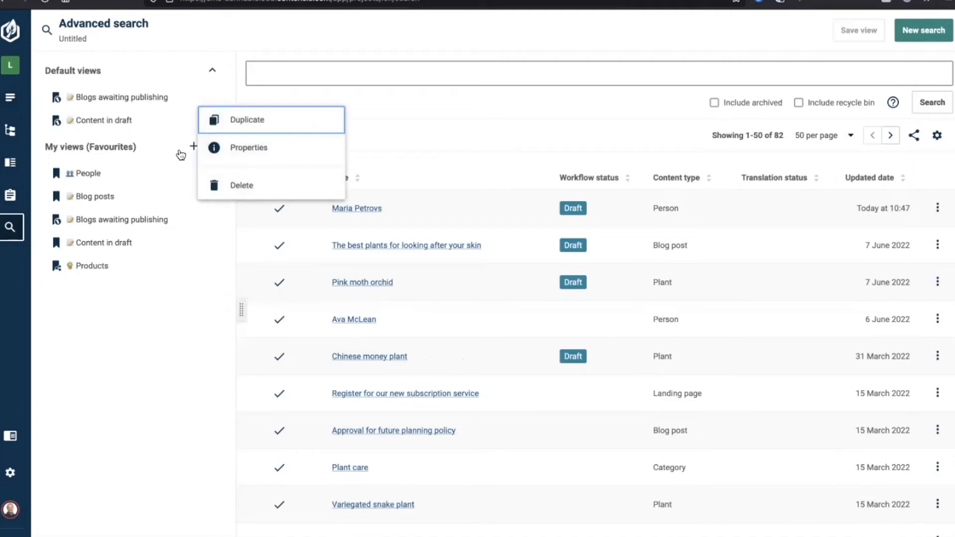
left_click(212, 70)
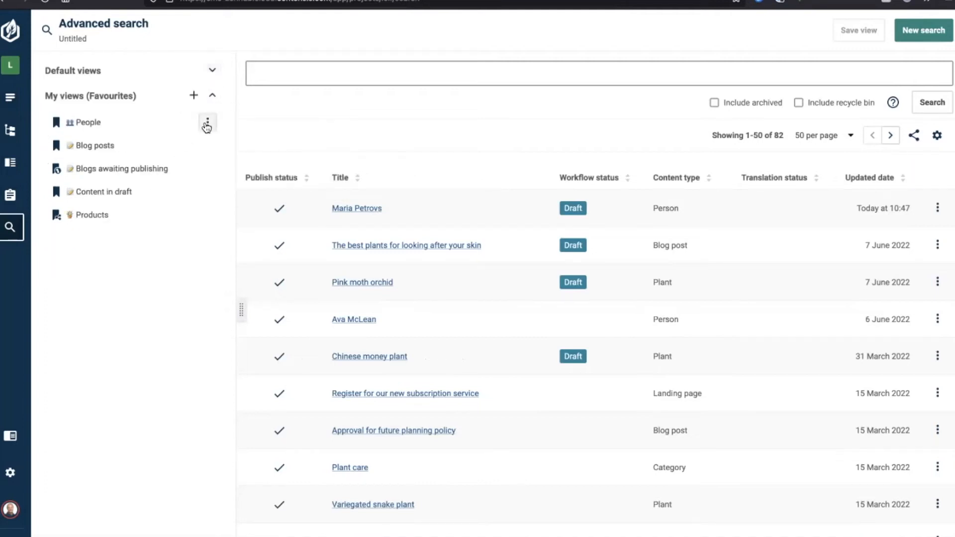
Step: Remove the People, Blog posts, Blogs awaiting publishing, Content in draft and Products views from My views
left_click(208, 123)
left_click(210, 137)
left_click(208, 124)
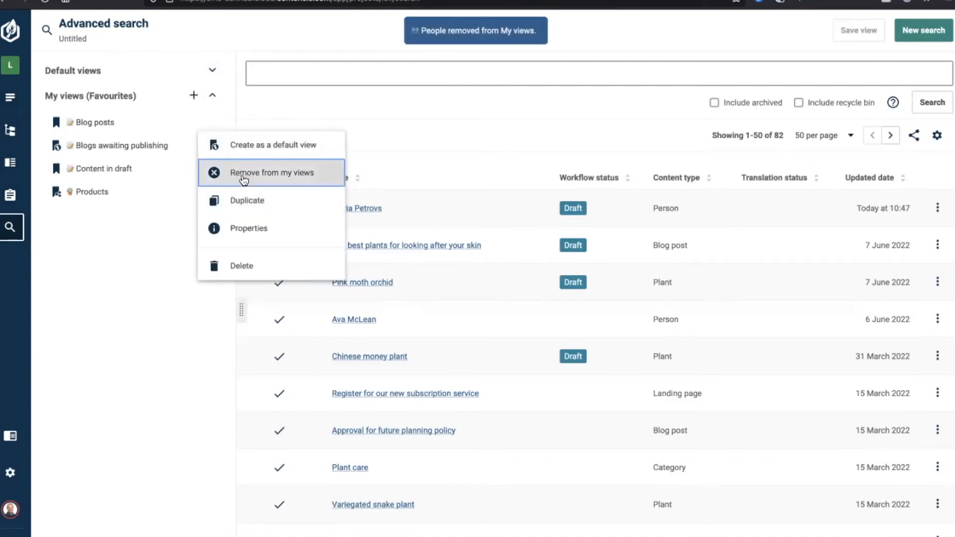
left_click(246, 183)
left_click(207, 122)
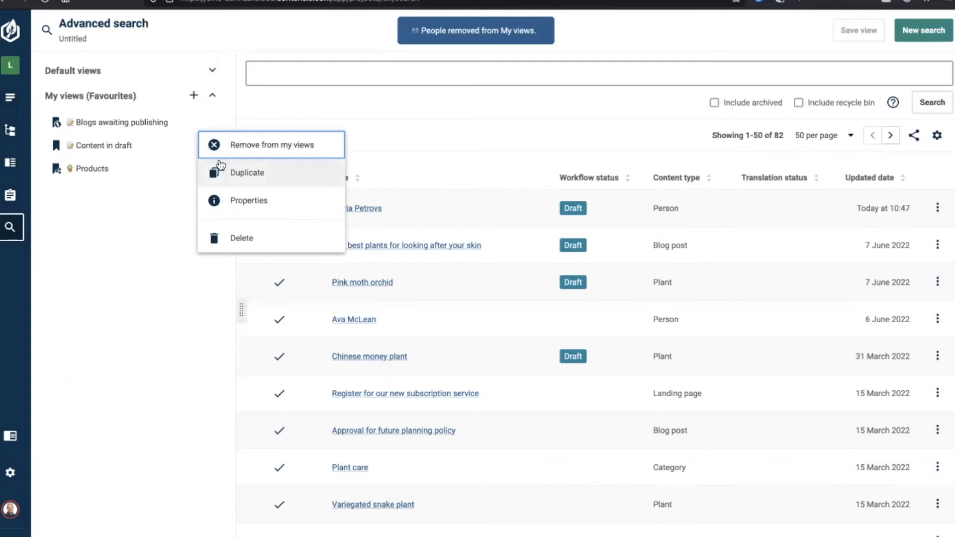
left_click(214, 145)
left_click(207, 122)
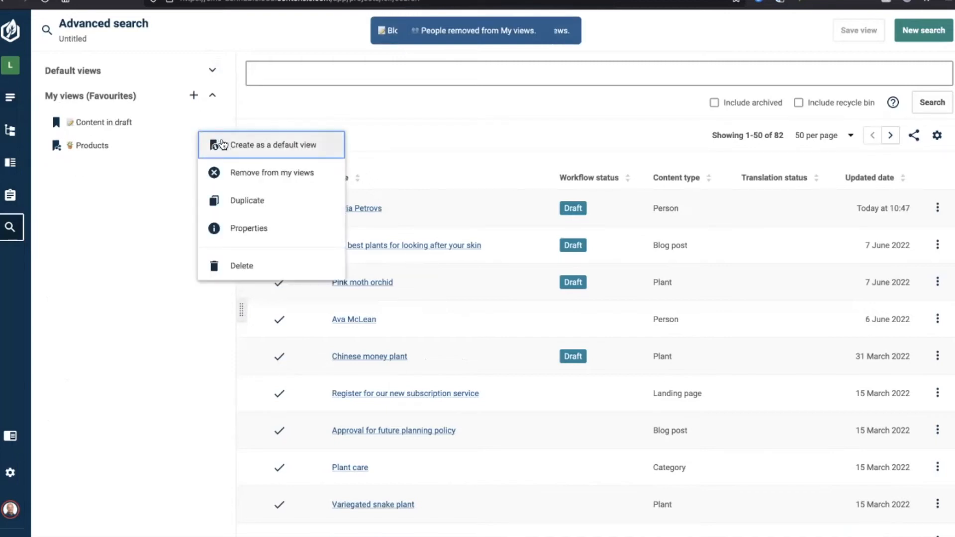
left_click(230, 172)
left_click(207, 123)
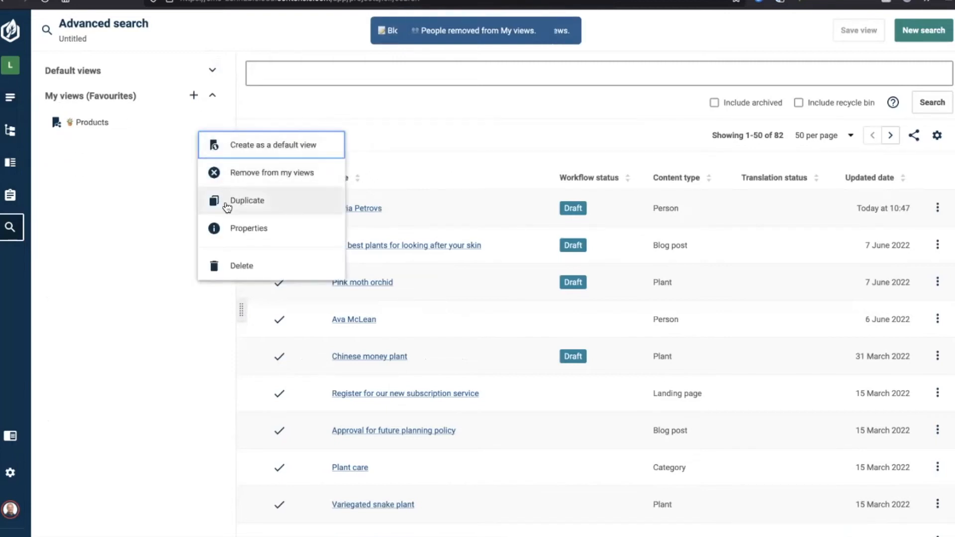
left_click(274, 181)
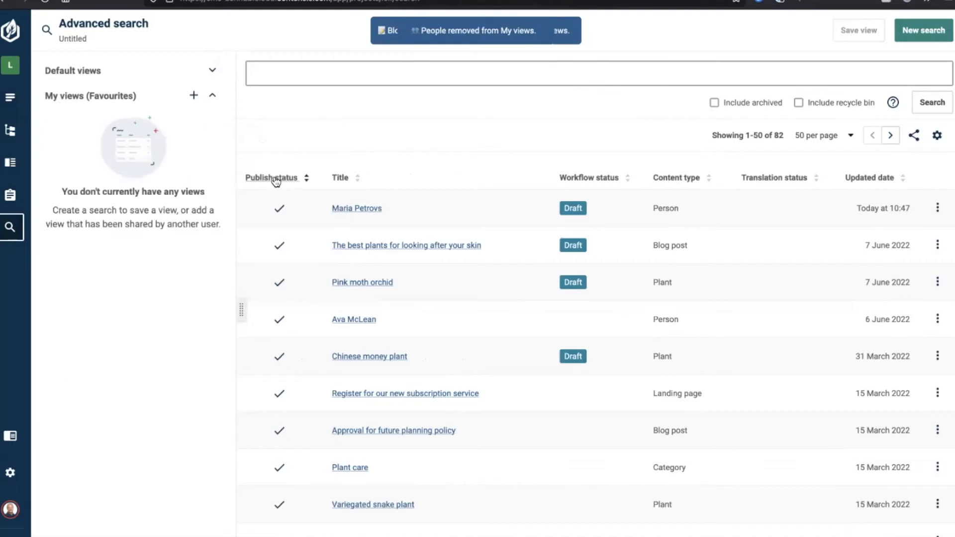
Step: Search for all plant entries with the ZenQL query "sys.contentTypeId = plant"
left_click(308, 85)
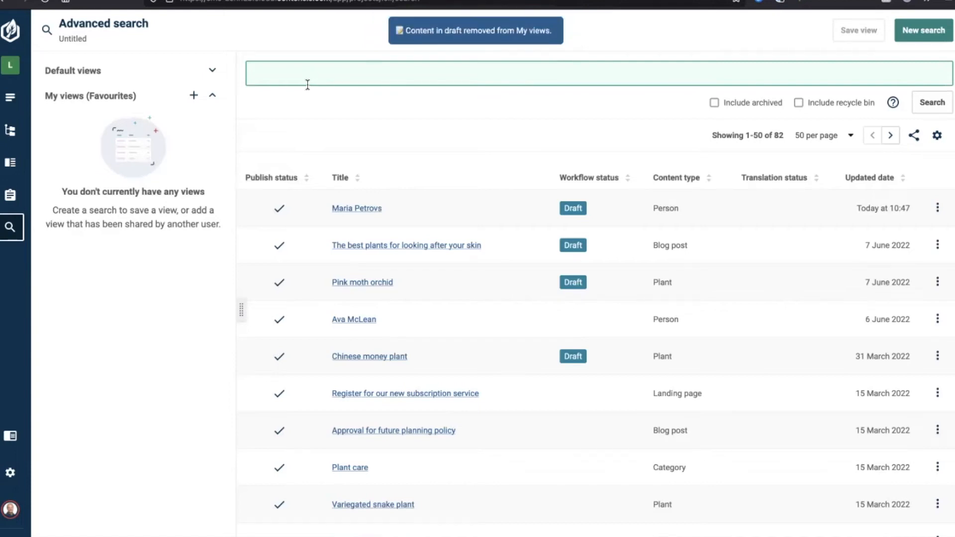
left_click(290, 73)
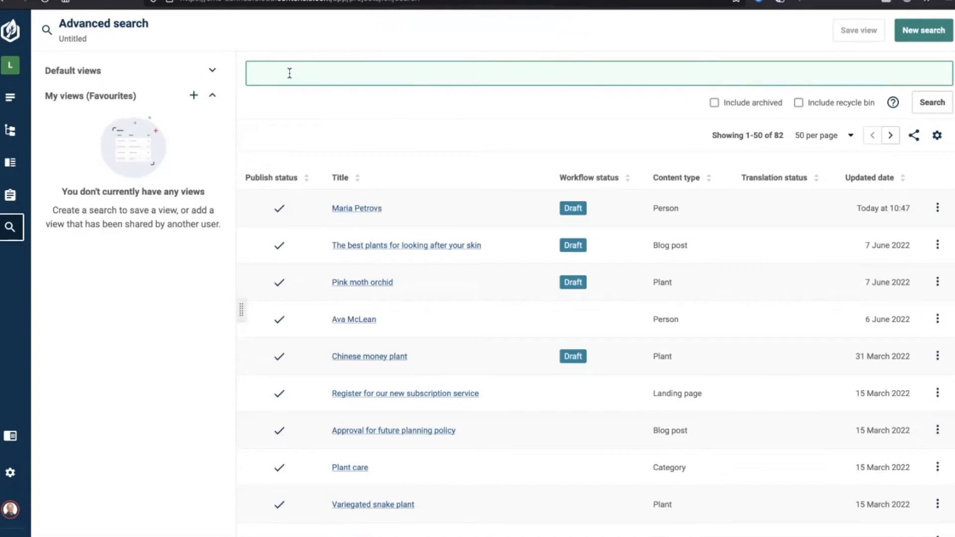
type("sys")
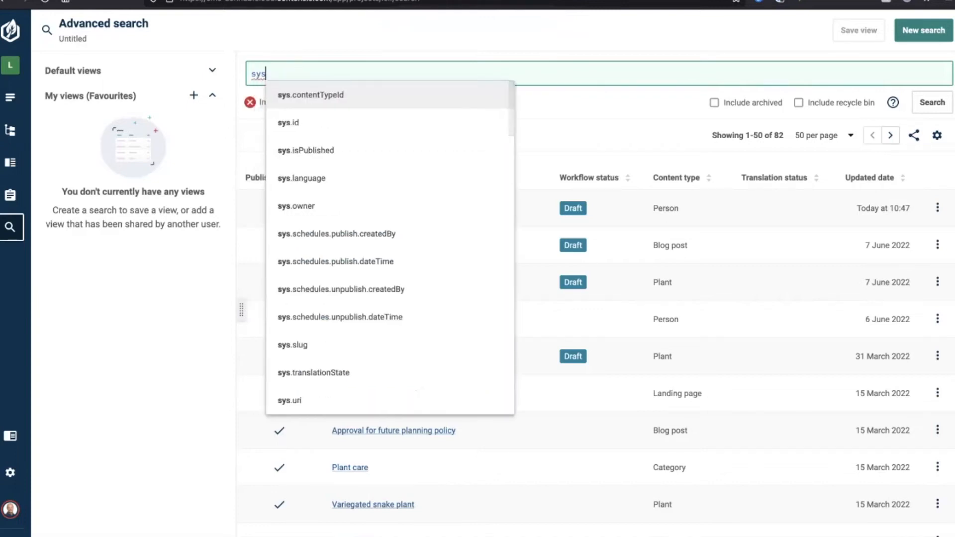
key("Down")
key("Up")
key("Return")
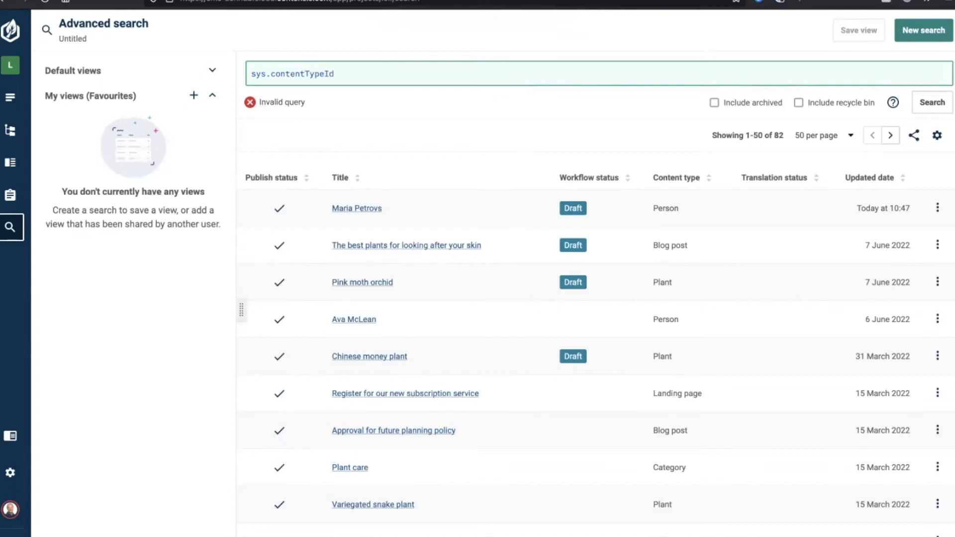
type("= plant")
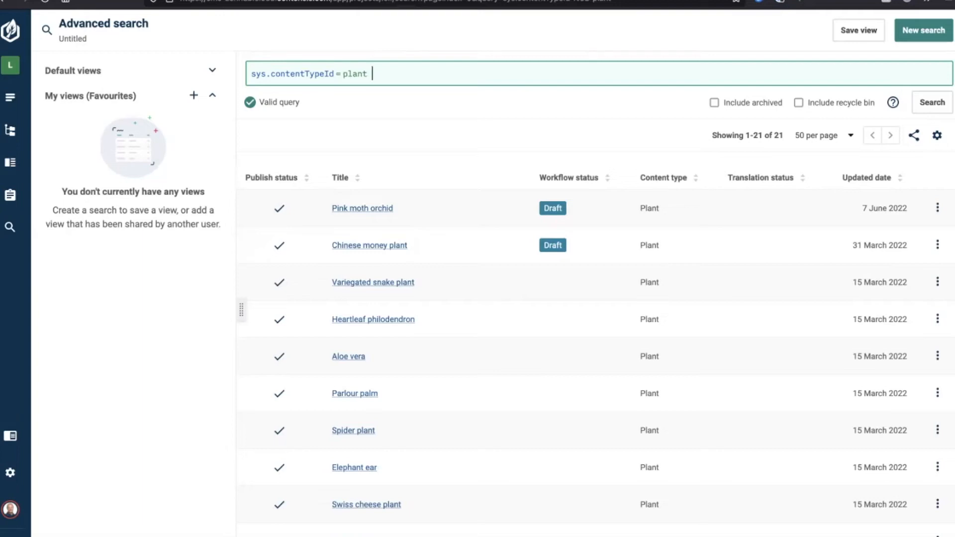
Step: Extend the query with "and latinName is empty" and run the search
type("and")
type("l")
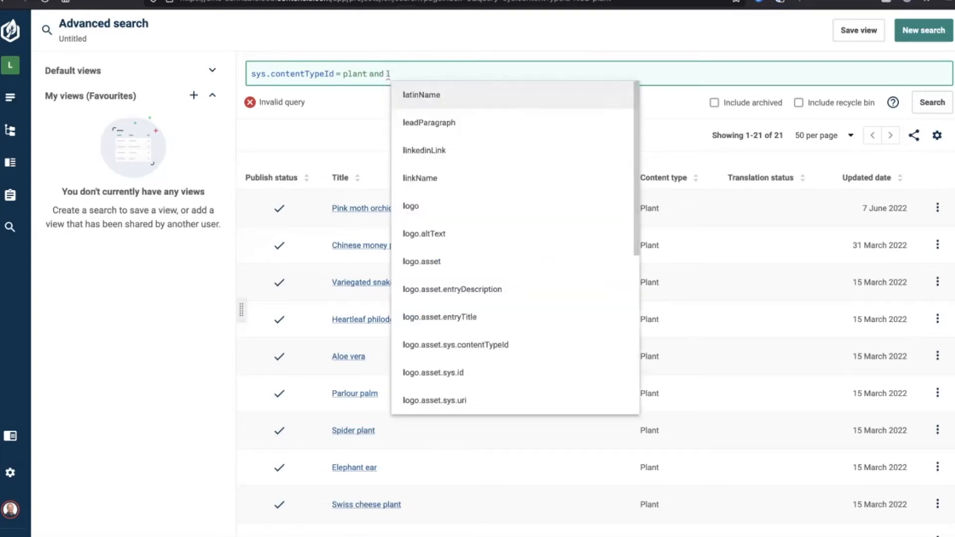
key("Return")
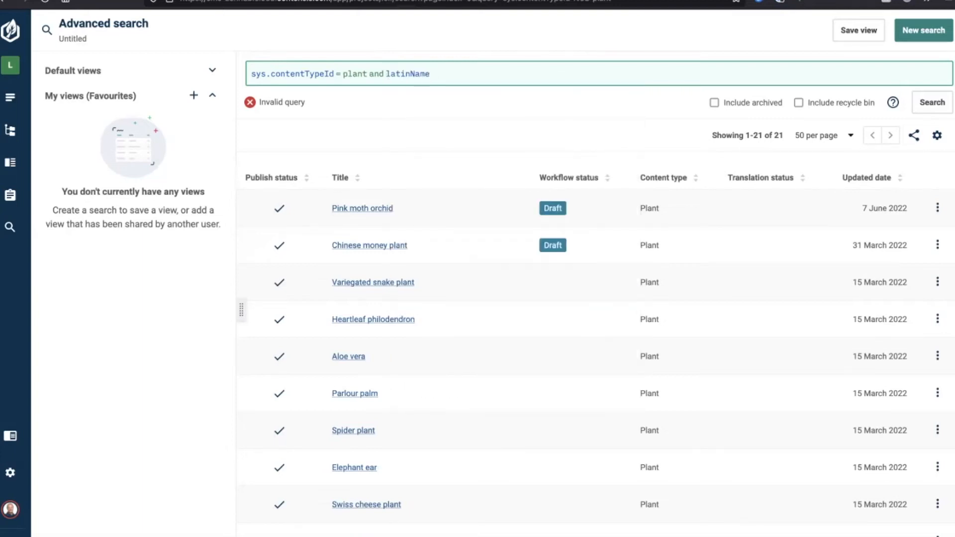
type("is em")
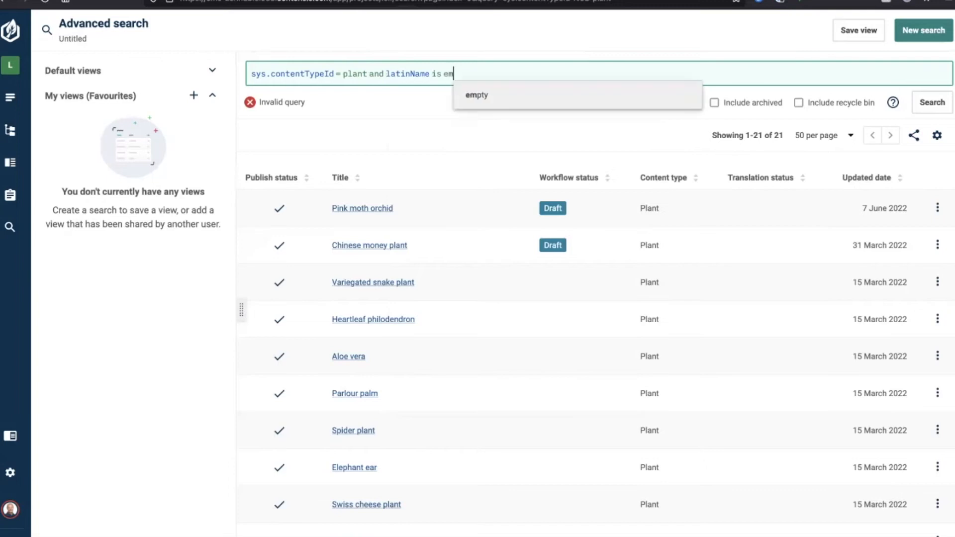
type("pty")
key("Escape")
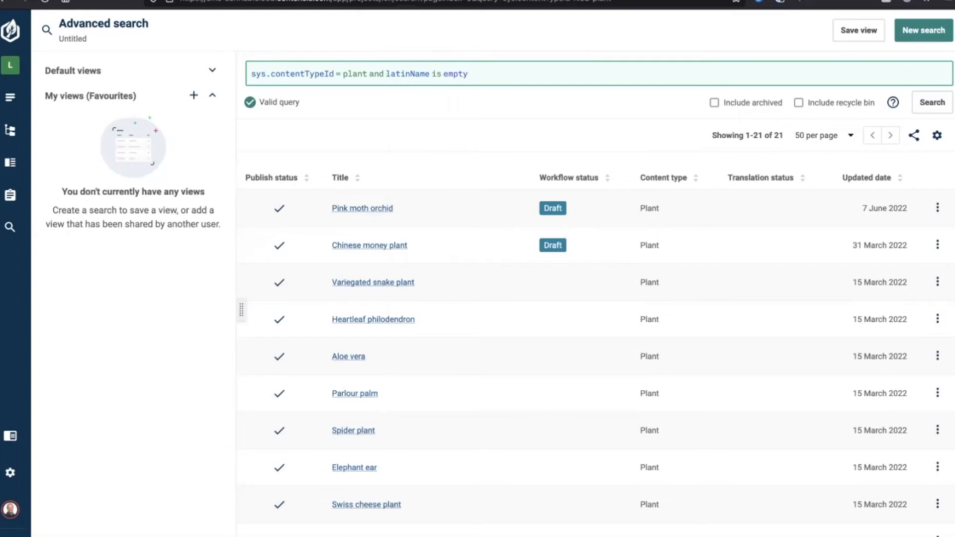
key("Return")
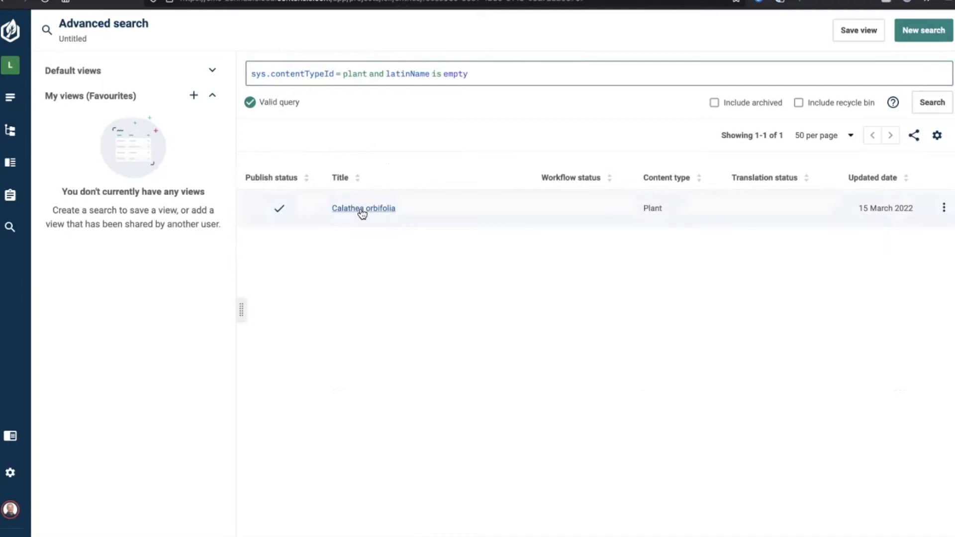
Step: Set the Latin name of the Calathea orbifolia entry to "Test", save it and return to the search
left_click(361, 210)
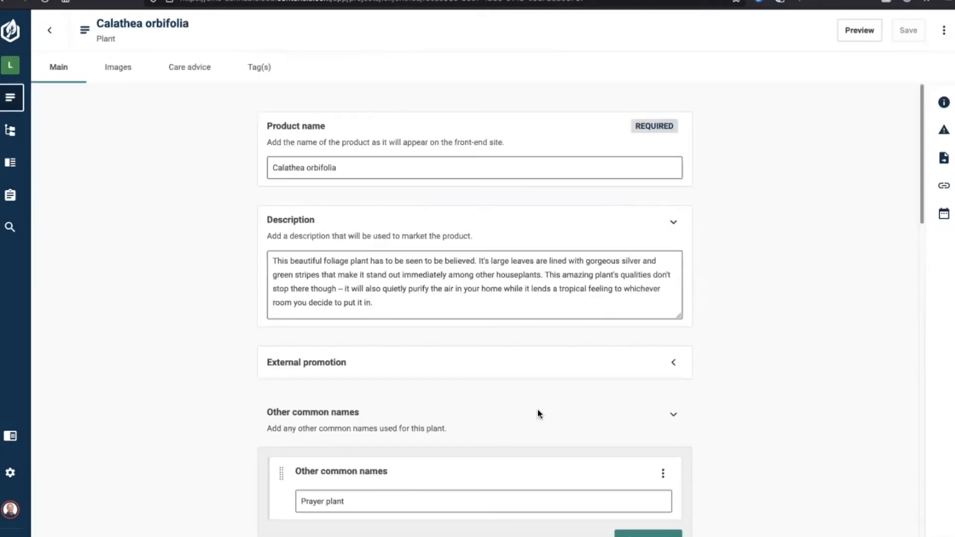
scroll(539, 413, "down", 7)
left_click(308, 303)
left_click(326, 299)
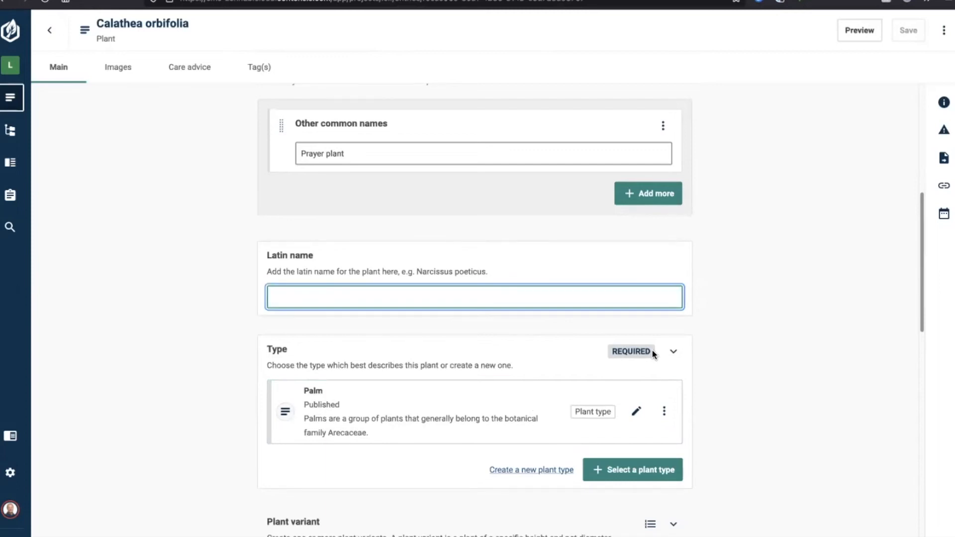
type("test")
key("BackSpace")
key("BackSpace")
key("BackSpace")
key("BackSpace")
type("Test")
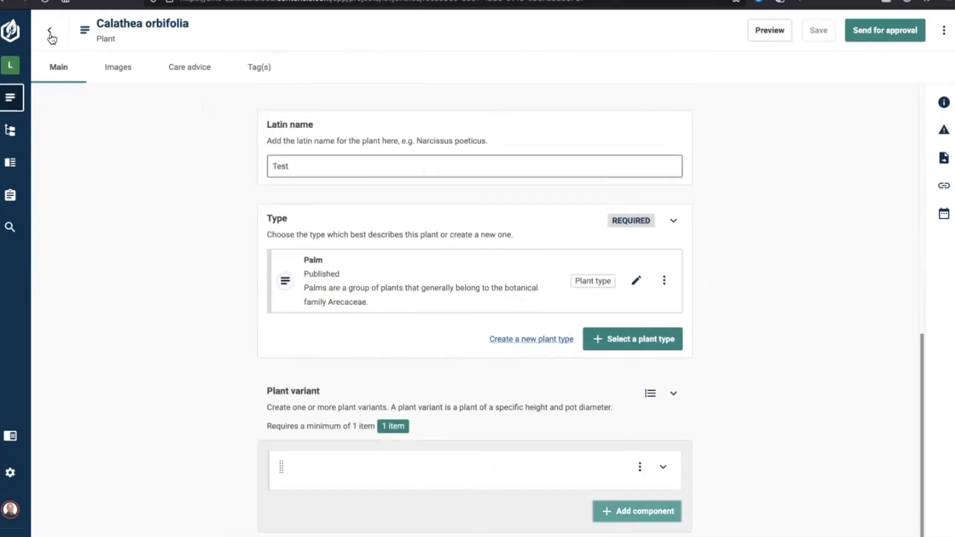
left_click(52, 33)
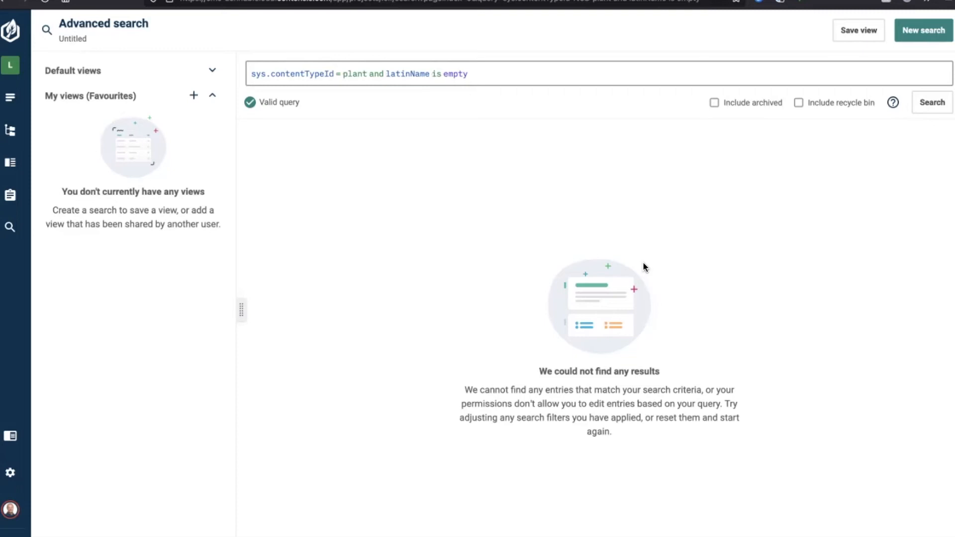
Step: Add the "Modified in the last week by me" view to My views
left_click(195, 98)
left_click(194, 98)
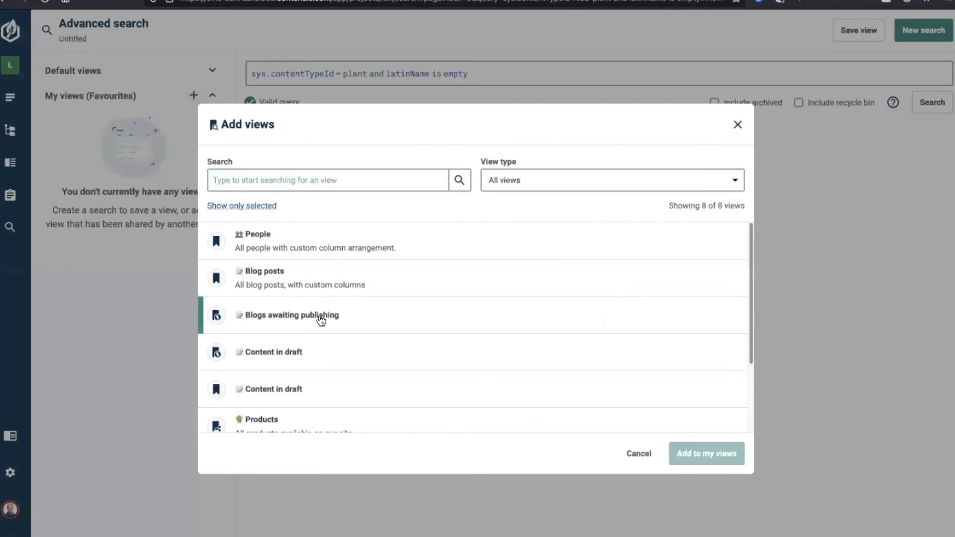
scroll(321, 320, "down", 3)
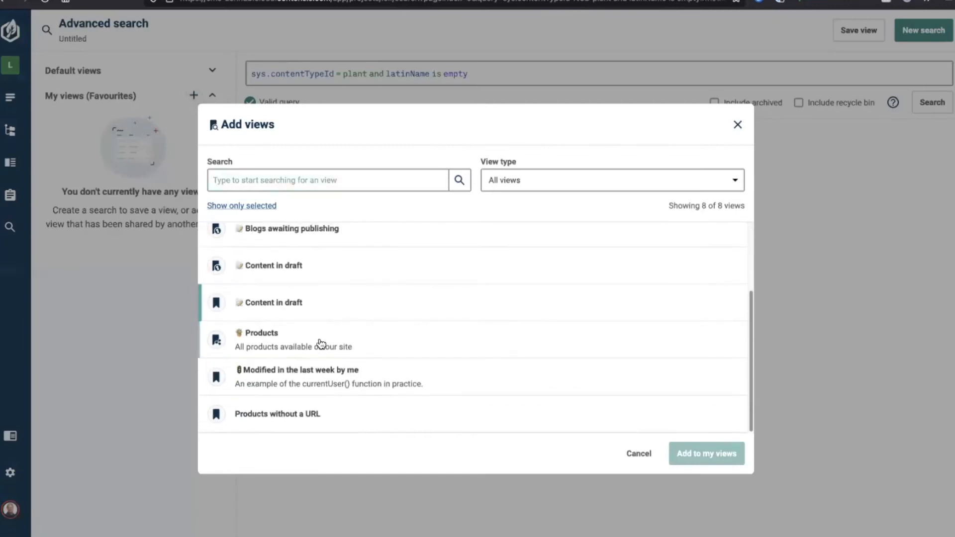
left_click(311, 388)
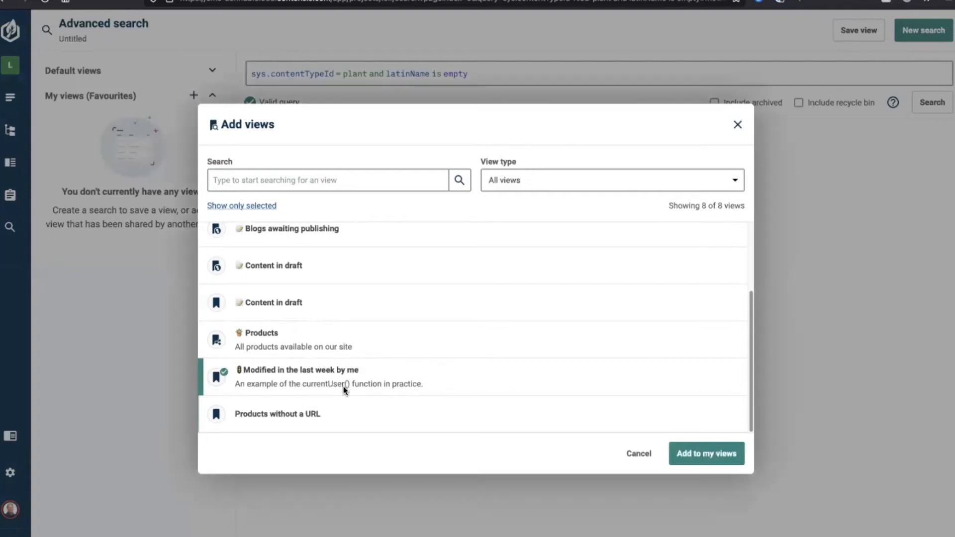
left_click(692, 459)
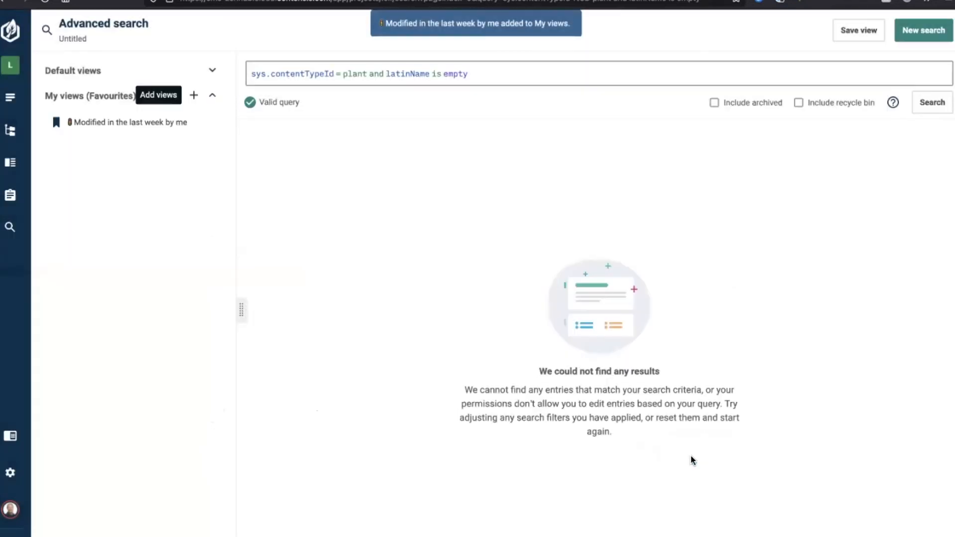
Step: Open the "Modified in the last week by me" view and examine the currentUser() and now() functions in its query
left_click(157, 125)
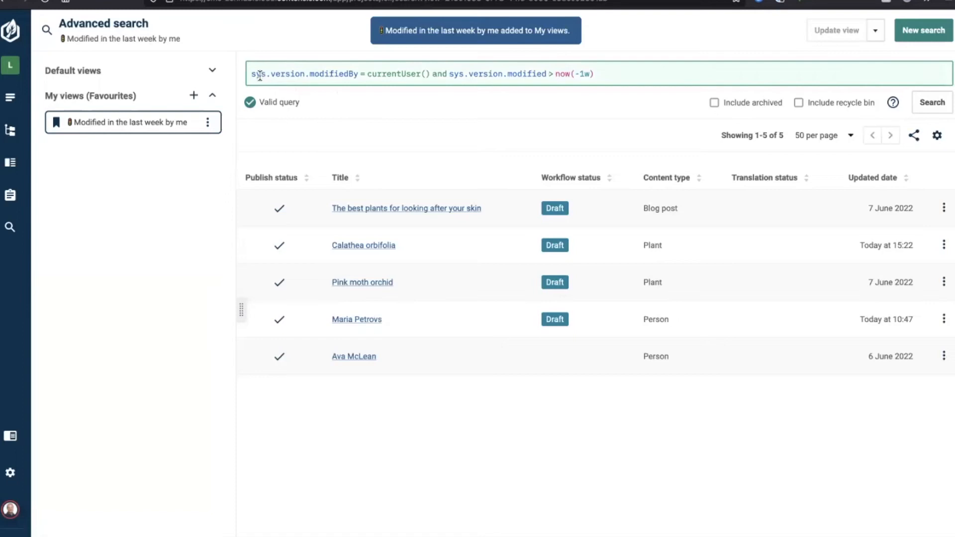
mouse_move(261, 78)
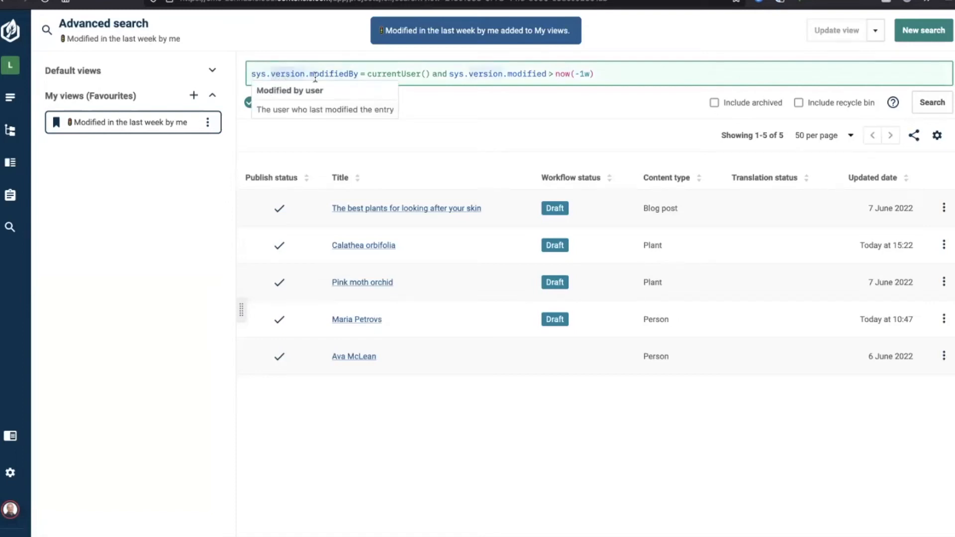
left_click_drag(367, 75, 431, 70)
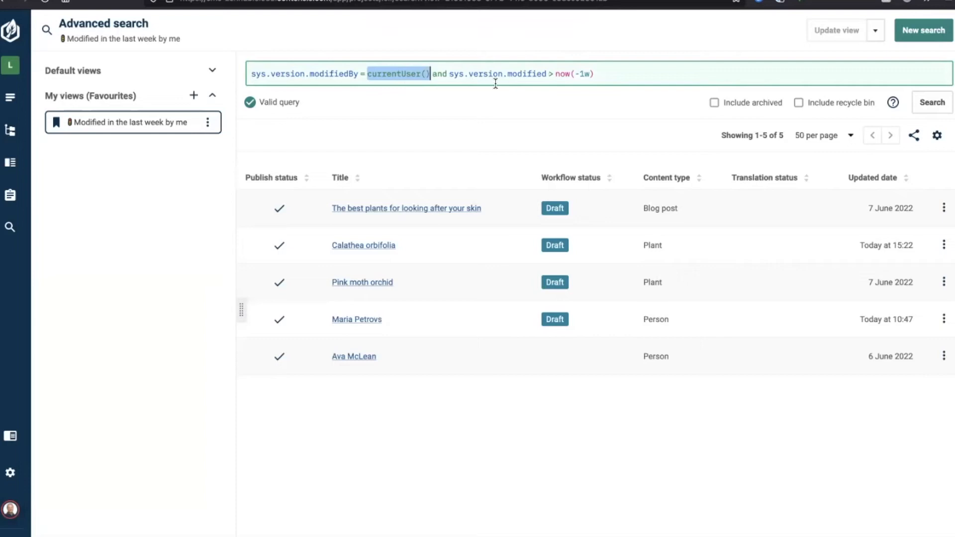
mouse_move(538, 78)
double_click(558, 75)
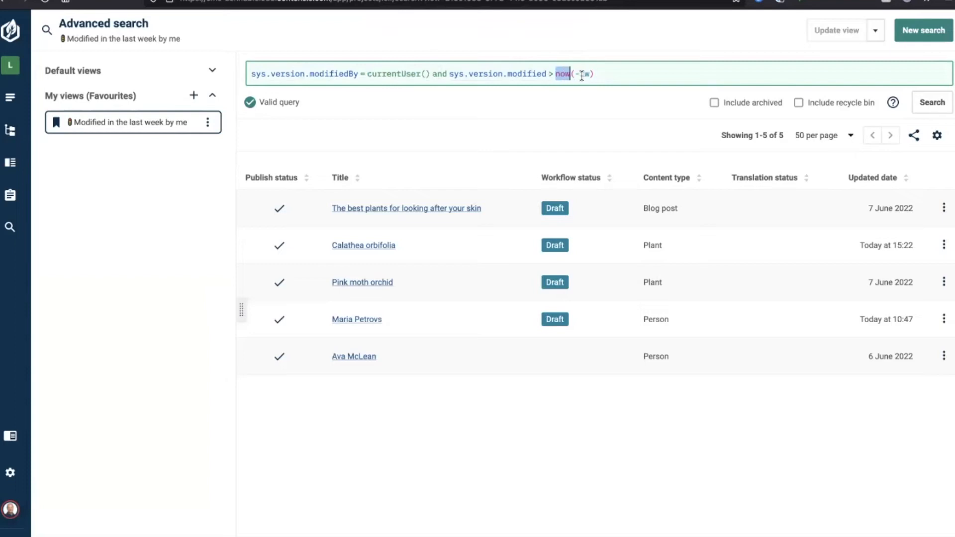
Step: Examine the -1w period inside the query's now() function and rerun the search
left_click(580, 76)
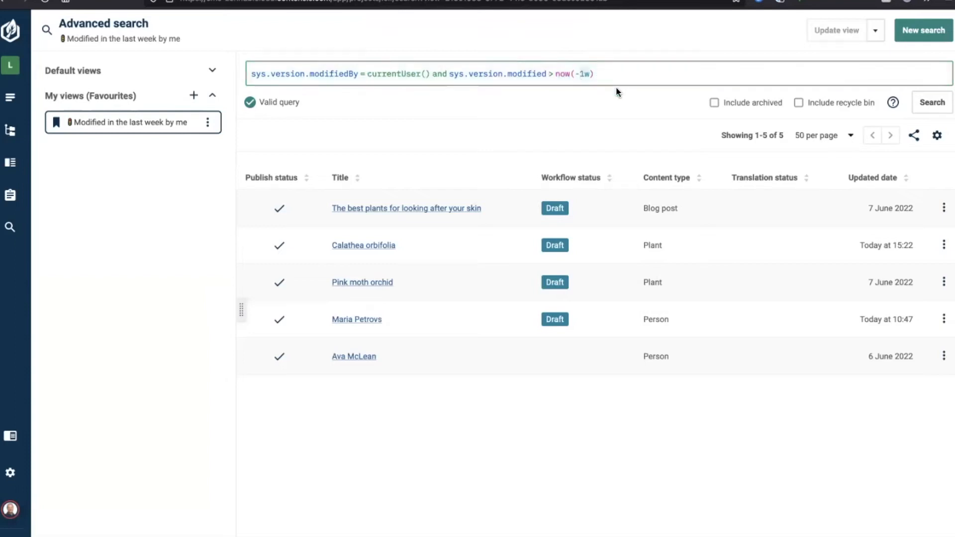
left_click(612, 77)
key("Return")
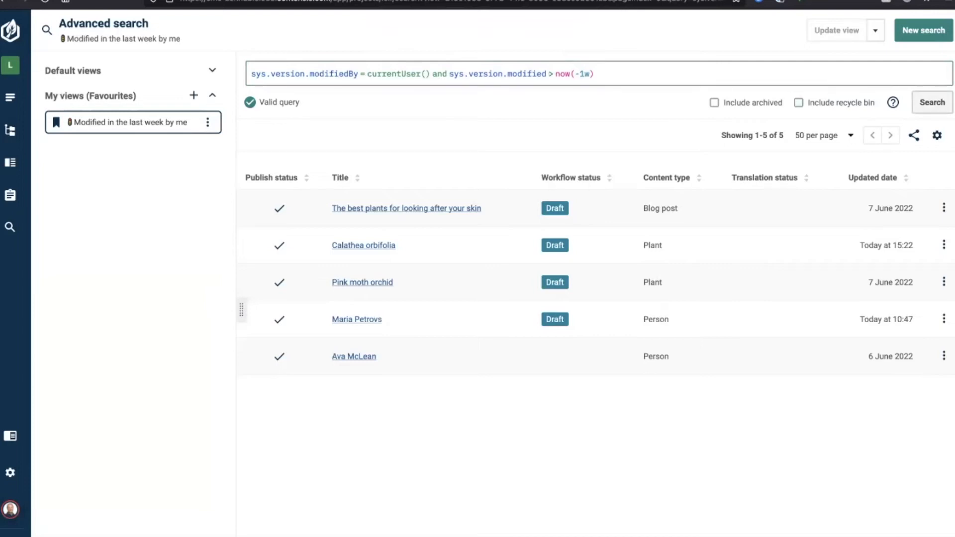
left_click(732, 71)
key("BackSpace")
type(")")
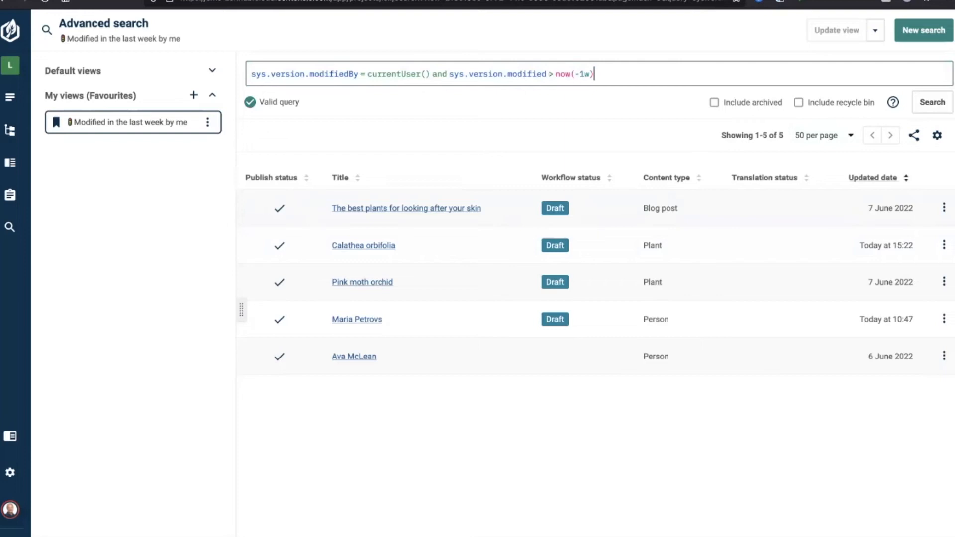
Step: Sort the results by updated date in descending order, examine the added order by clause and update the saved view
left_click(873, 177)
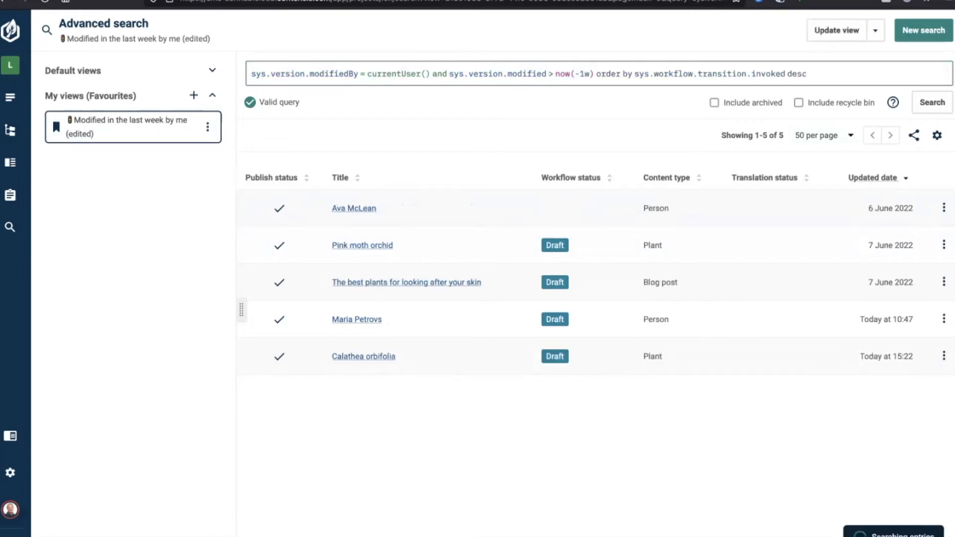
left_click(873, 177)
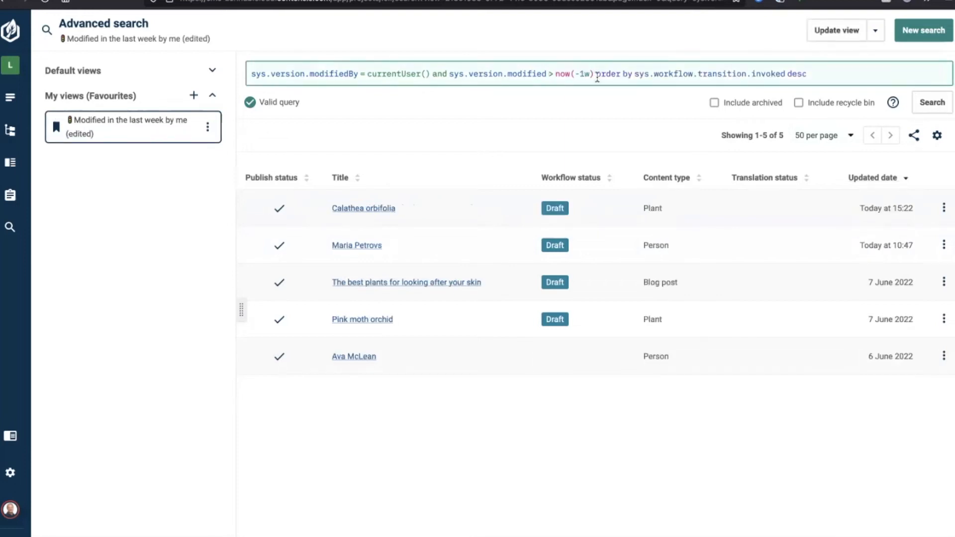
left_click_drag(596, 74, 627, 74)
mouse_move(706, 77)
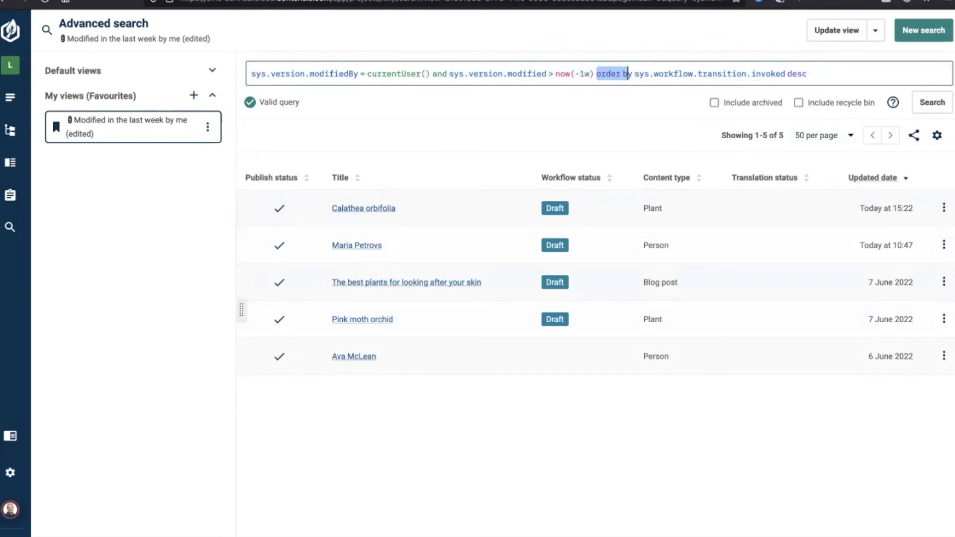
left_click(825, 76)
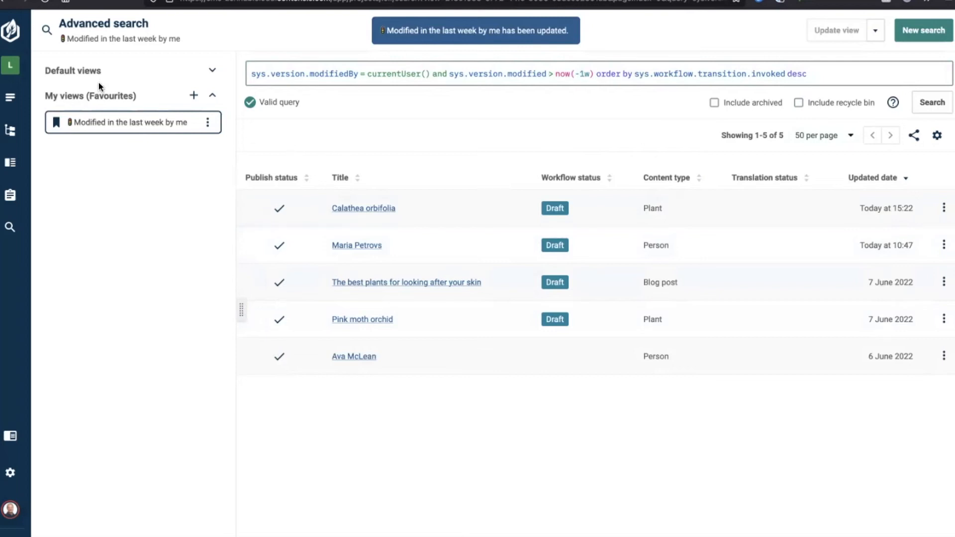
Step: Open the default view "Blogs awaiting publishing" and return to the "Modified in the last week by me" view
left_click(214, 70)
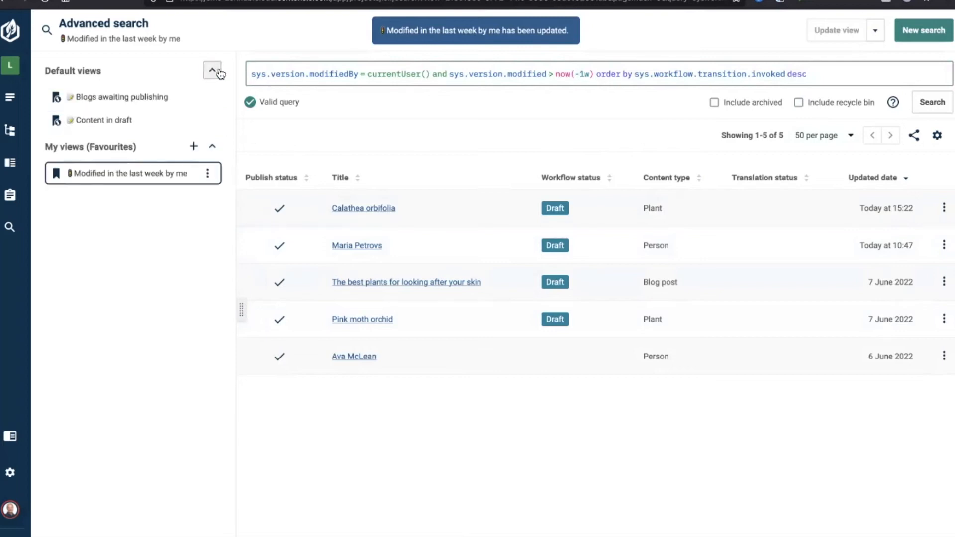
left_click(128, 99)
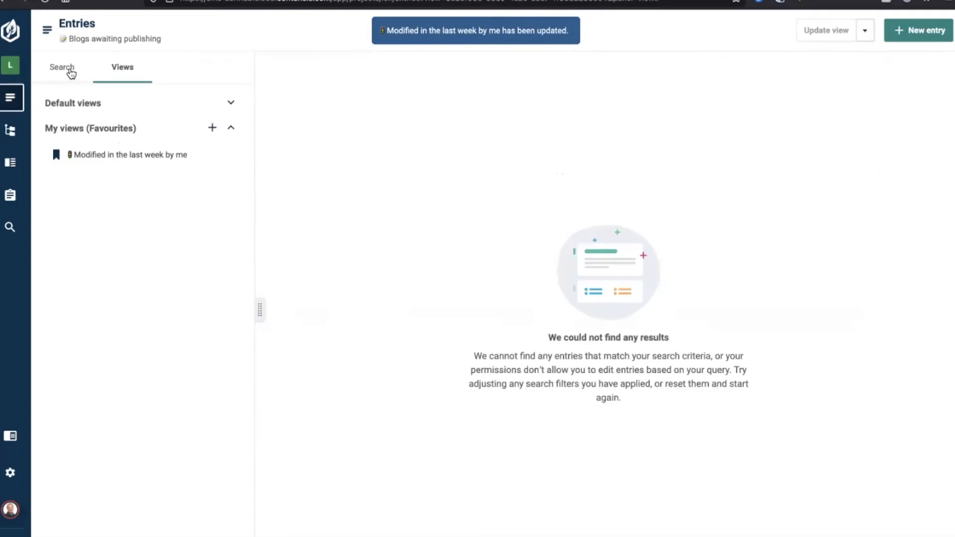
left_click(111, 157)
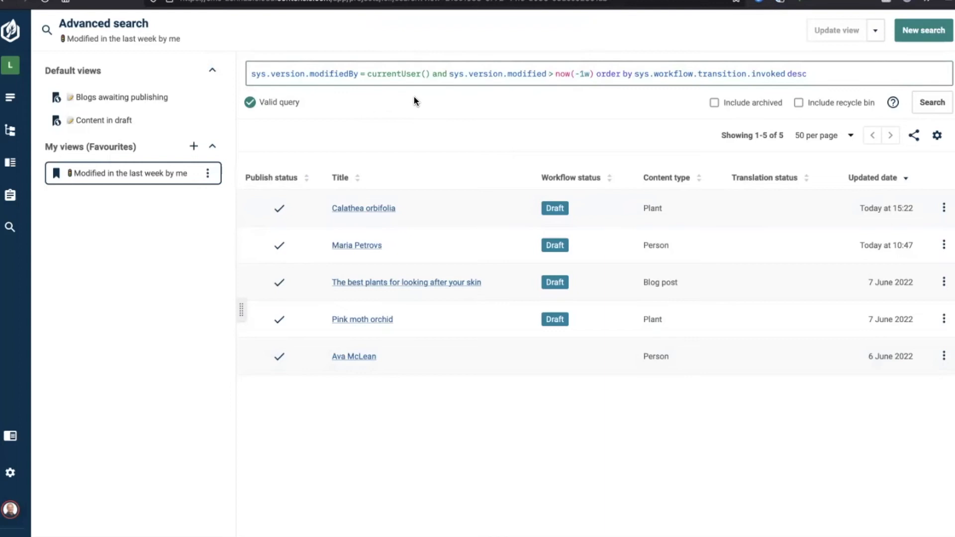
Step: Change the query's first field from modifiedBy to sys.version.publishedBy
left_click_drag(312, 74, 343, 75)
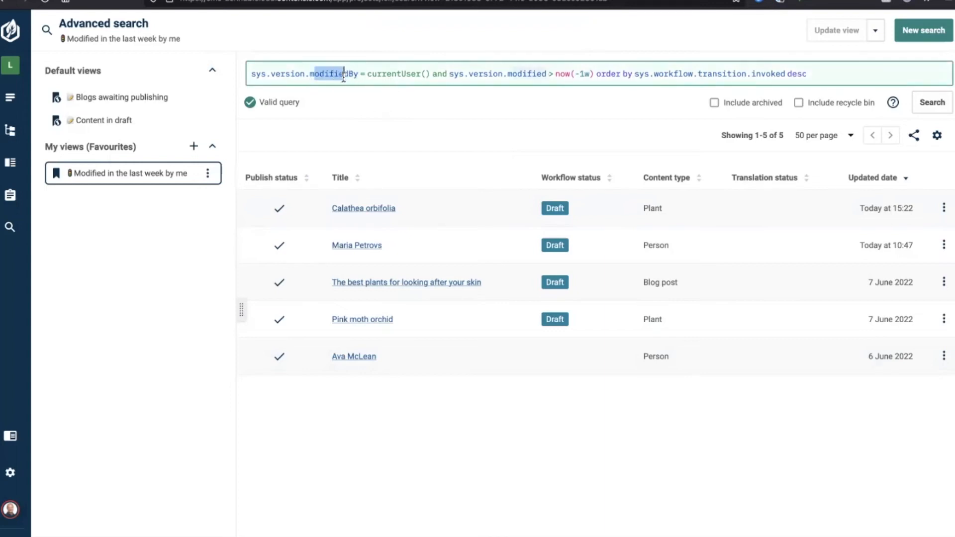
key("Right")
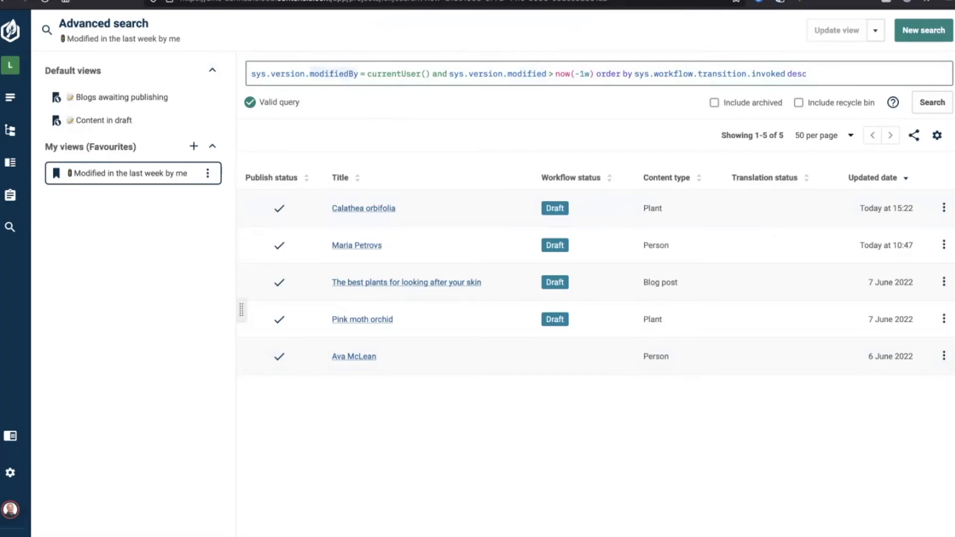
key("BackSpace")
key("BackSpace")
key("BackSpace")
key("BackSpace")
key("BackSpace")
key("BackSpace")
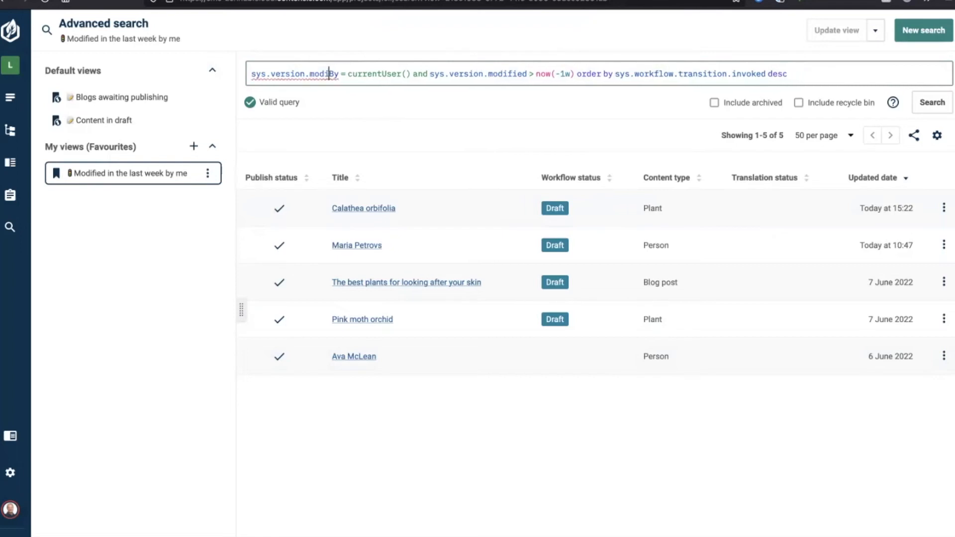
key("BackSpace")
type("published")
Step: Set the now() period to -1y, remove the order by clause and run the search
left_click(588, 75)
key("Delete")
type("y")
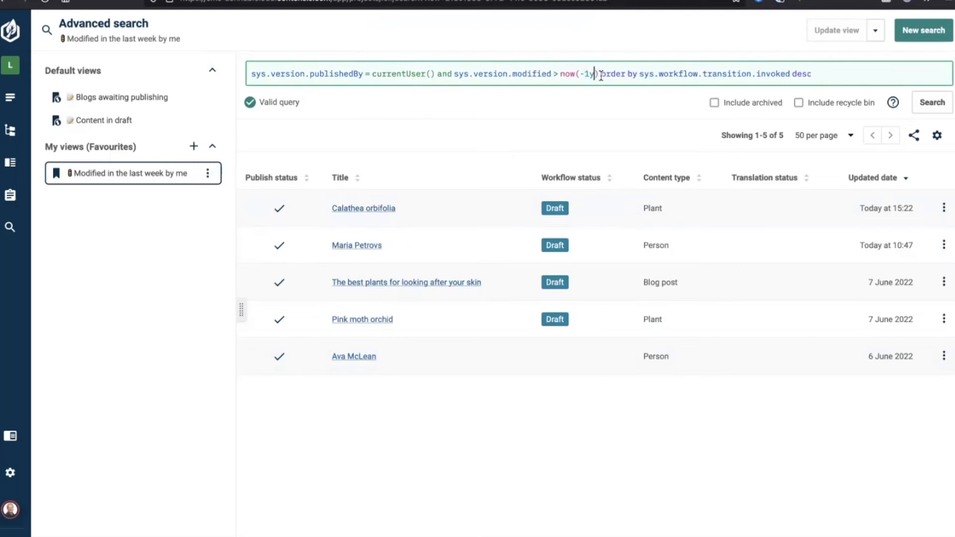
left_click_drag(599, 76, 812, 75)
key("BackSpace")
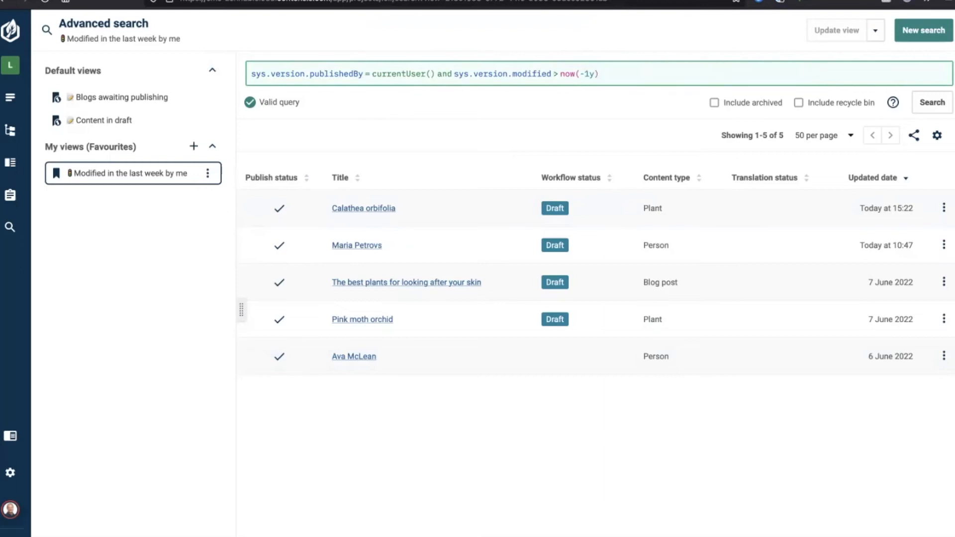
left_click(932, 102)
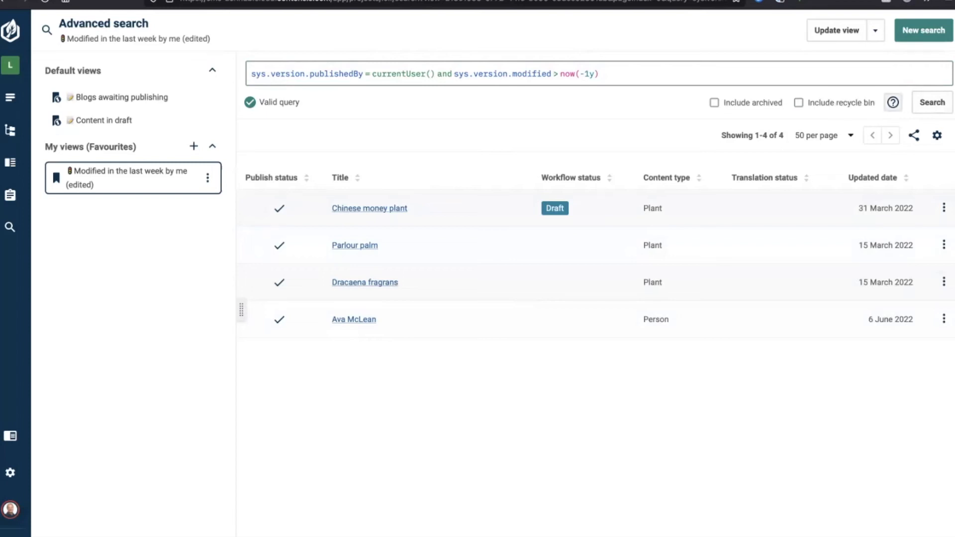
Step: Open the ZenQL help and read through the overview and the keywords page
left_click(893, 102)
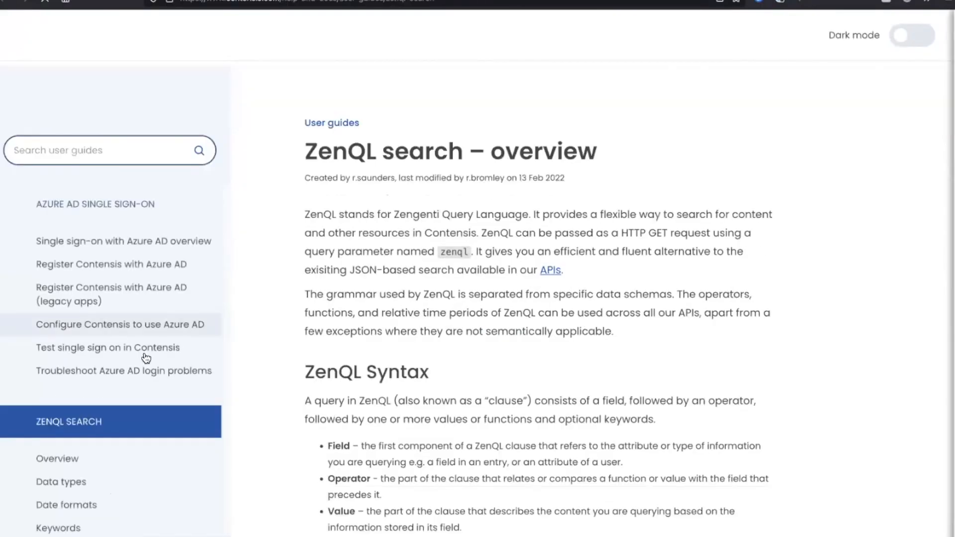
scroll(147, 384, "down", 6)
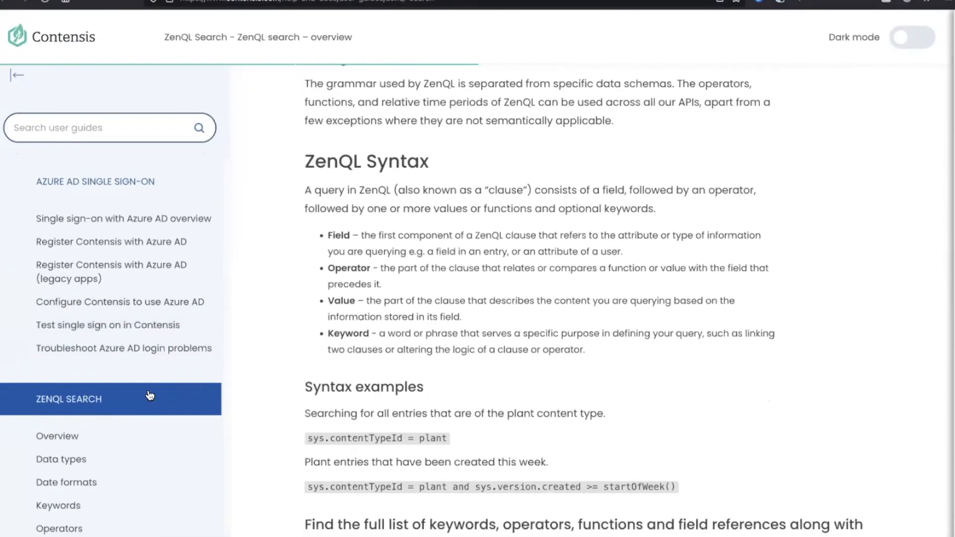
scroll(209, 394, "down", 1)
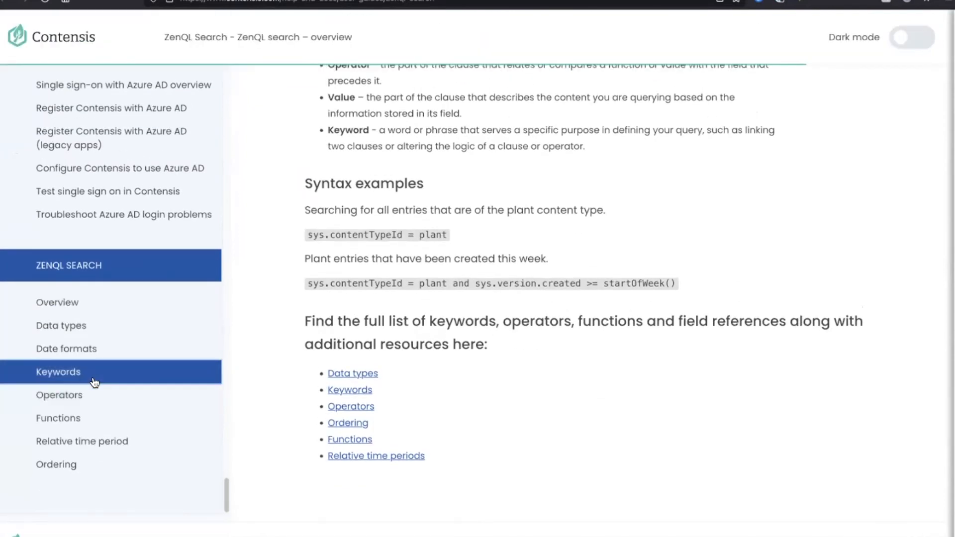
left_click(94, 379)
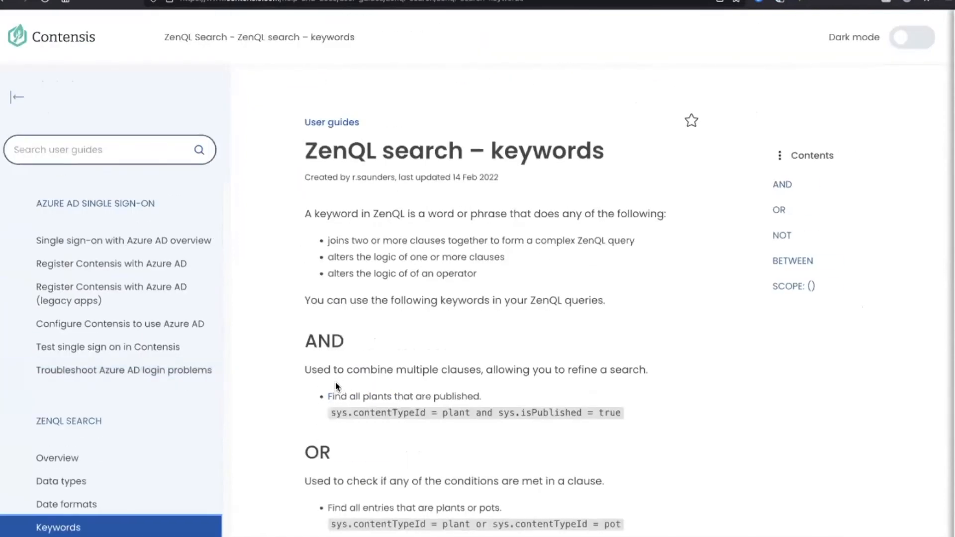
scroll(334, 393, "down", 3)
scroll(334, 407, "down", 4)
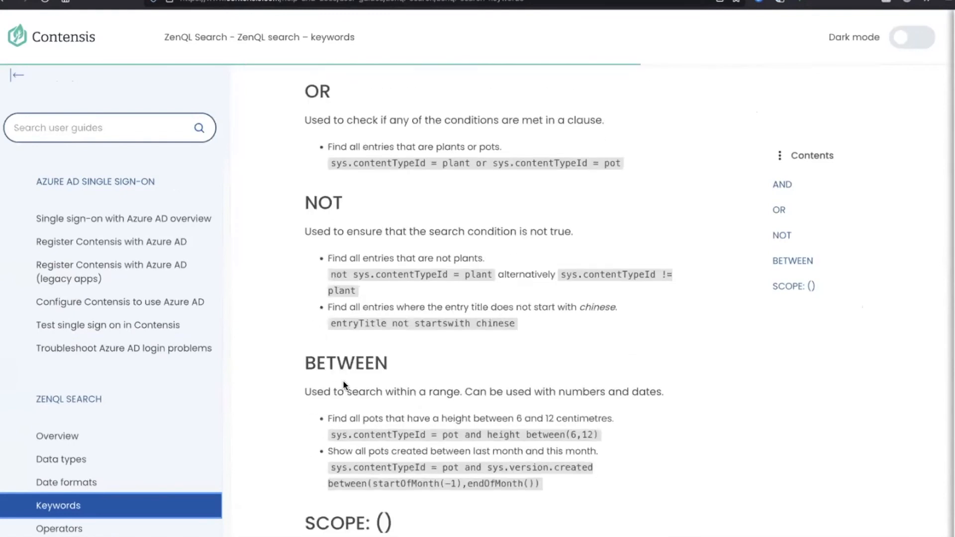
scroll(344, 380, "down", 2)
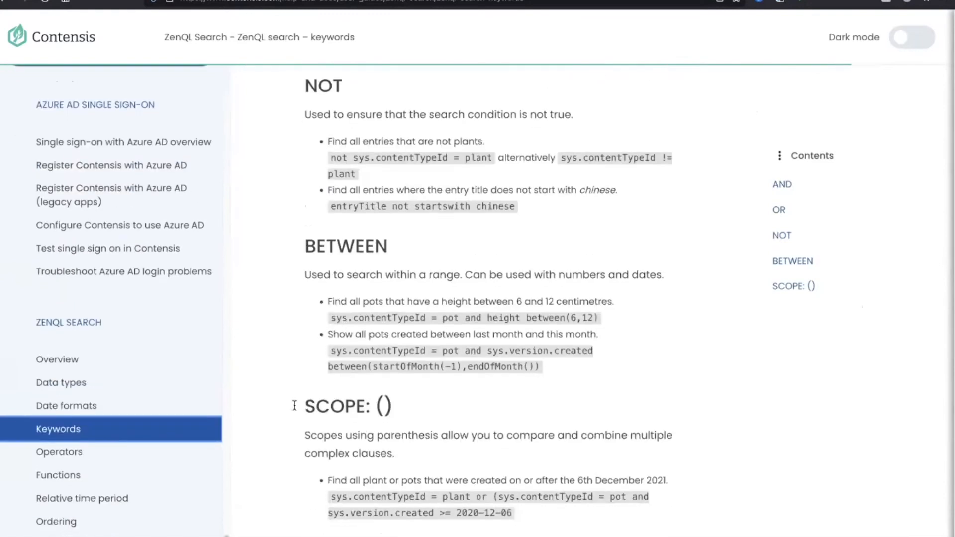
Step: Open the ZenQL operators page and read through the predicate operators and their examples
left_click(102, 452)
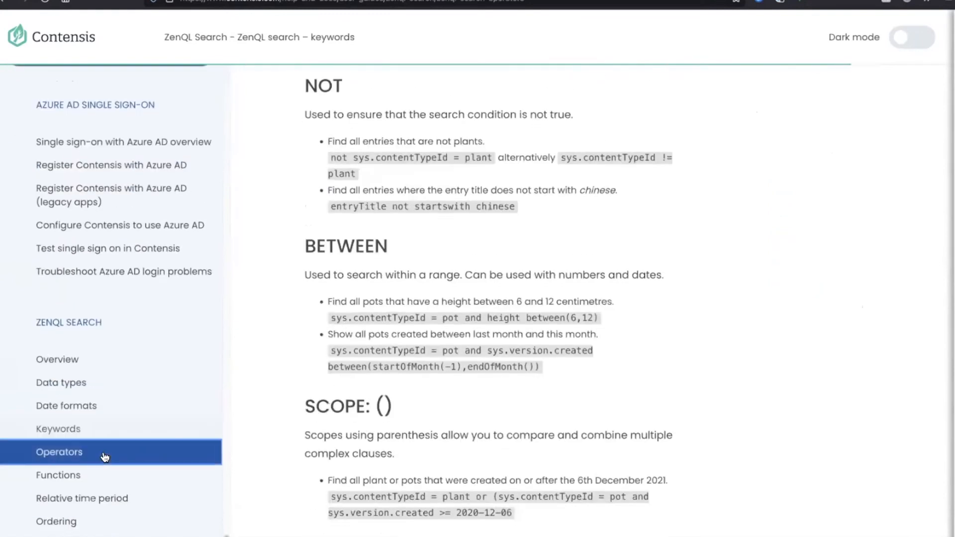
scroll(473, 453, "down", 6)
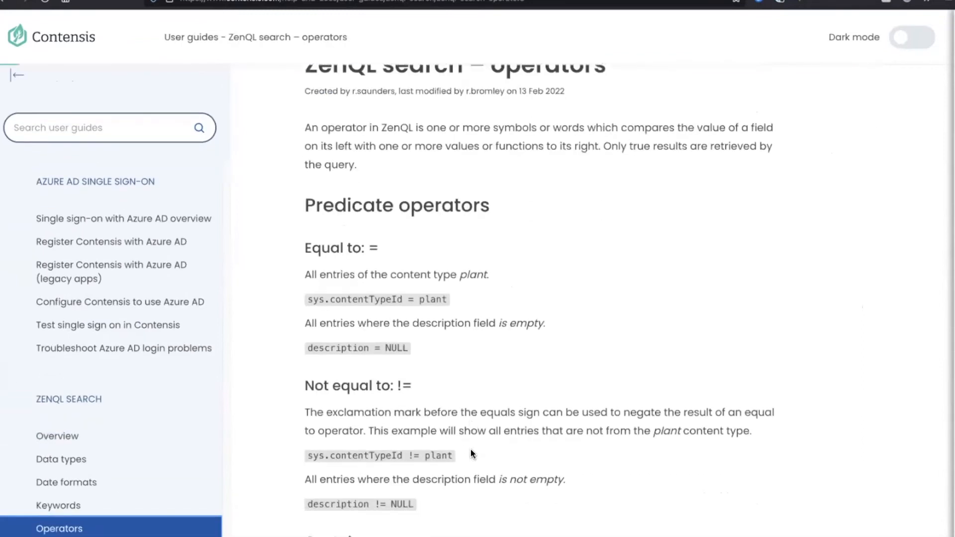
scroll(468, 453, "down", 7)
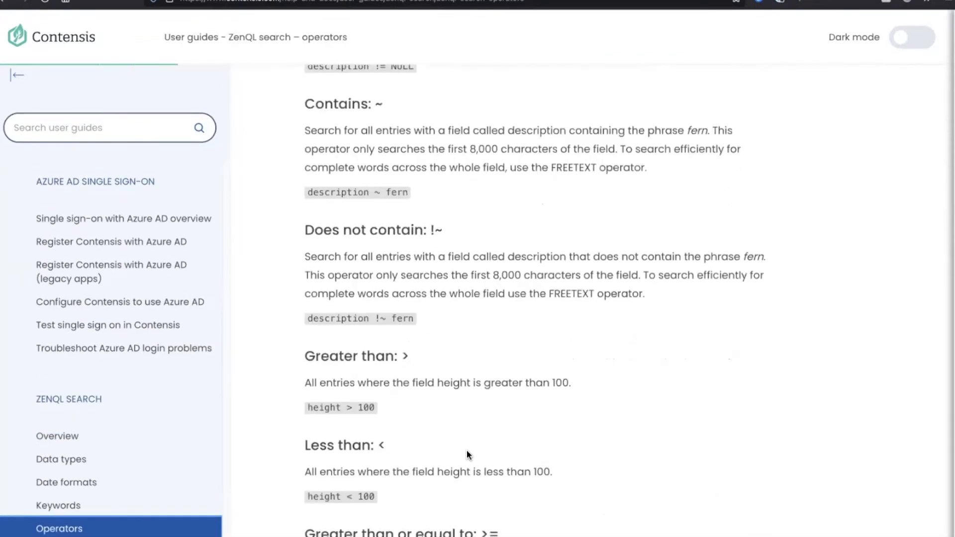
scroll(465, 454, "down", 12)
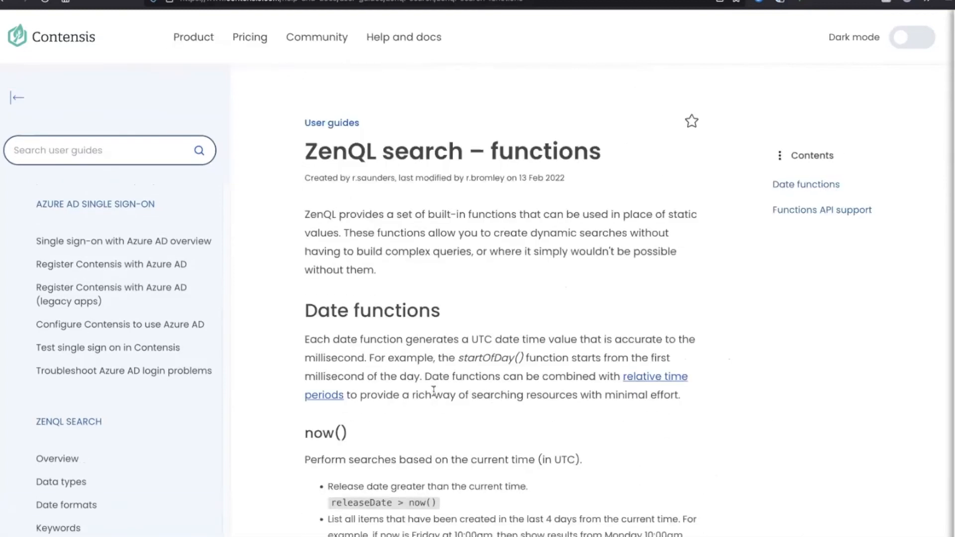
Step: Read through the date functions, relative periods and API support on the ZenQL functions page, and return to the advanced search
scroll(397, 378, "down", 1)
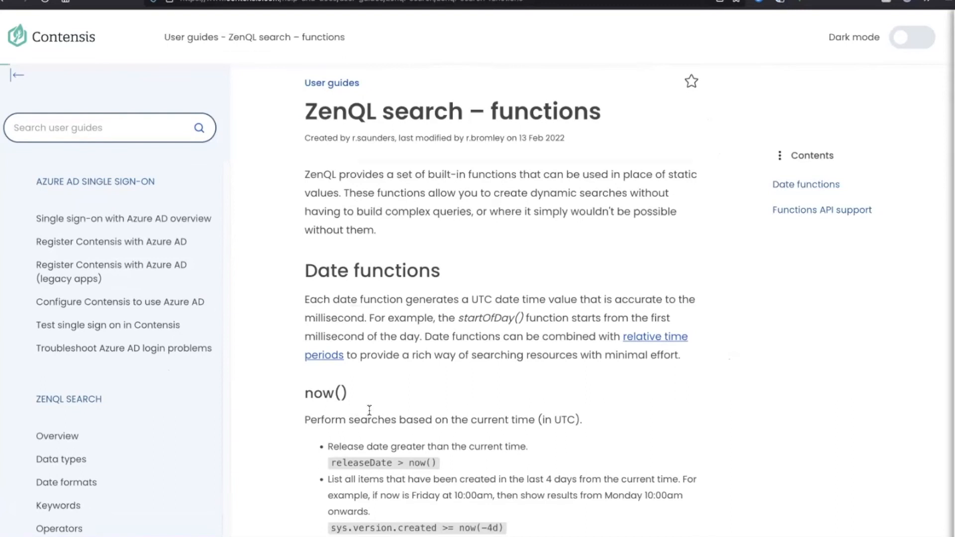
scroll(369, 413, "down", 10)
scroll(369, 413, "down", 15)
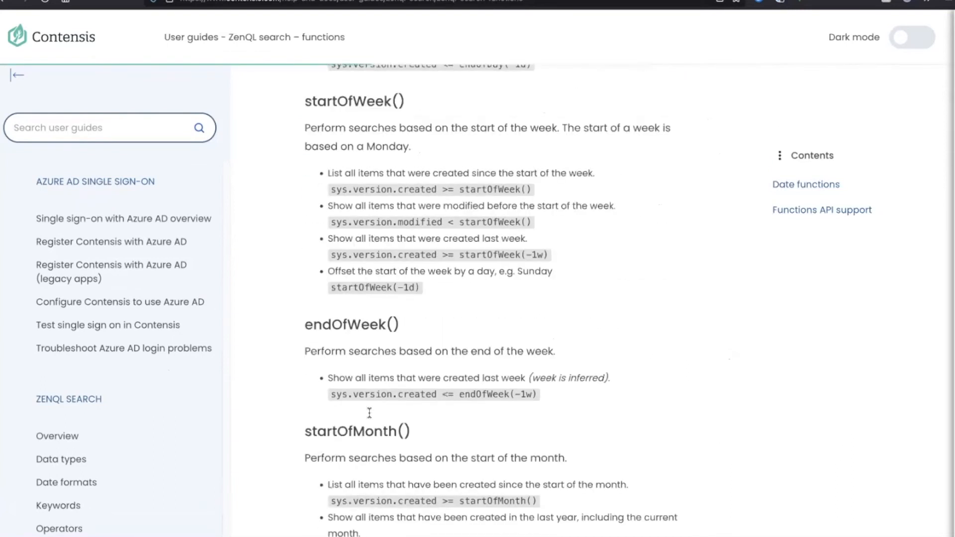
scroll(367, 416, "down", 5)
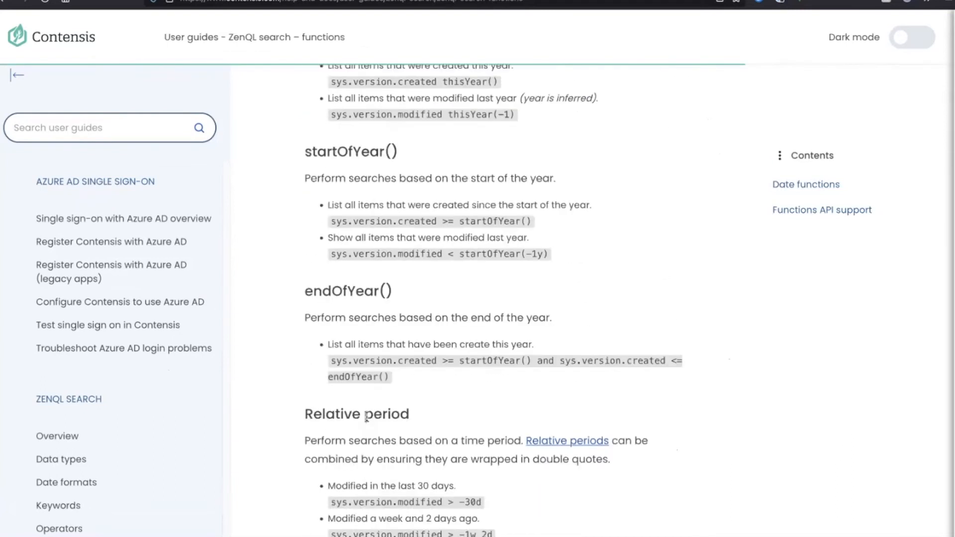
scroll(367, 416, "down", 7)
scroll(361, 195, "up", 1)
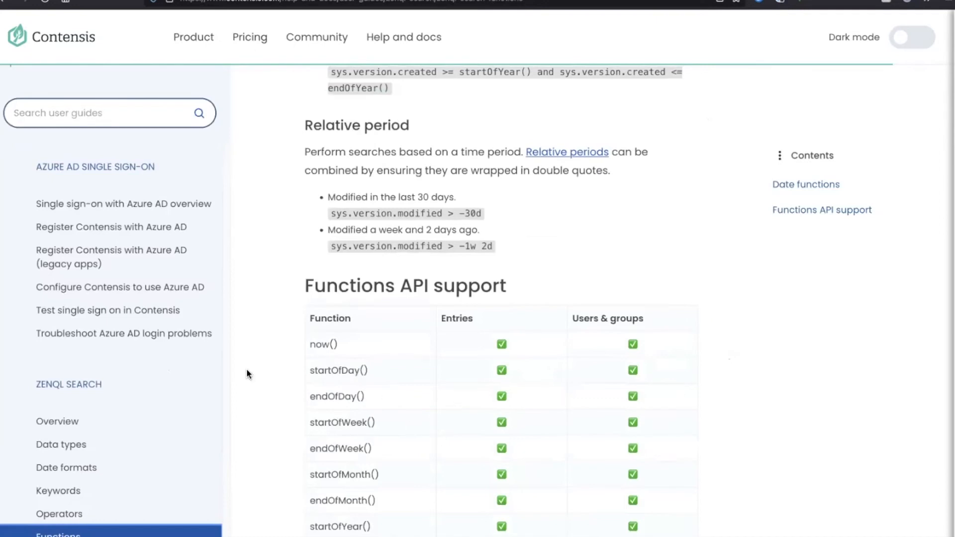
scroll(203, 355, "up", 15)
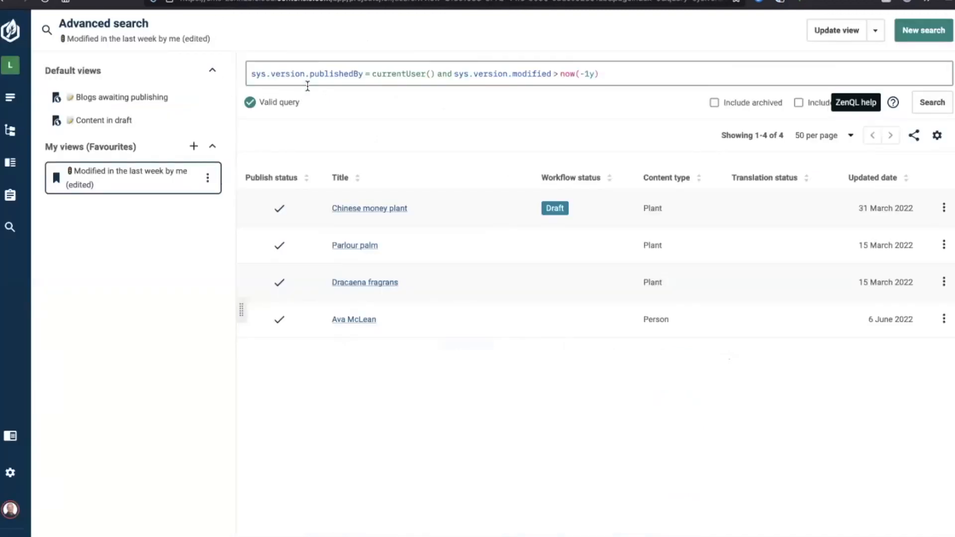
Step: Replace the existing advanced search query with the condition sys.contentTypeId = person
triple_click(310, 74)
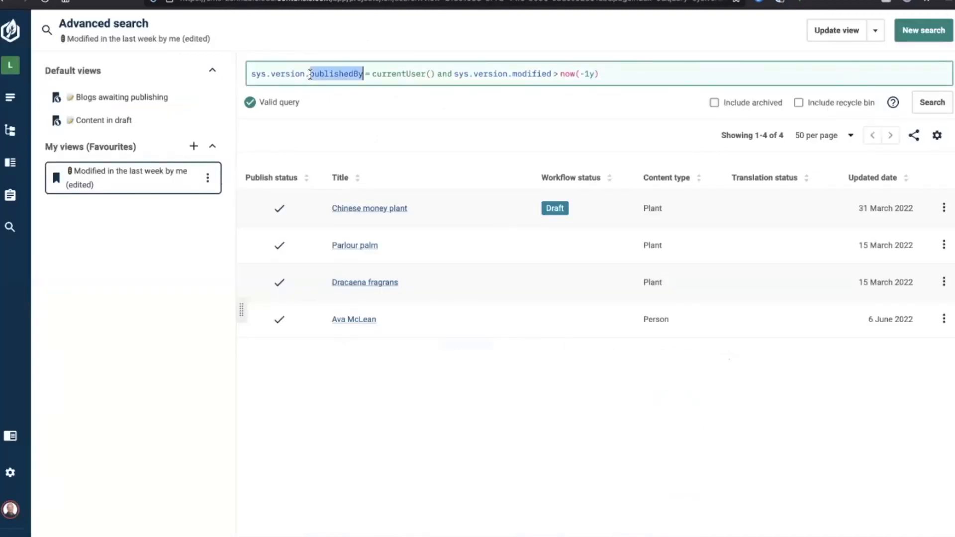
key("BackSpace")
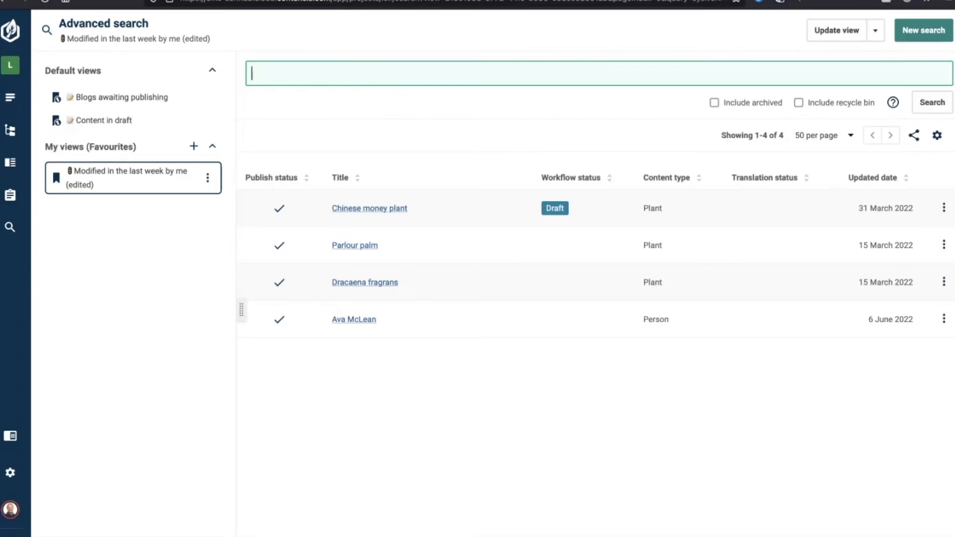
type("sys")
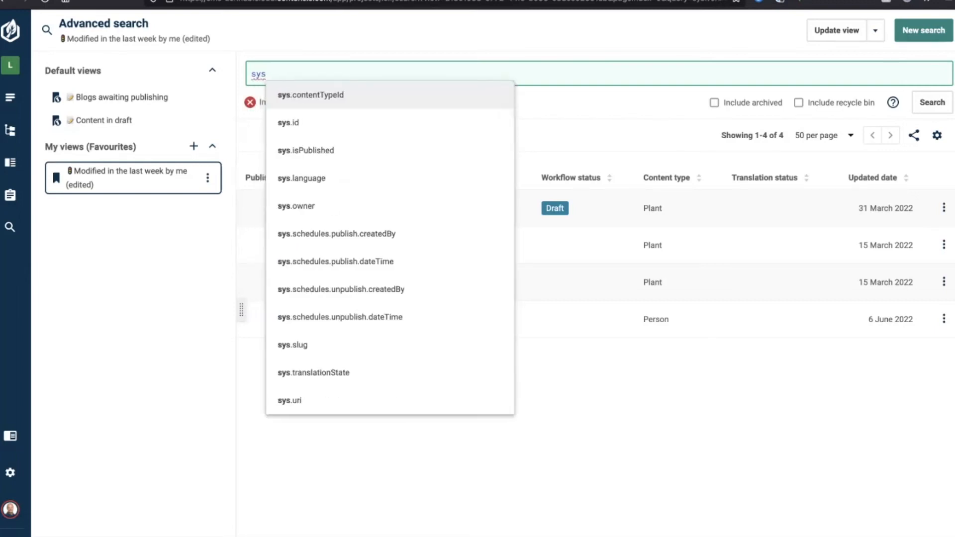
key("Return")
type("= perso")
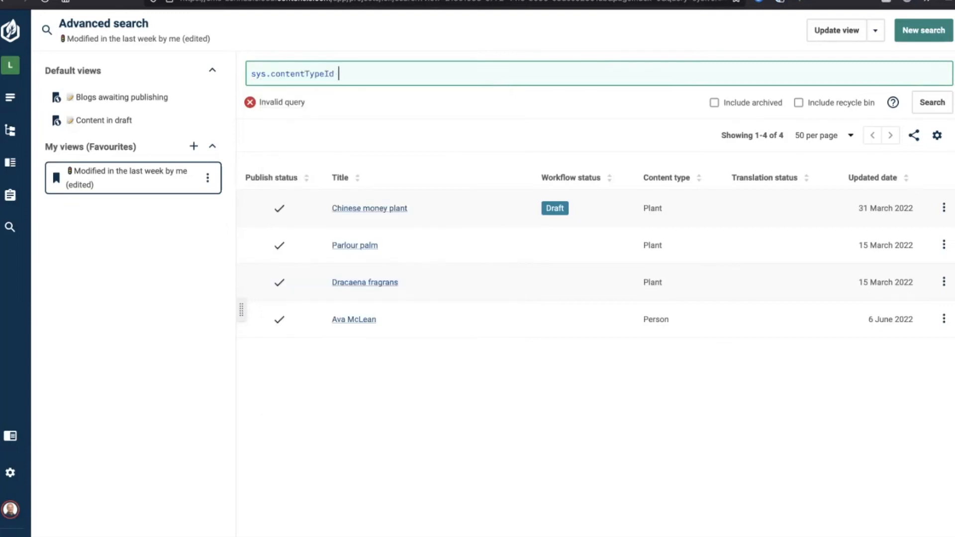
type("n ")
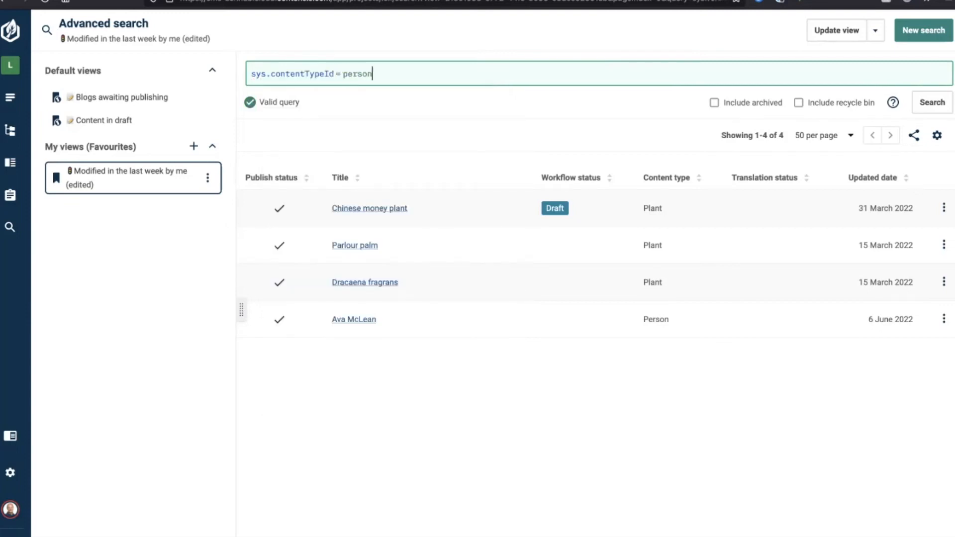
Step: Extend the query with "and photo.altText is empty" and run the search
type("and photo")
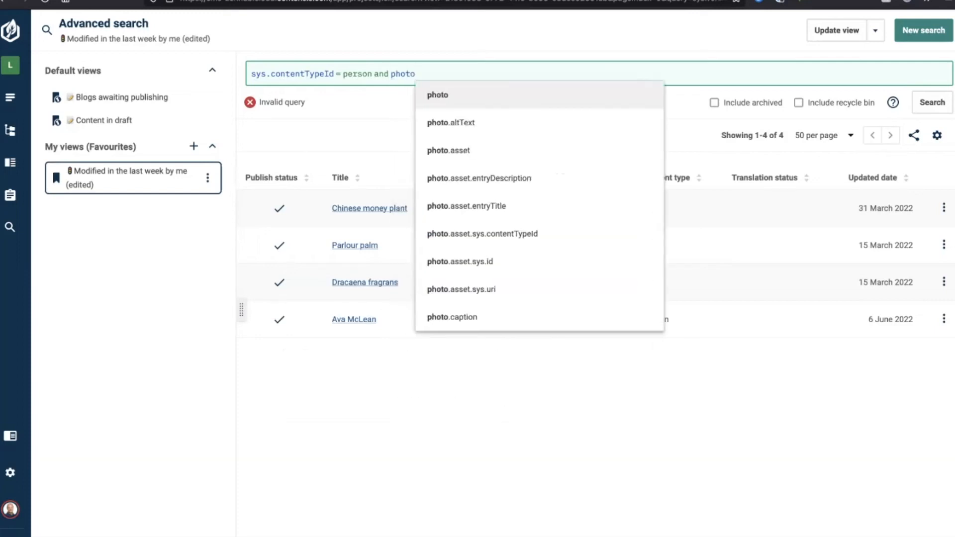
key("Down")
key("Down")
key("Up")
key("Return")
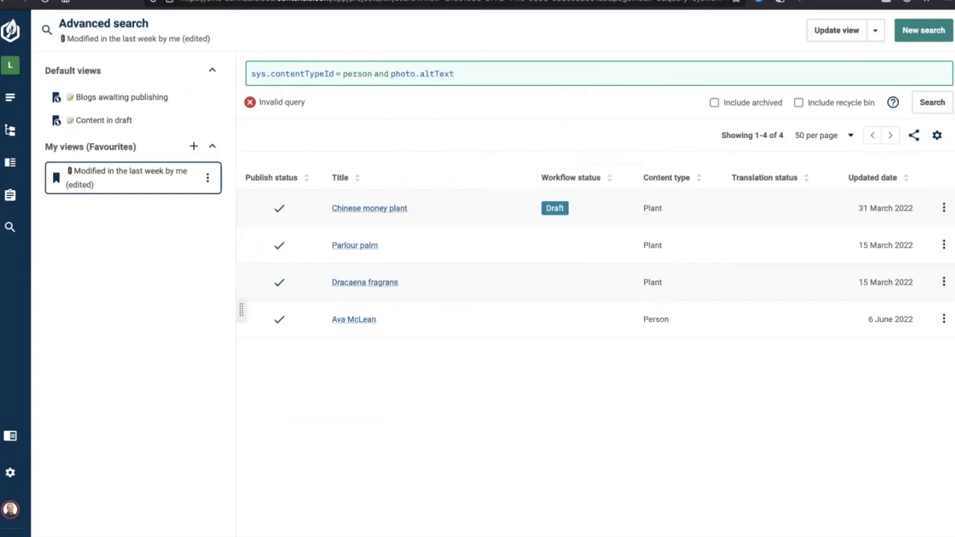
type("is empty")
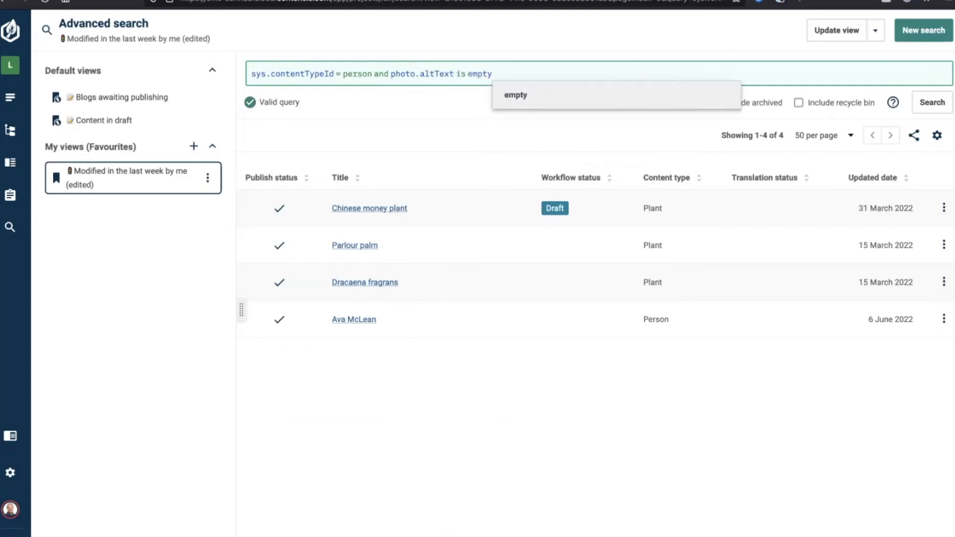
key("Return")
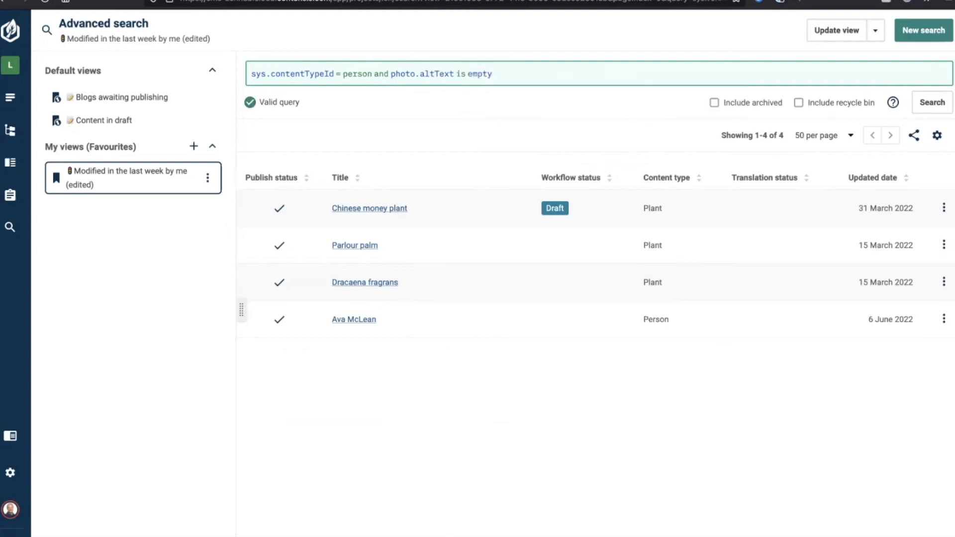
left_click(931, 102)
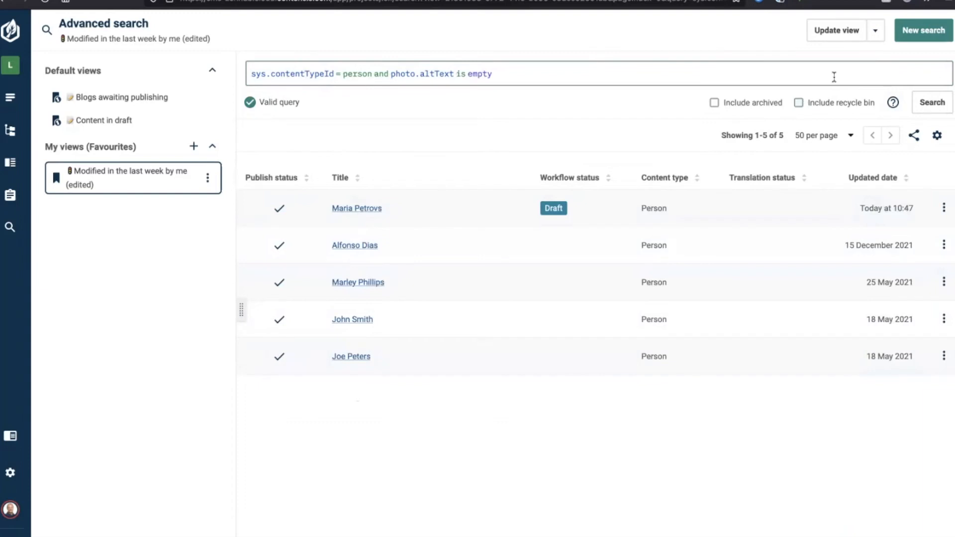
Step: Save the search as a new view named "People without alt text" with an empty description
left_click(875, 30)
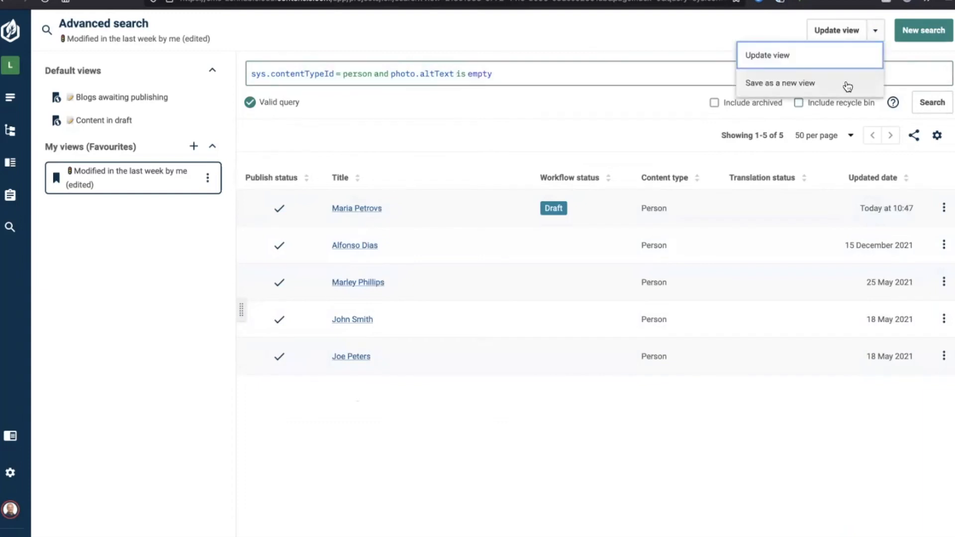
left_click(846, 84)
double_click(468, 240)
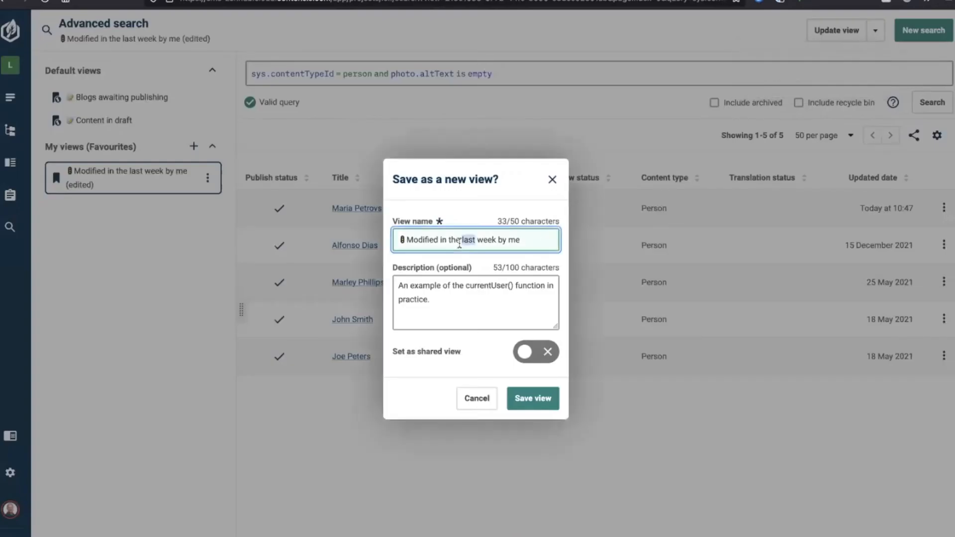
left_click_drag(399, 240, 539, 240)
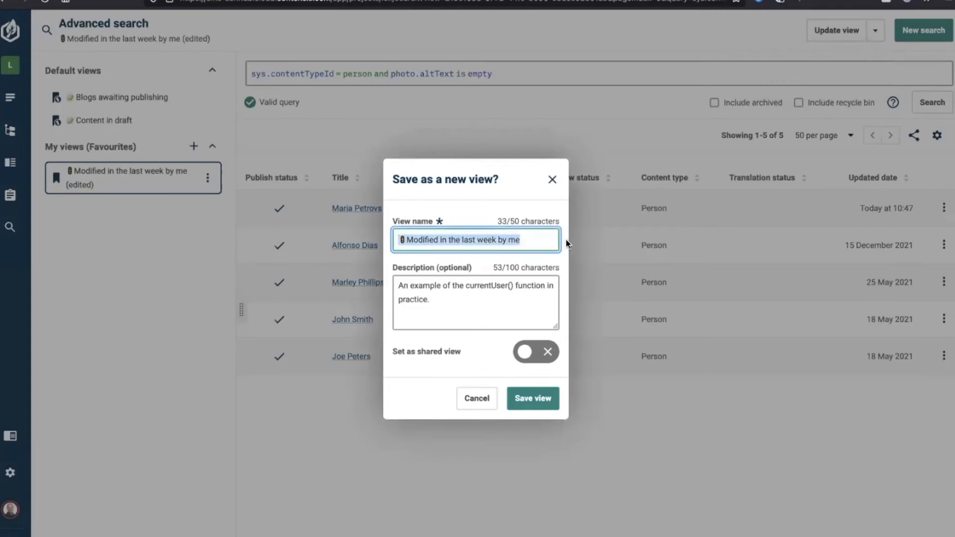
type("People without alt text")
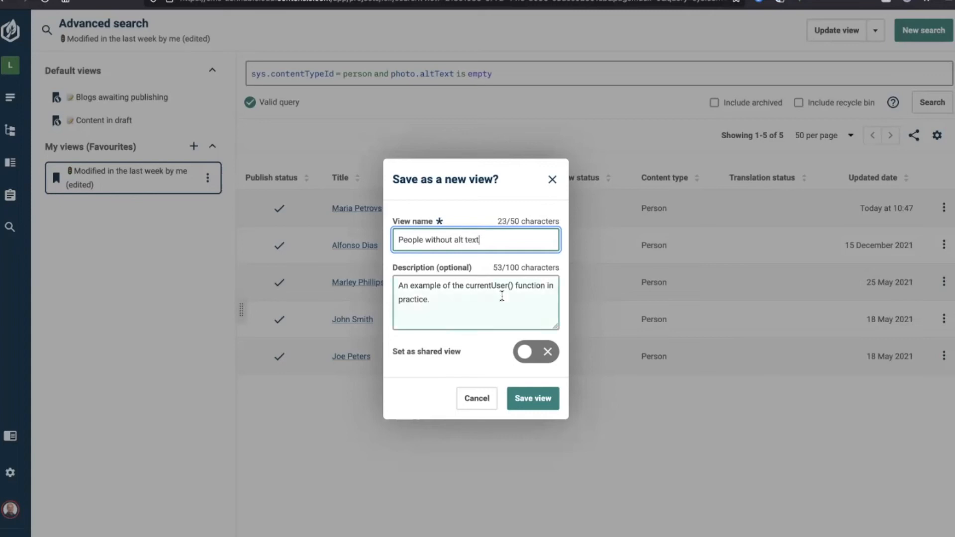
left_click(471, 296)
key("ctrl+a")
key("BackSpace")
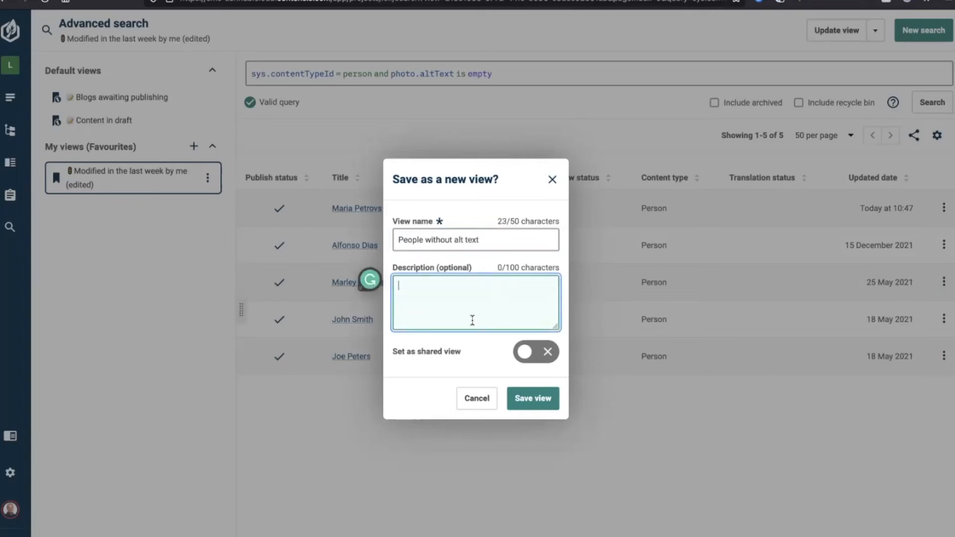
left_click(536, 398)
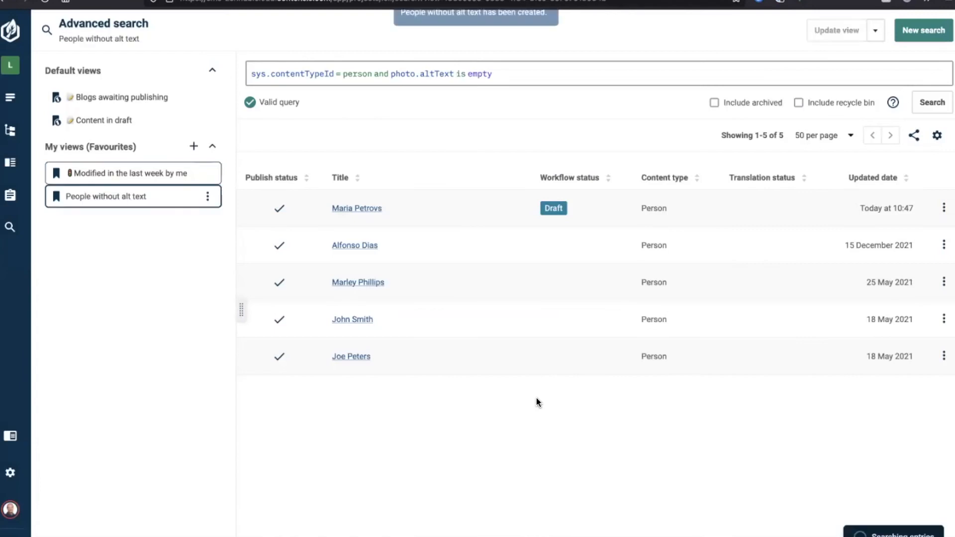
Step: Open the person entry in Draft status to check its photo's alt text, and return to the search results
left_click(359, 209)
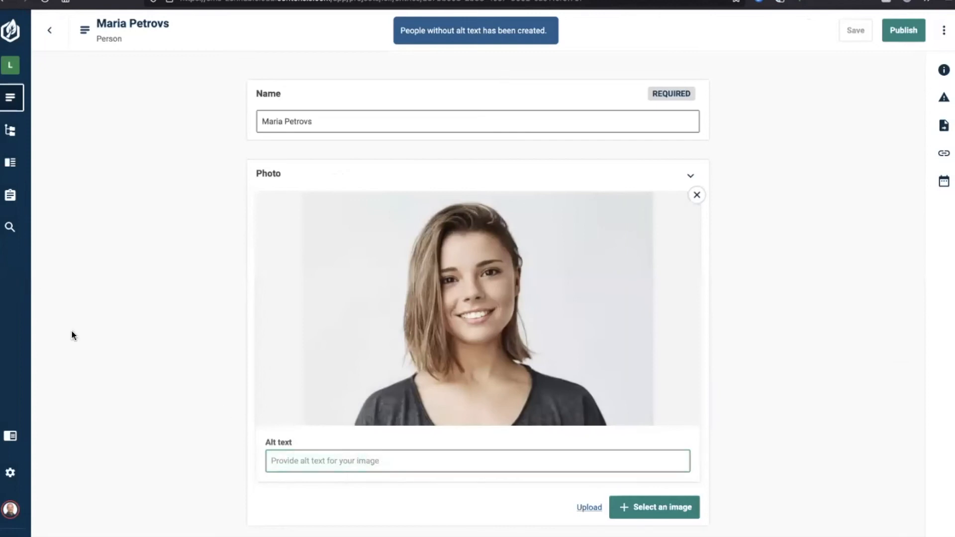
left_click(50, 29)
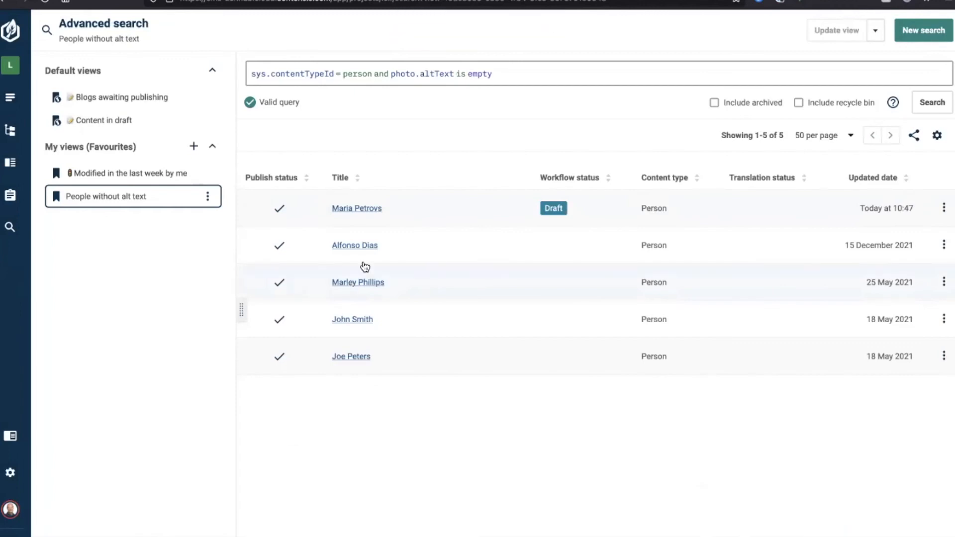
left_click(453, 83)
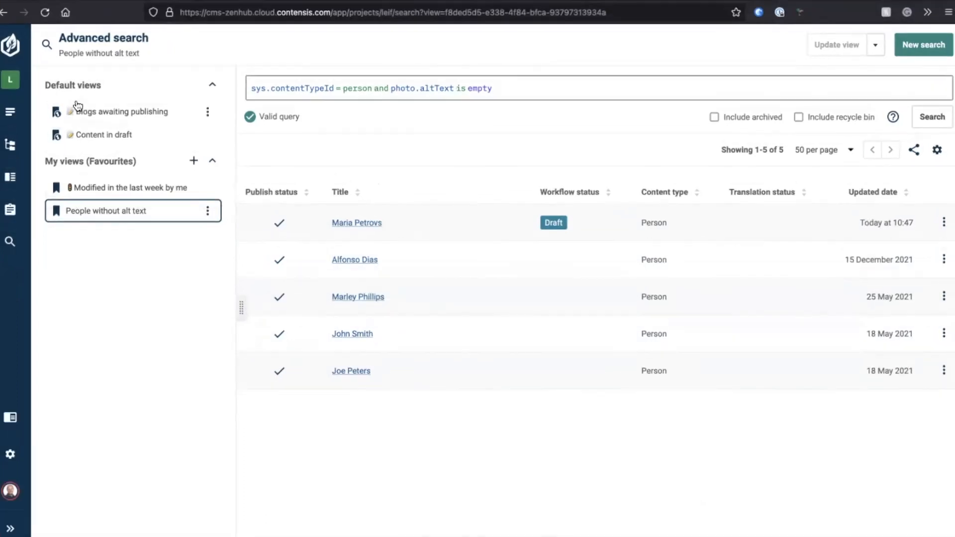
Step: Switch to Keynote, start the slideshow at the Manage views slide and advance to the Advanced search slide
key("super+Tab")
key("super+Tab")
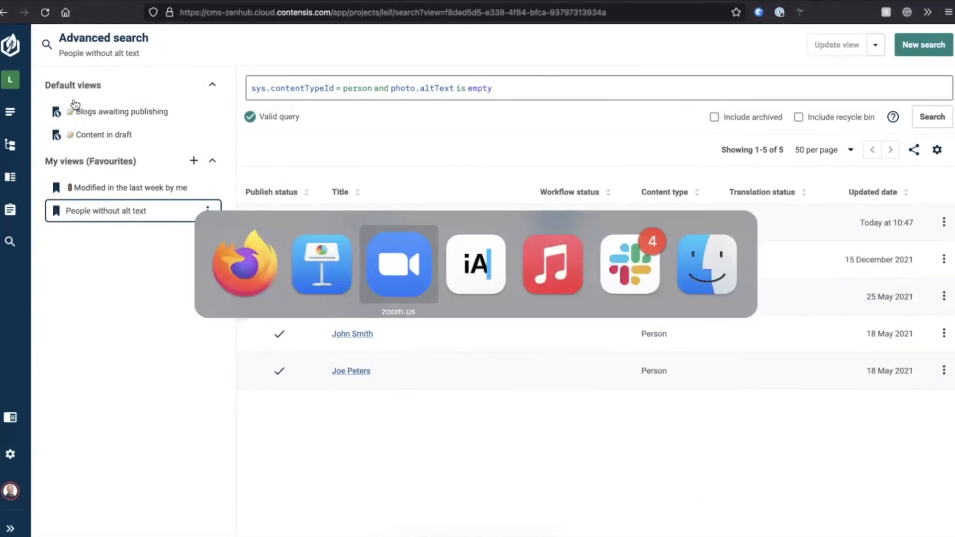
key("super+Tab")
key("super+Tab")
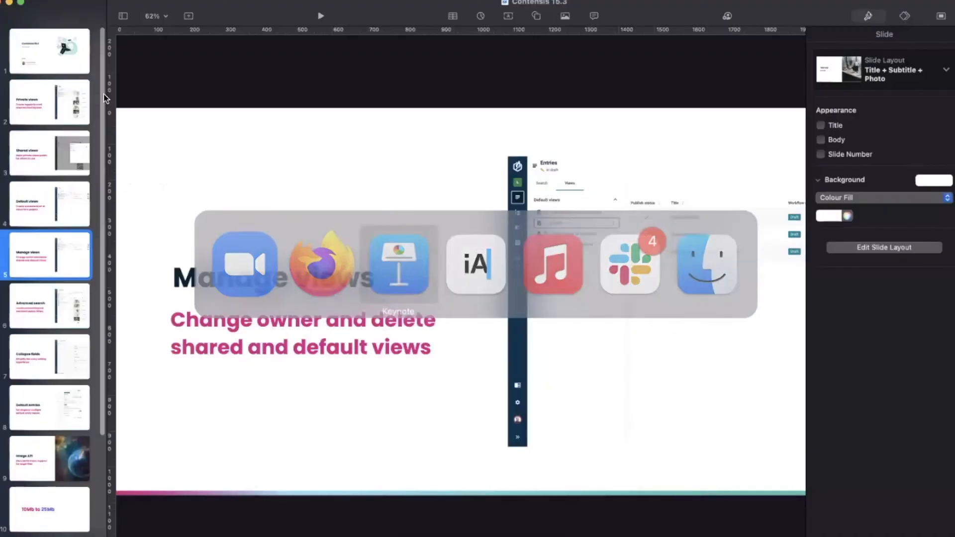
left_click(320, 16)
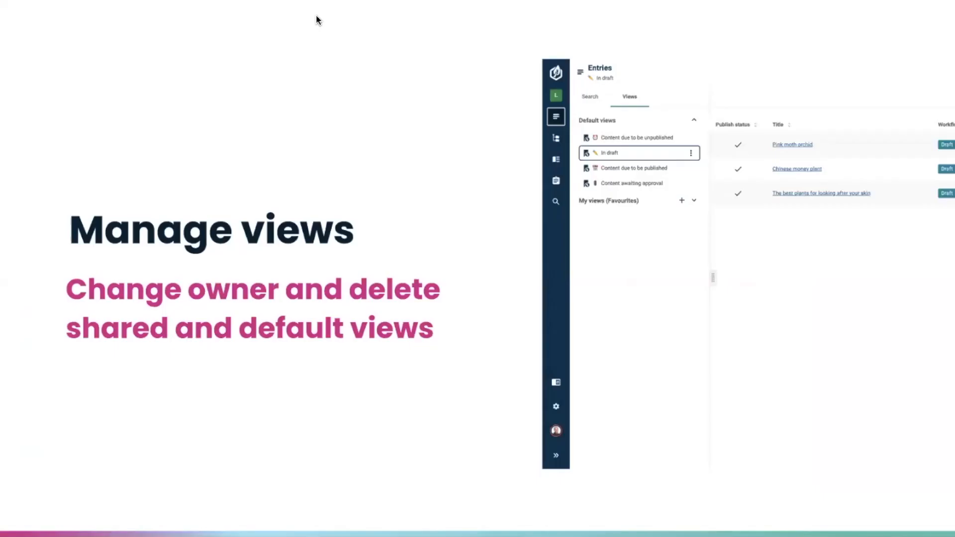
key("Right")
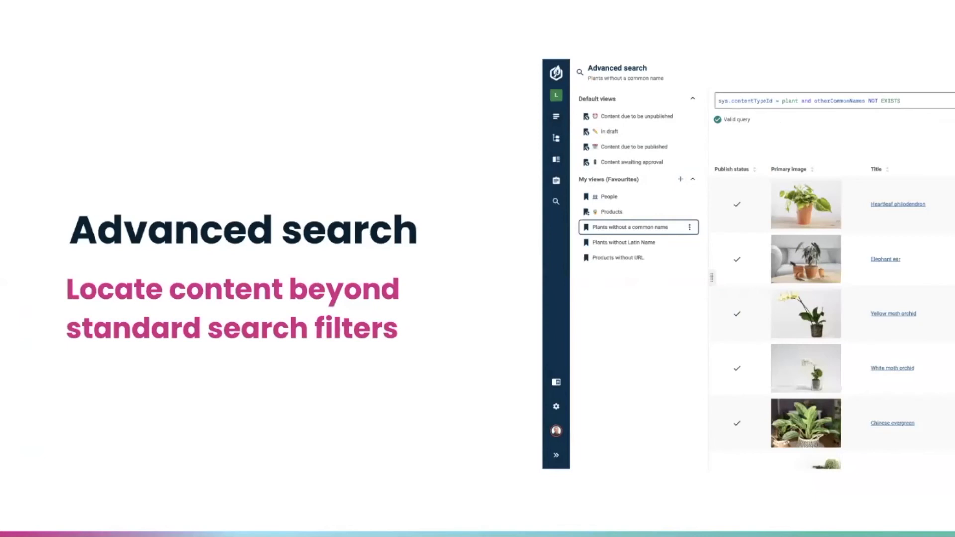
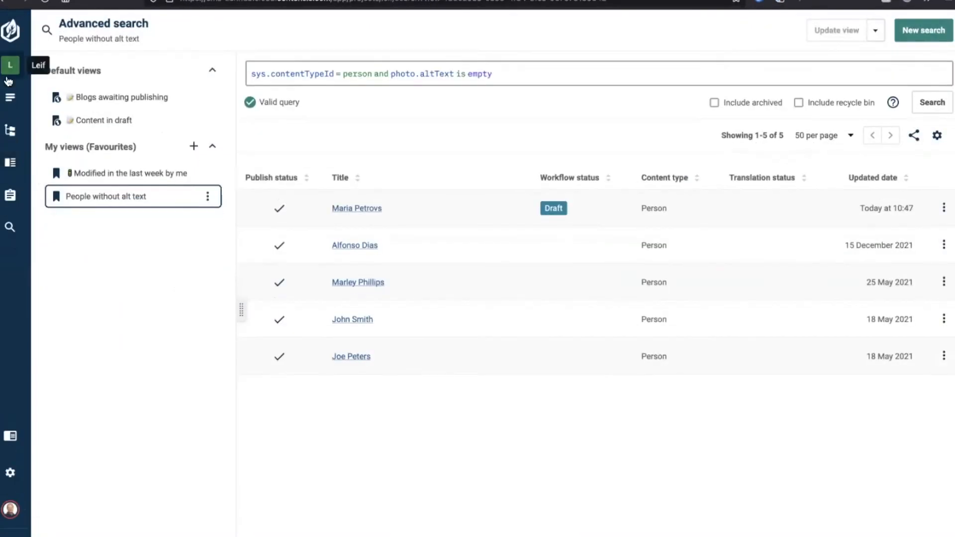
Step: Go to the project's entries and filter them by the Blog post content type
left_click(8, 98)
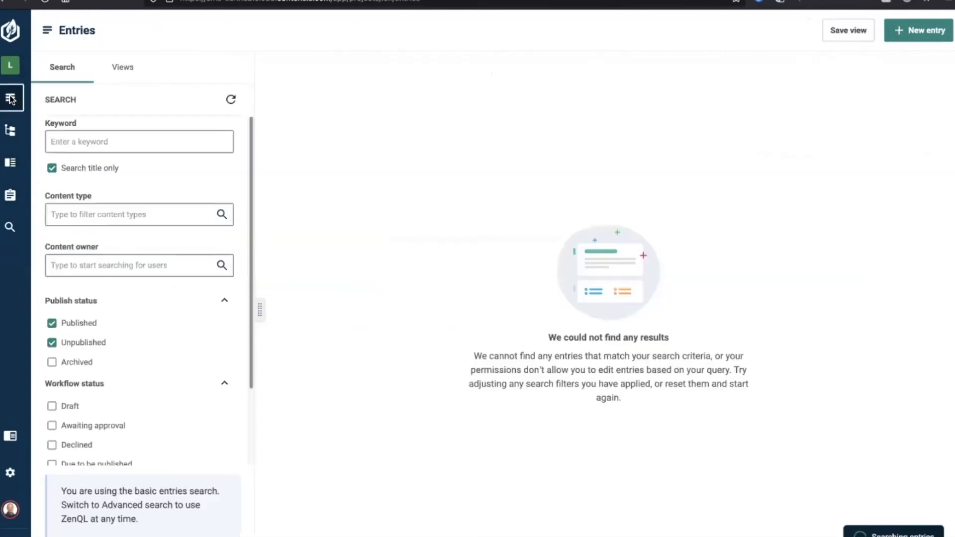
left_click(101, 212)
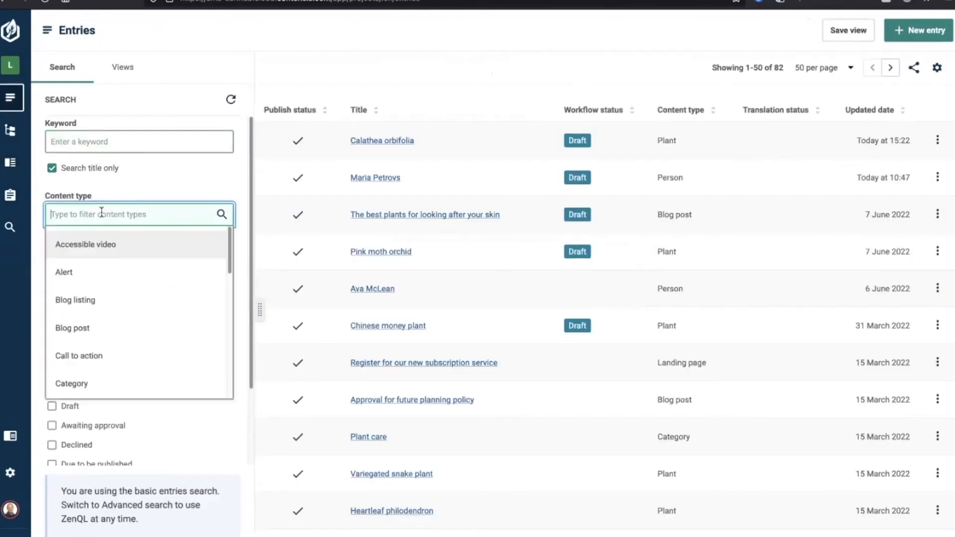
type("blog")
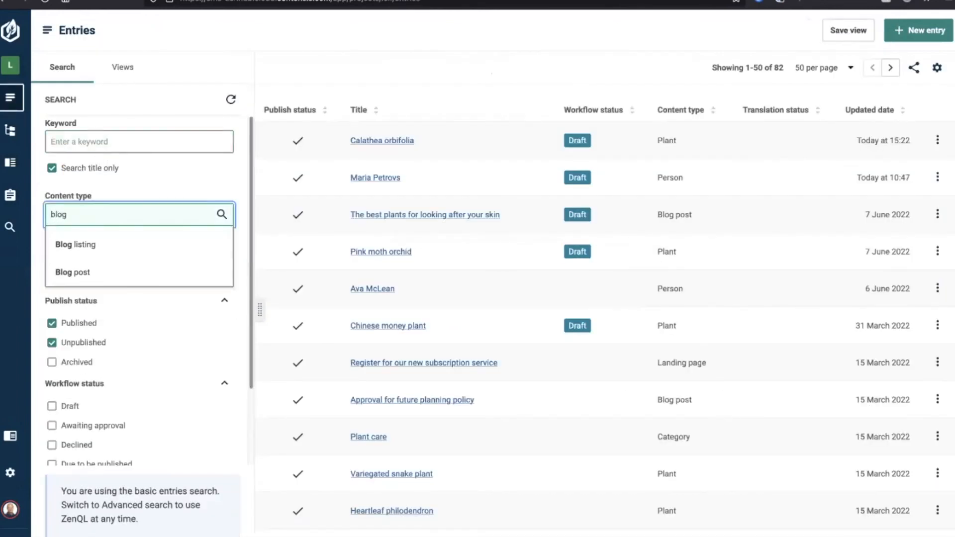
left_click(72, 272)
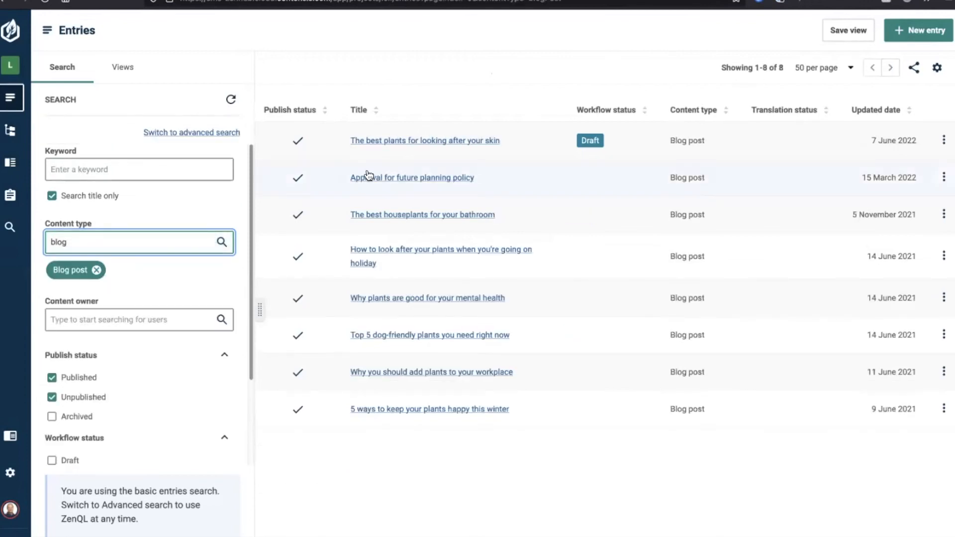
Step: Open the blog post "The best plants for looking after your skin" and look through its fields down to Related blogs and External promotion
left_click(466, 143)
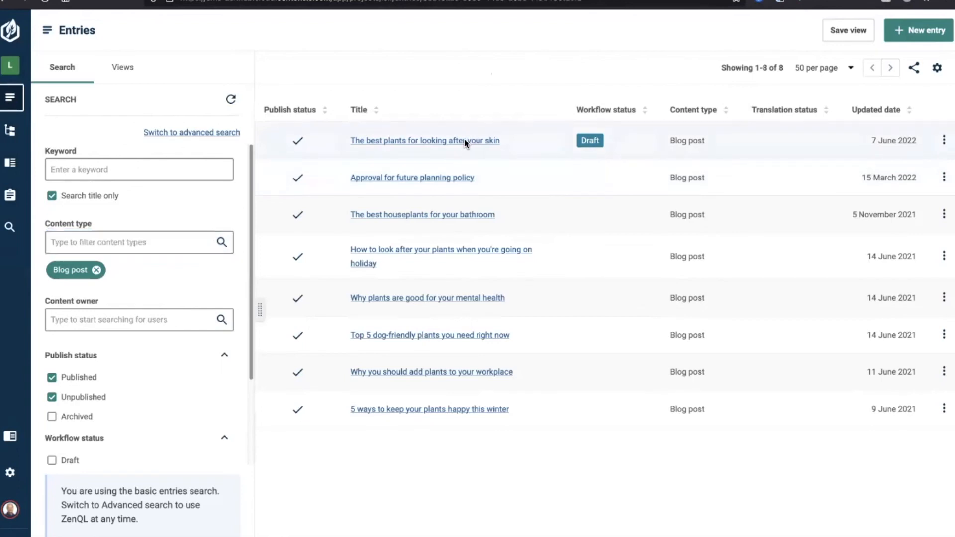
left_click(494, 148)
left_click(370, 158)
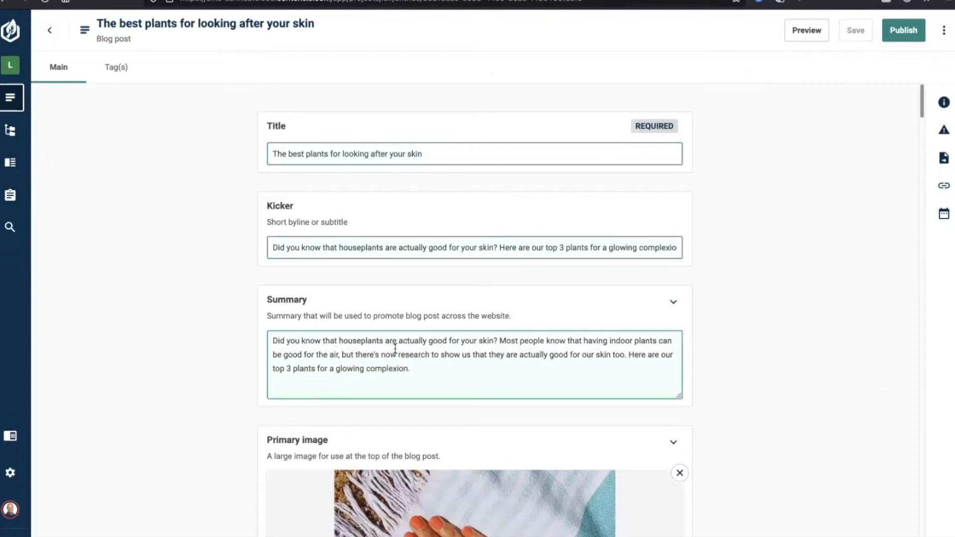
scroll(395, 348, "down", 5)
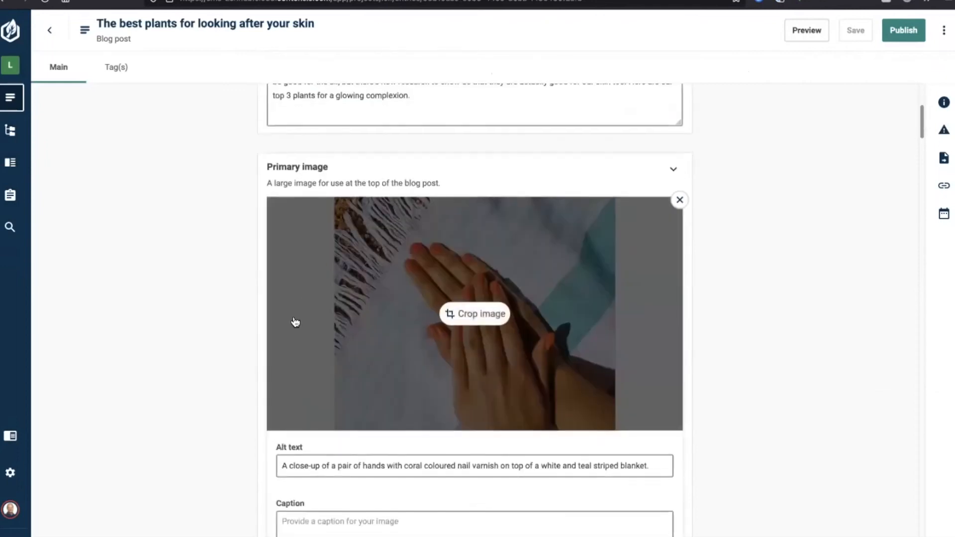
scroll(293, 320, "down", 15)
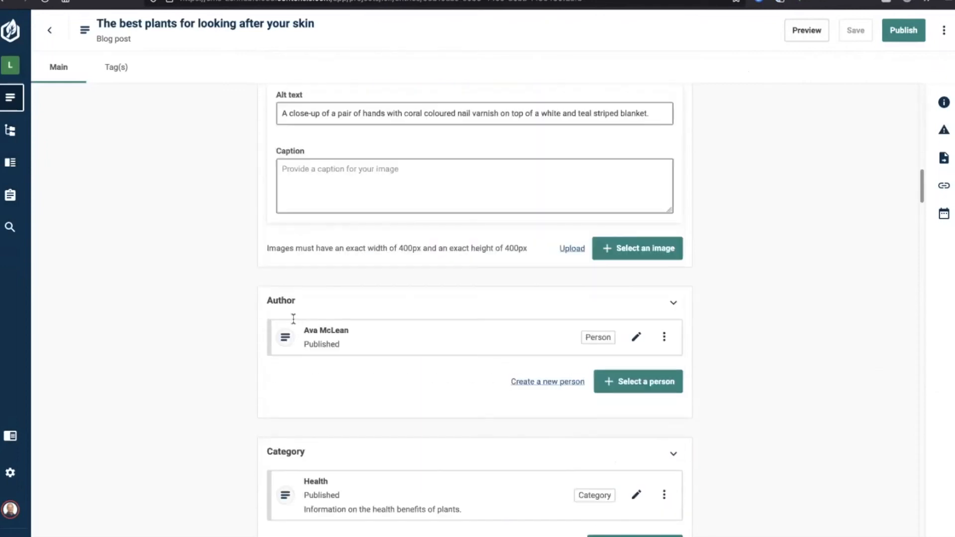
scroll(293, 319, "down", 4)
scroll(340, 402, "down", 5)
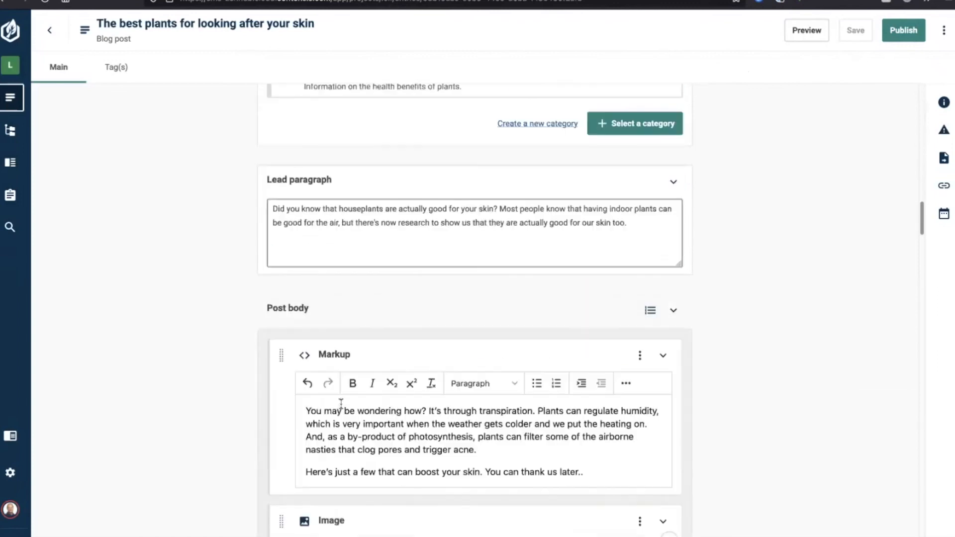
scroll(340, 402, "down", 4)
scroll(406, 499, "down", 1)
scroll(406, 499, "down", 20)
scroll(403, 506, "down", 15)
scroll(401, 505, "down", 15)
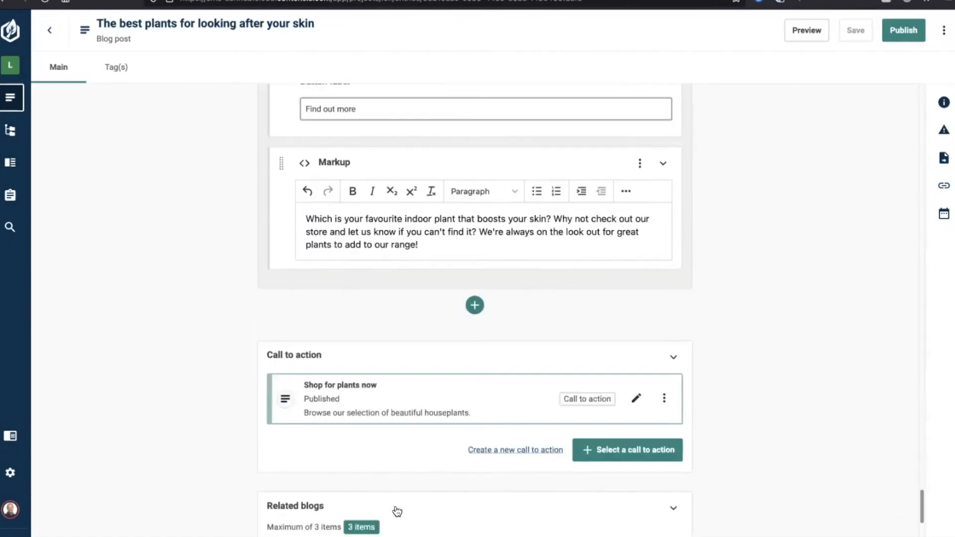
scroll(397, 511, "down", 1)
scroll(372, 454, "down", 6)
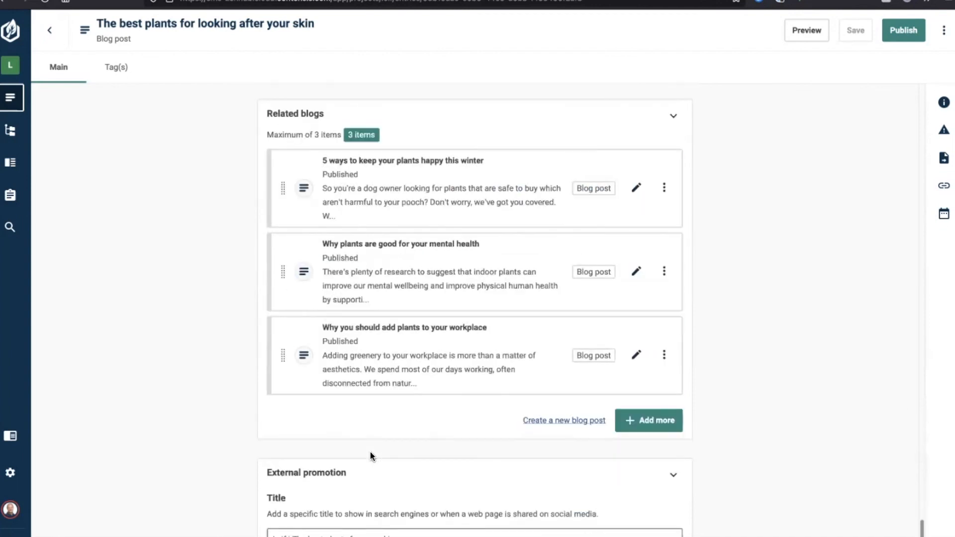
Step: Collapse the Related blogs and External promotion sections, and collapse all the remaining fields of the blog post entry
left_click(673, 105)
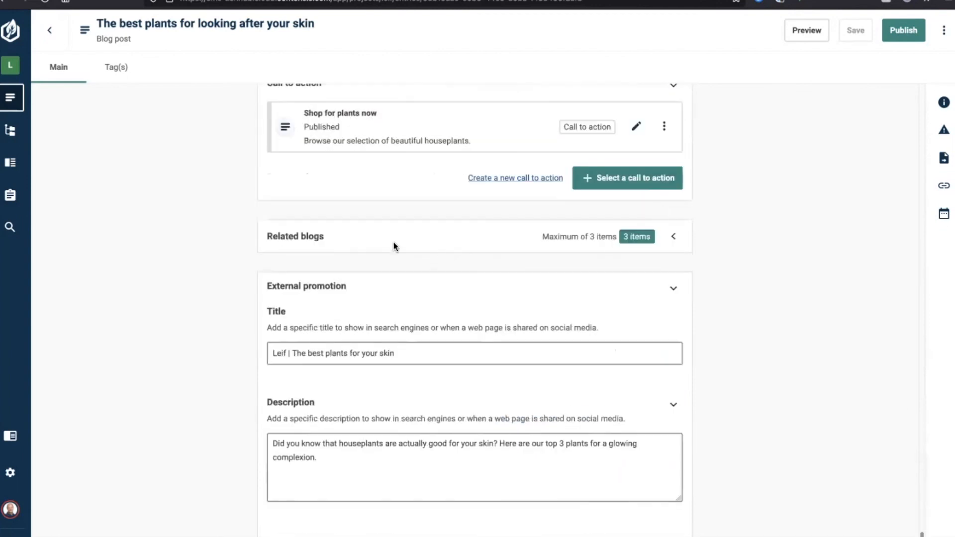
left_click(673, 293)
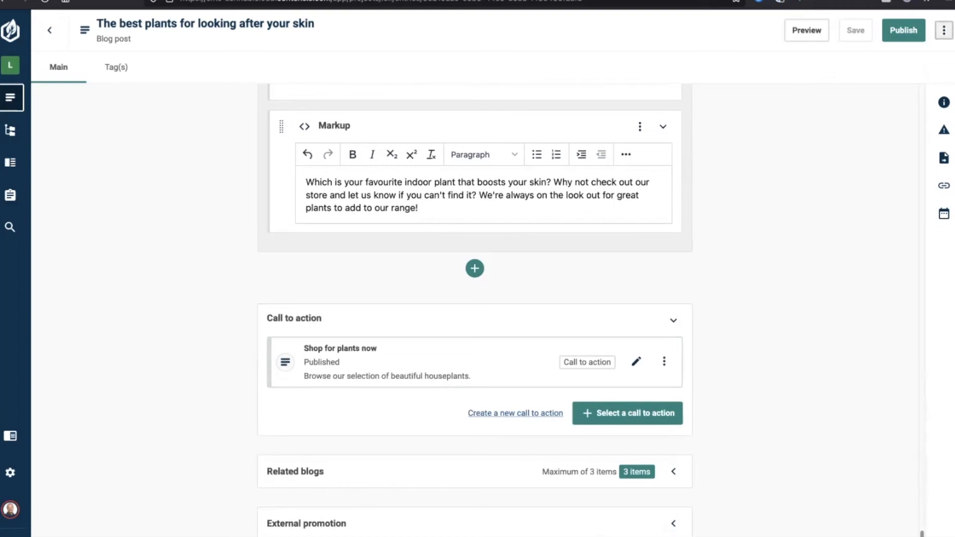
left_click(943, 30)
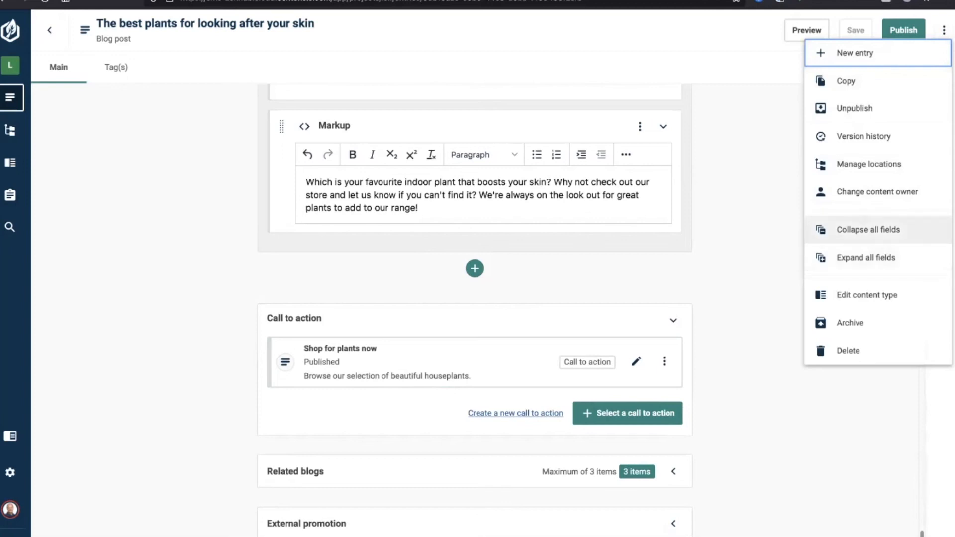
left_click(867, 229)
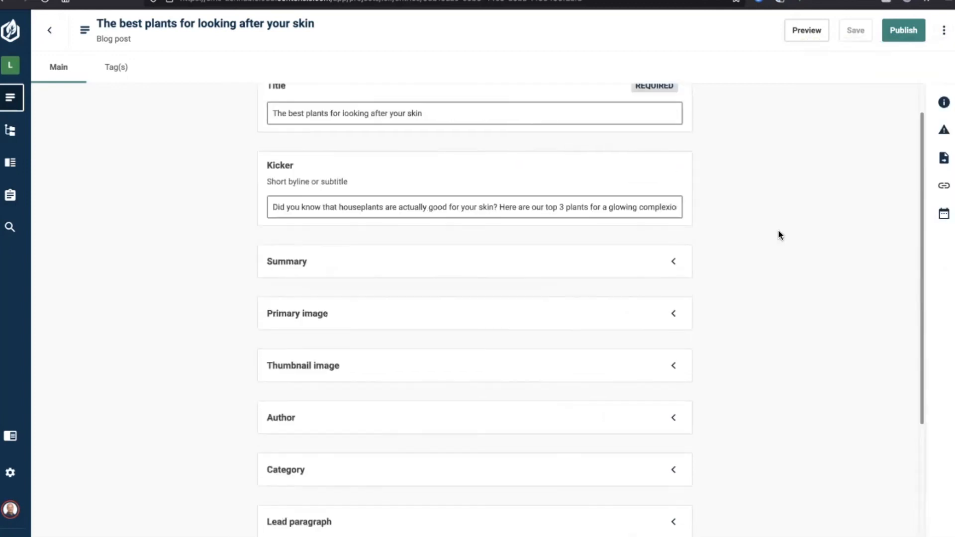
scroll(444, 214, "down", 2)
scroll(444, 210, "down", 2)
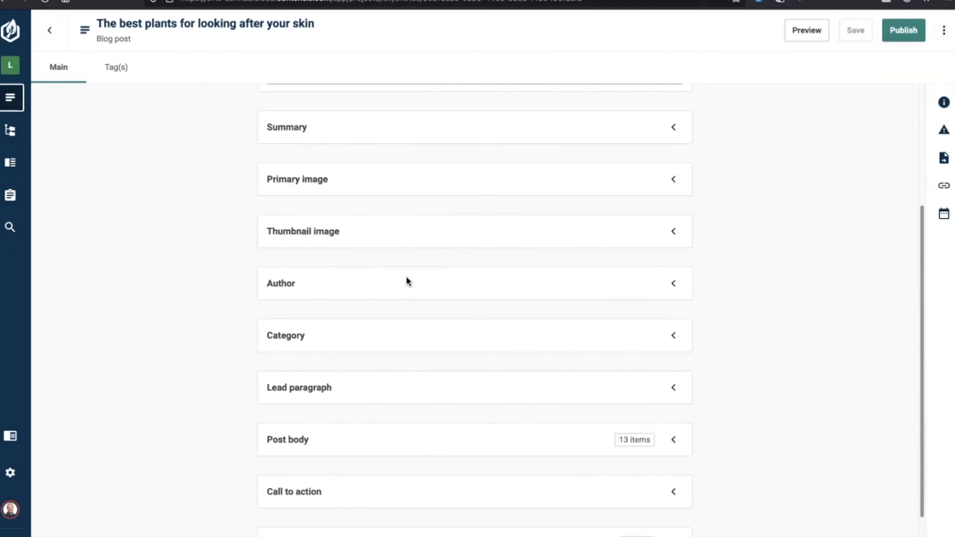
Step: Expand all fields of the blog post entry and look through the Post body blocks
left_click(943, 30)
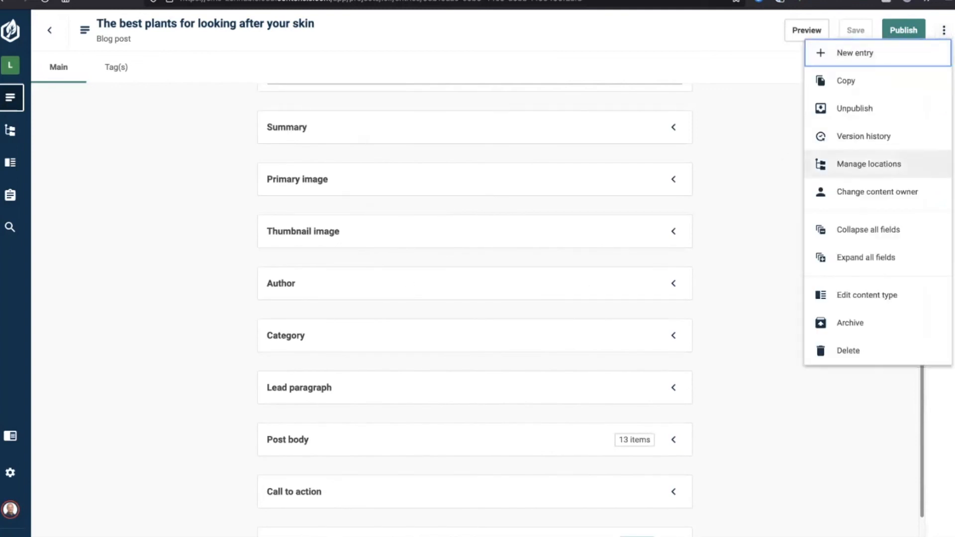
left_click(866, 257)
scroll(769, 312, "down", 20)
scroll(769, 312, "down", 9)
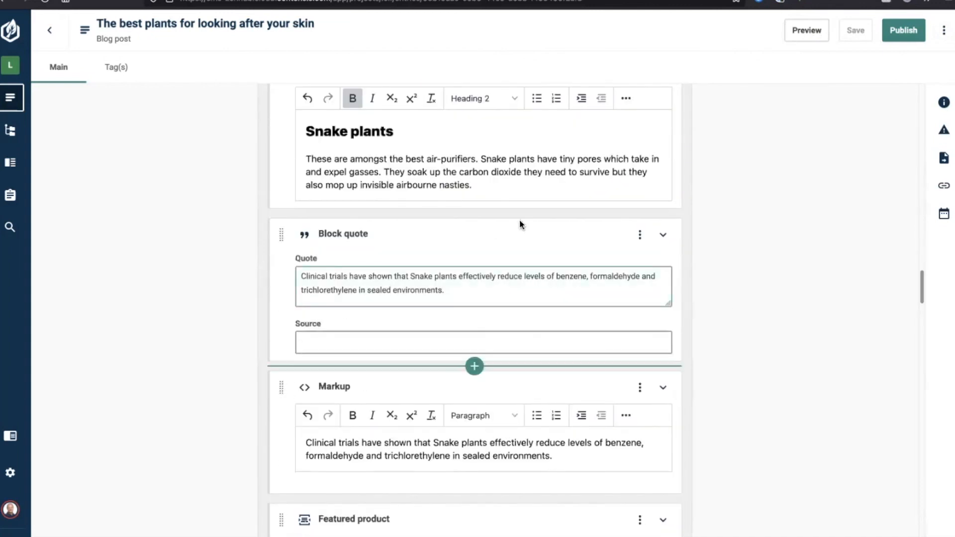
Step: Edit the Blog post content type so the Post body field is collapsed when opening the entry editor, and save and publish it
left_click(943, 30)
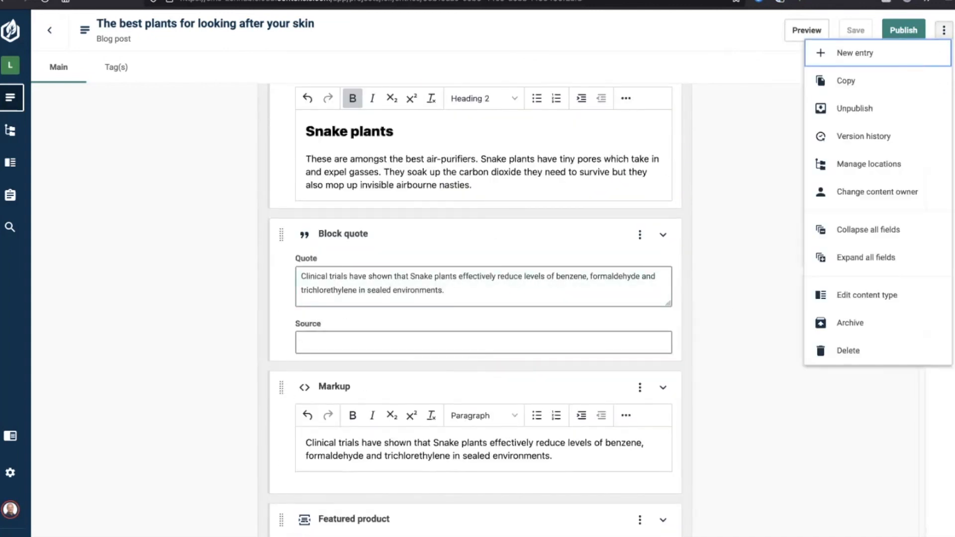
left_click(867, 295)
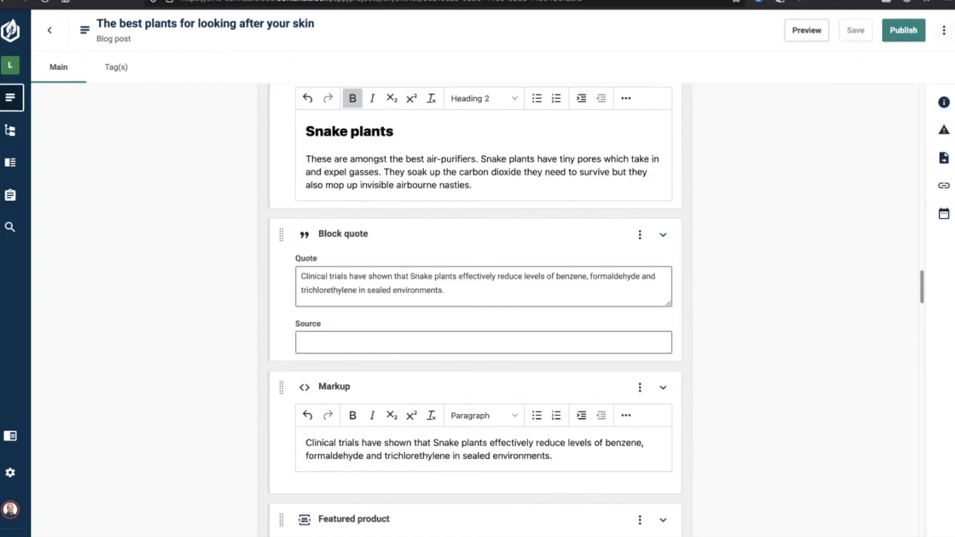
scroll(475, 309, "down", 5)
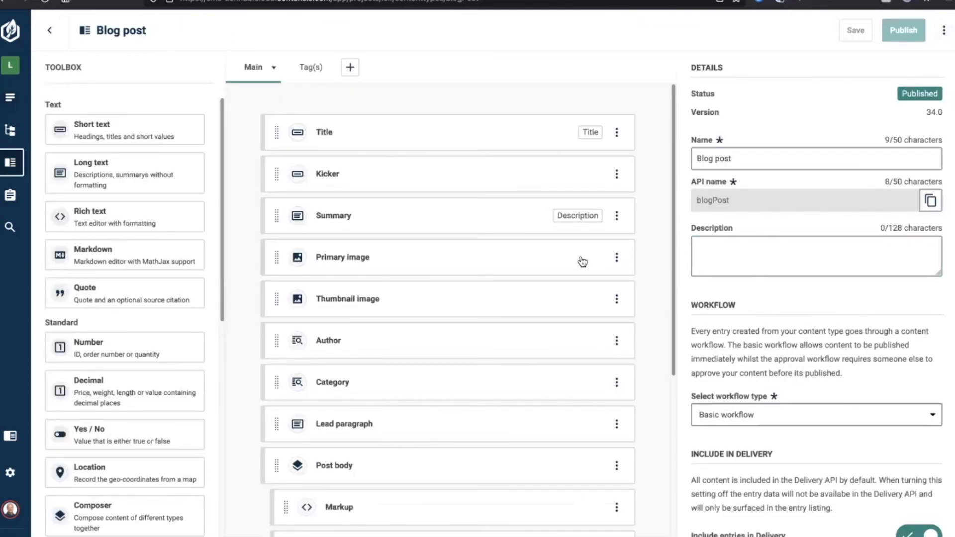
left_click(473, 473)
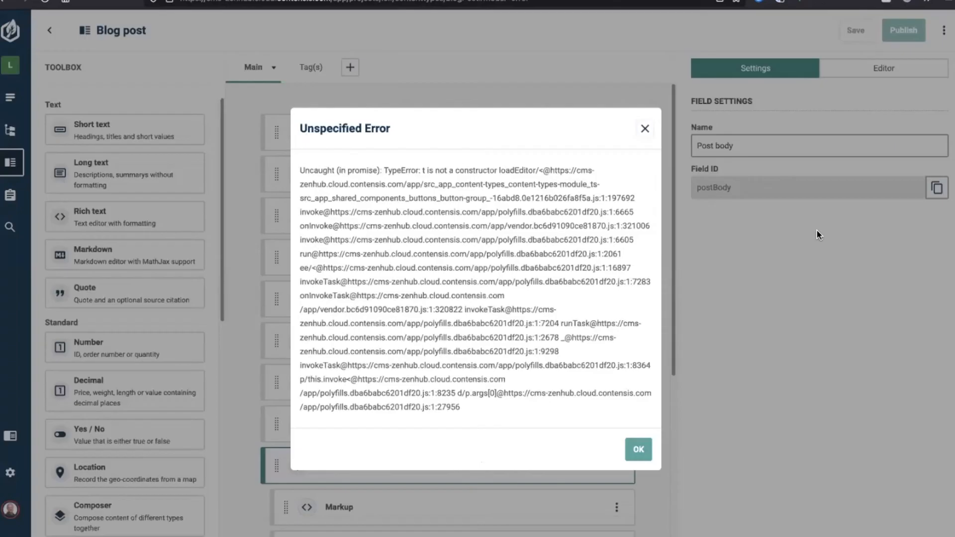
left_click(638, 449)
left_click(884, 69)
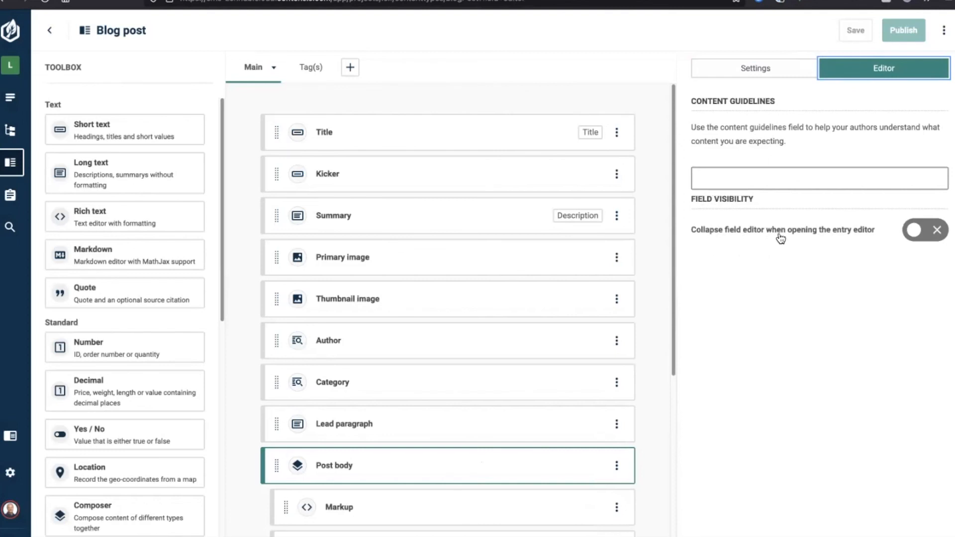
left_click(925, 230)
left_click(856, 30)
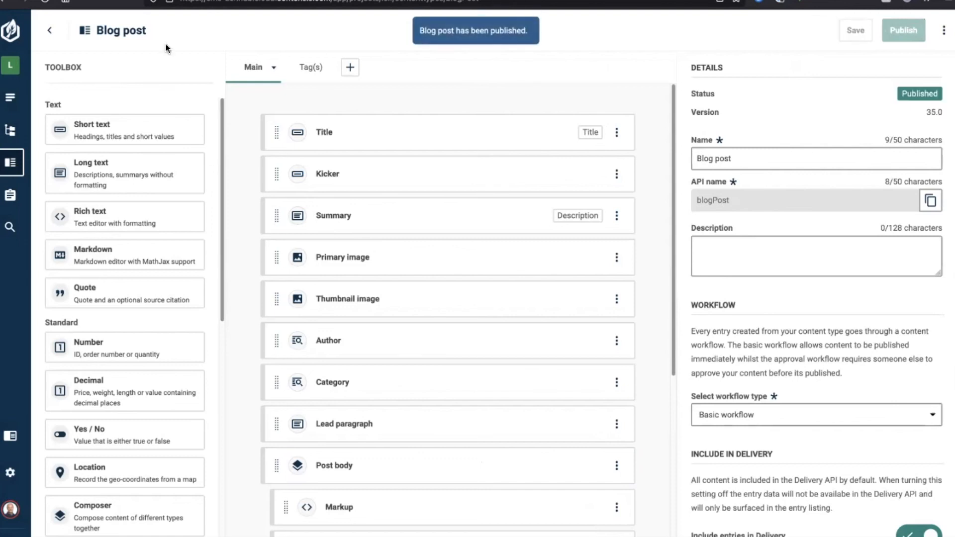
Step: Reopen the blog post "The best plants for looking after your skin" from the entries list and check how its Post body field is shown
left_click(11, 99)
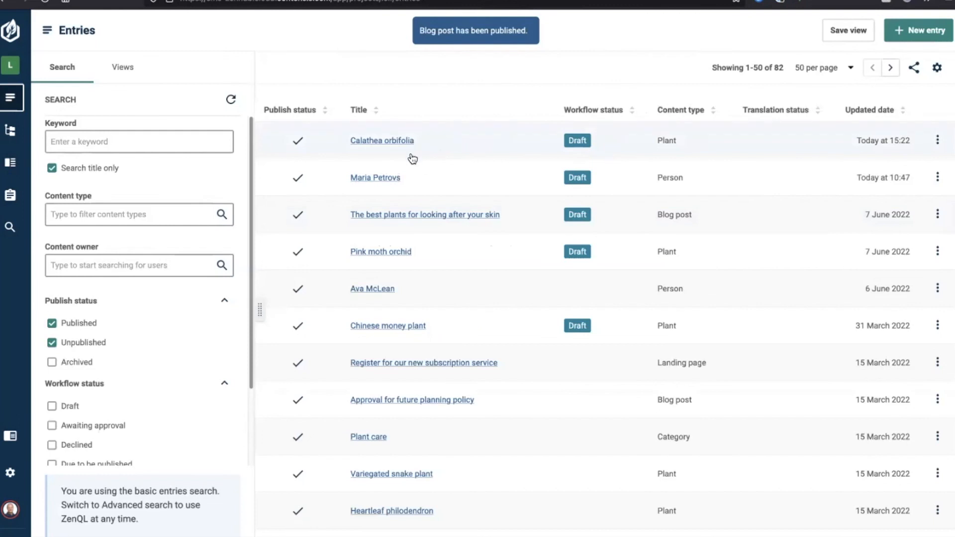
left_click(424, 216)
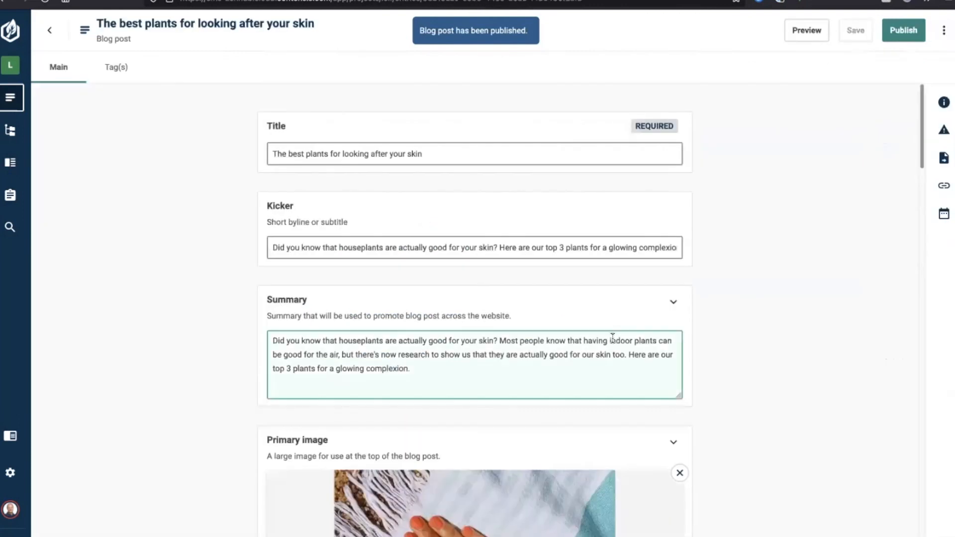
scroll(612, 338, "down", 10)
scroll(613, 344, "down", 15)
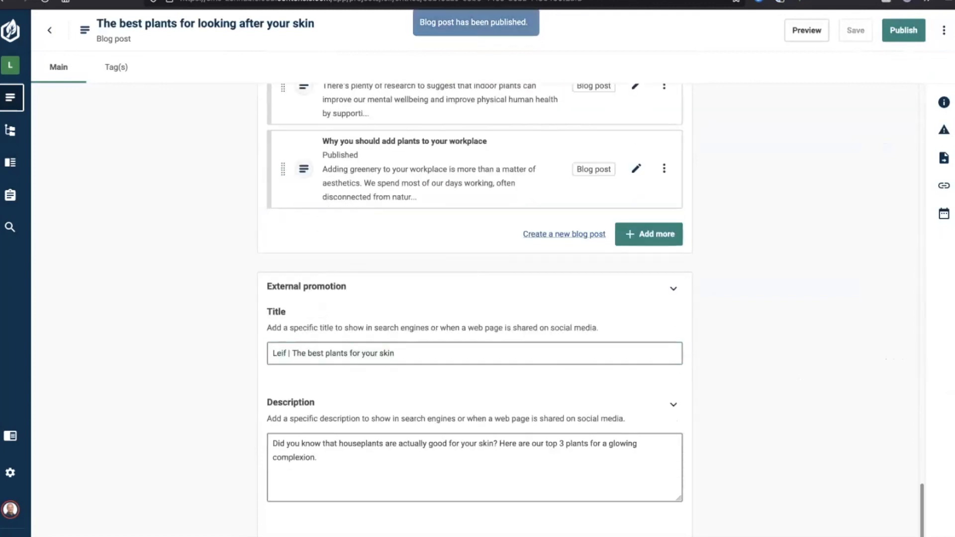
scroll(832, 373, "up", 5)
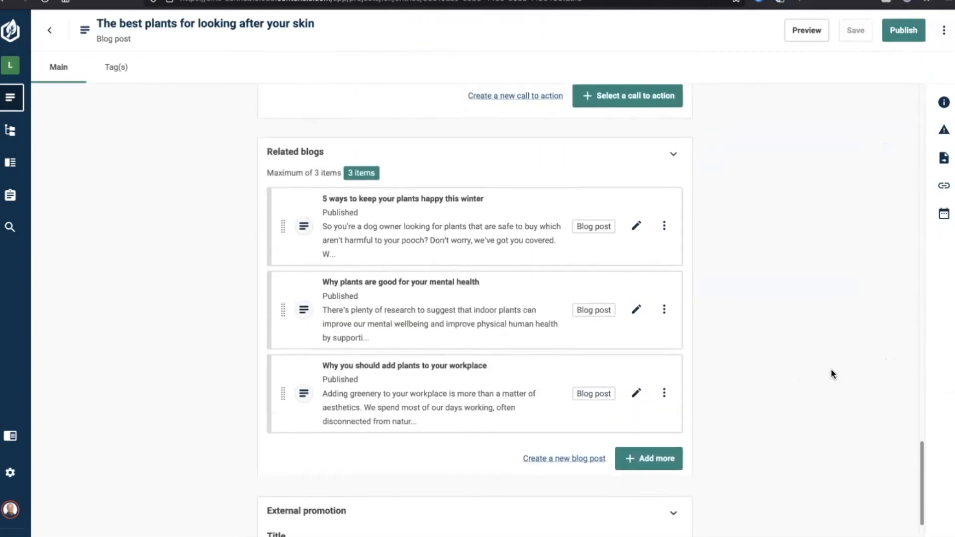
scroll(831, 373, "up", 7)
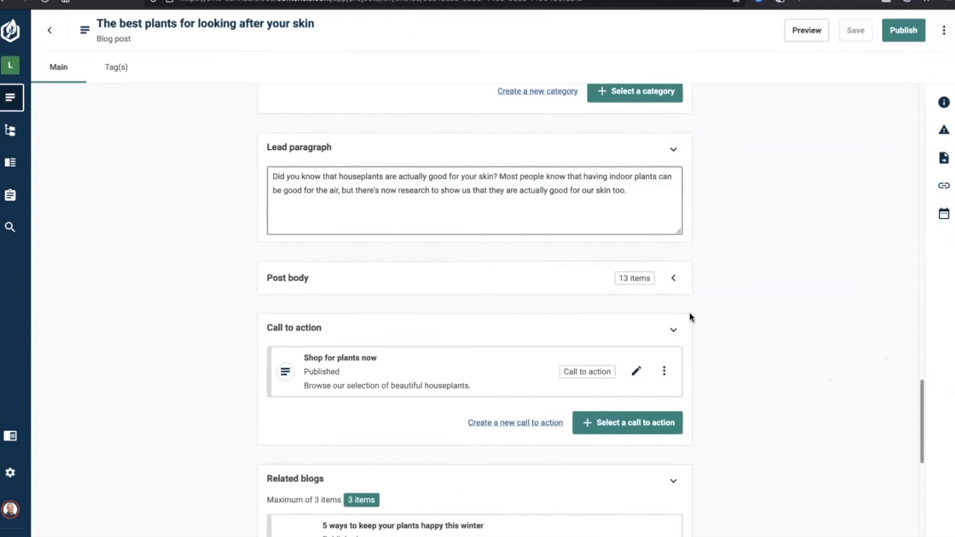
scroll(748, 241, "up", 9)
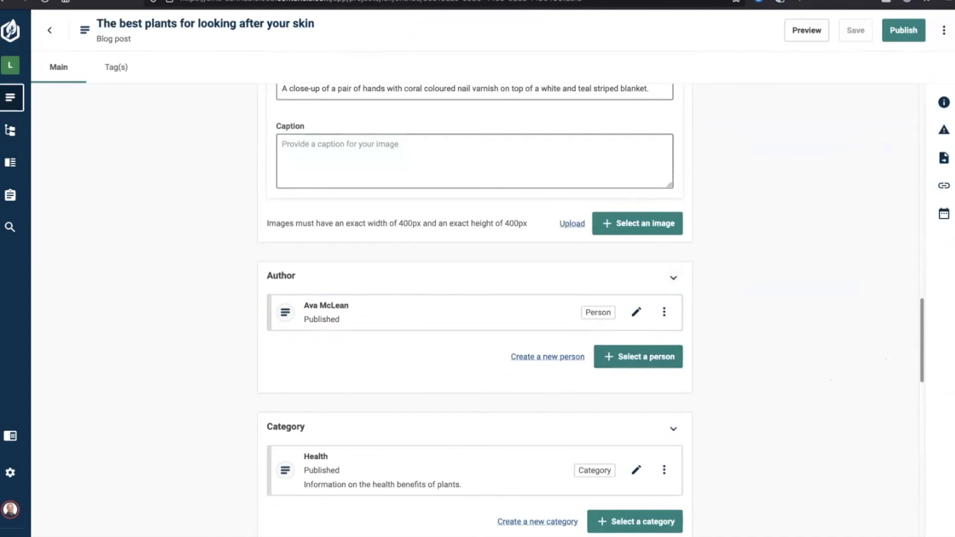
Step: Expand the Post body field and collapse its first Markup and Image blocks
left_click(944, 30)
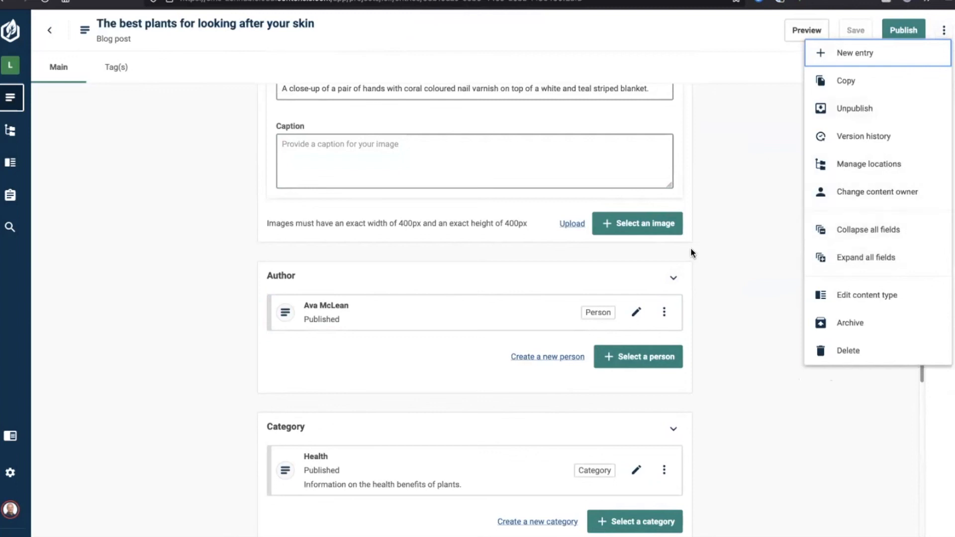
scroll(707, 350, "down", 8)
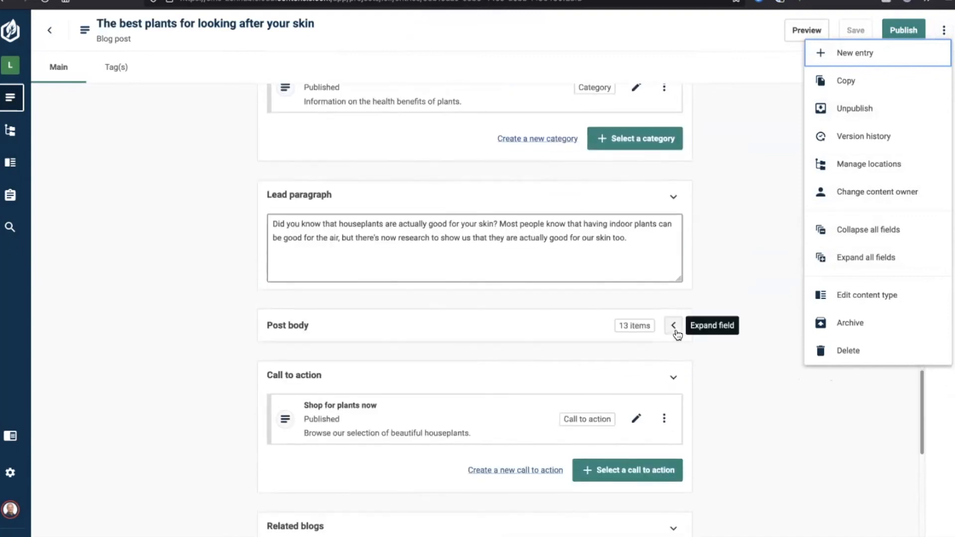
left_click(675, 329)
left_click(663, 373)
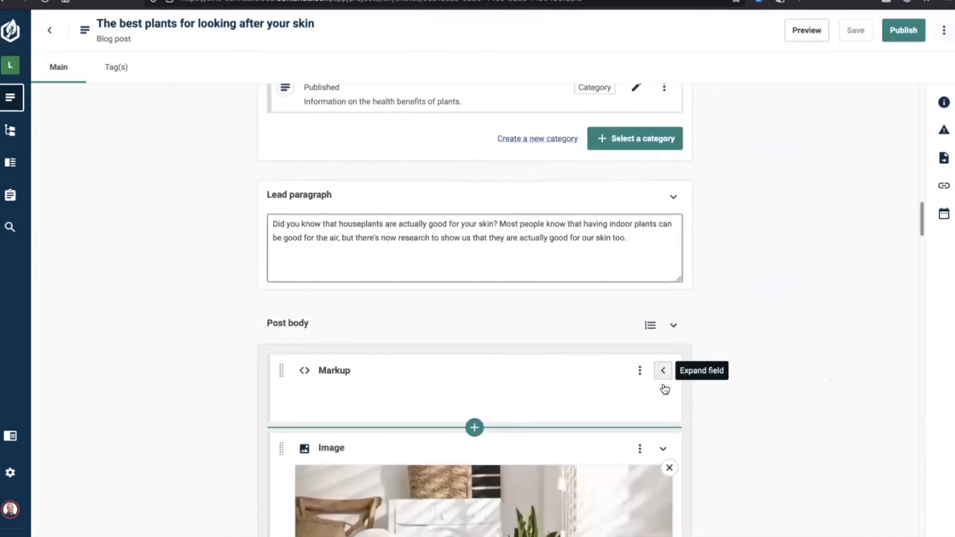
left_click(664, 416)
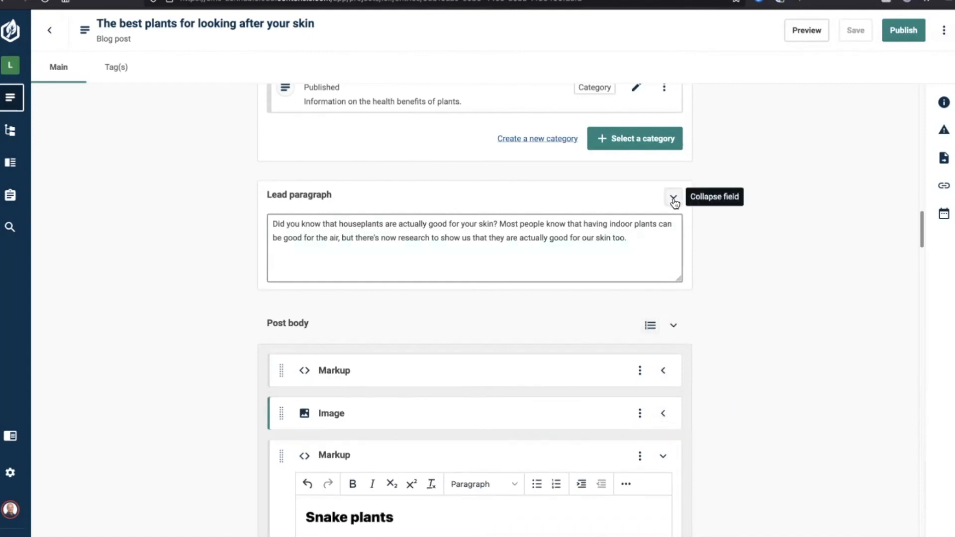
Step: Open the Blog post content type from the entry and bring up the settings of its Author field
scroll(717, 138, "up", 5)
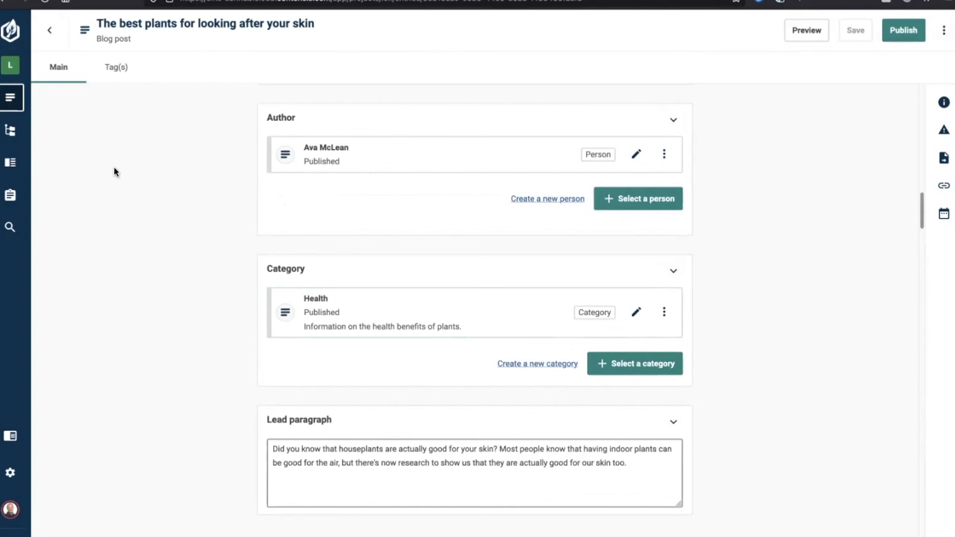
left_click(17, 173)
left_click(943, 30)
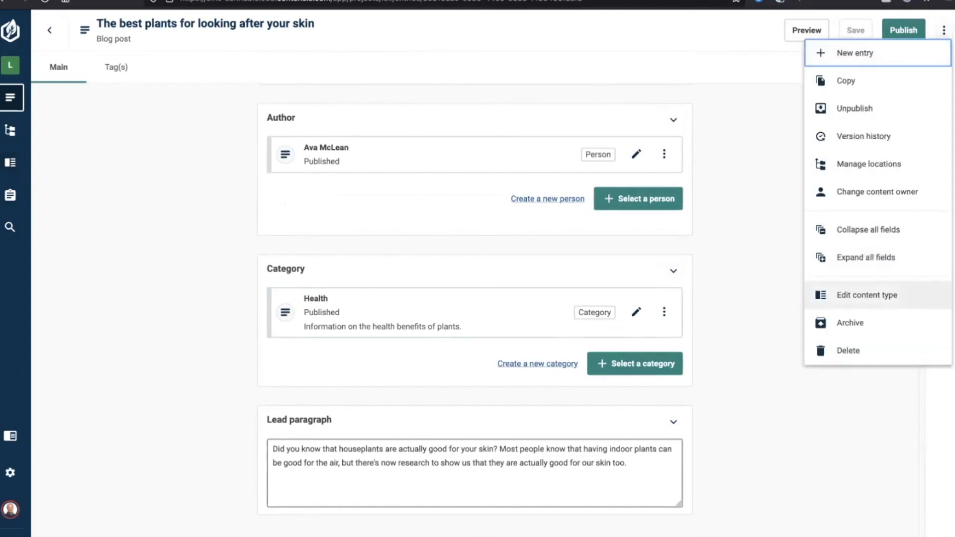
left_click(867, 295)
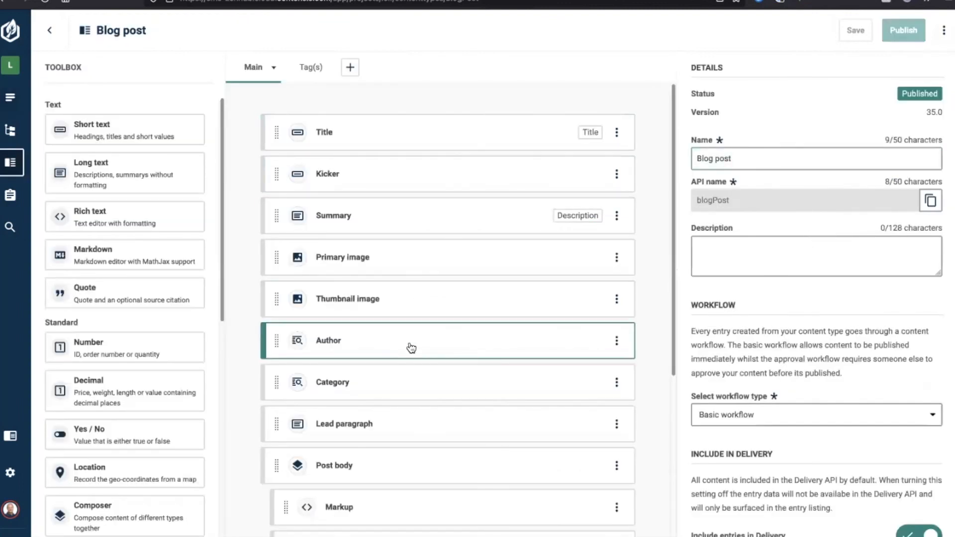
left_click(411, 347)
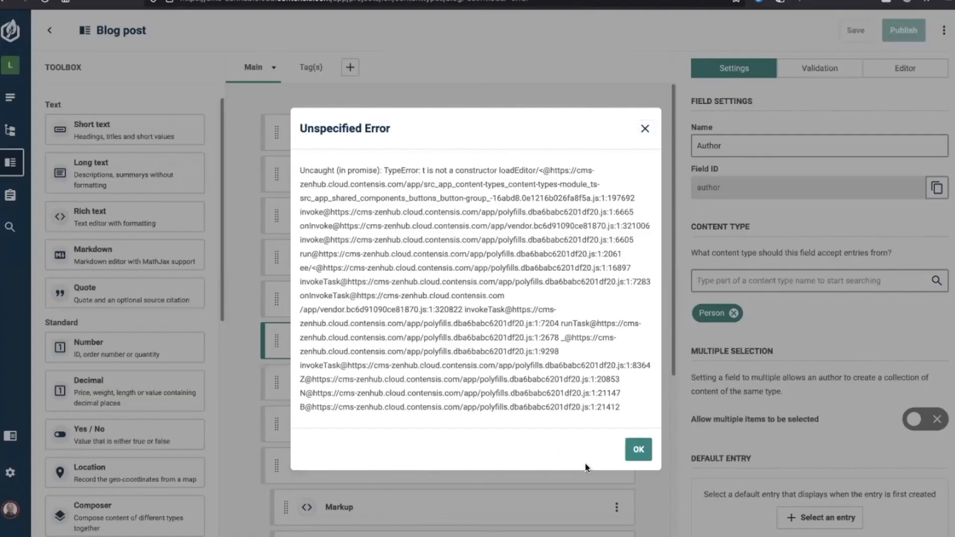
left_click(650, 456)
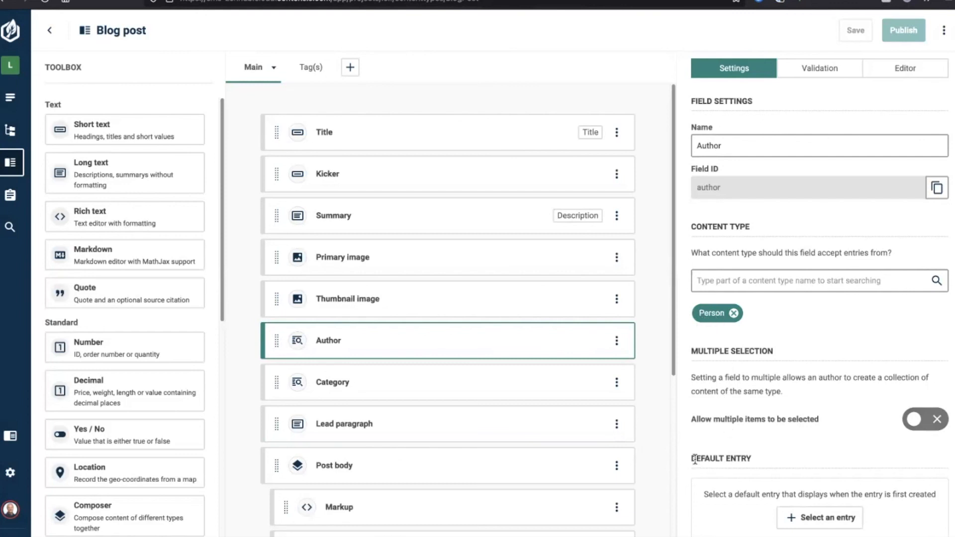
Step: Set the first listed Person entry as the Author field's default entry, and save and publish the Blog post content type
left_click_drag(695, 464, 774, 467)
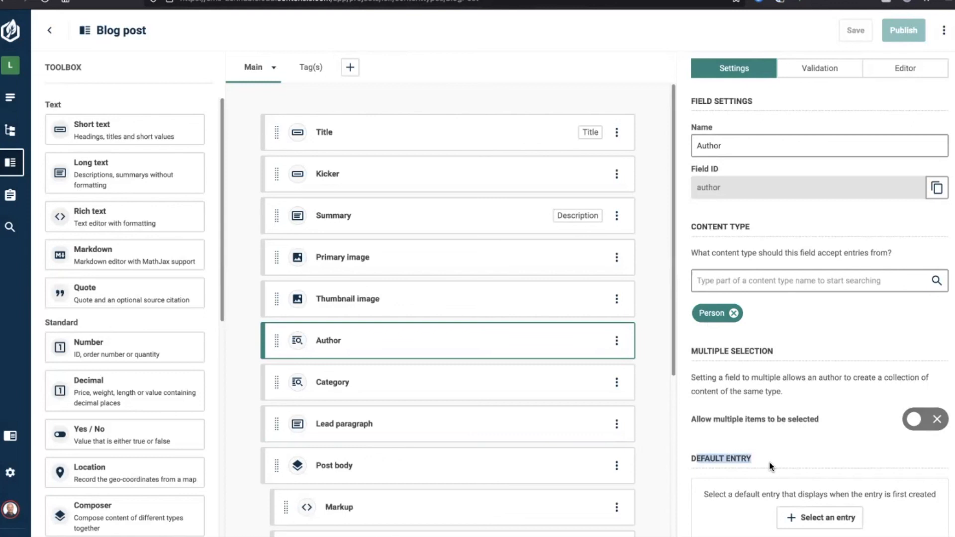
left_click(817, 520)
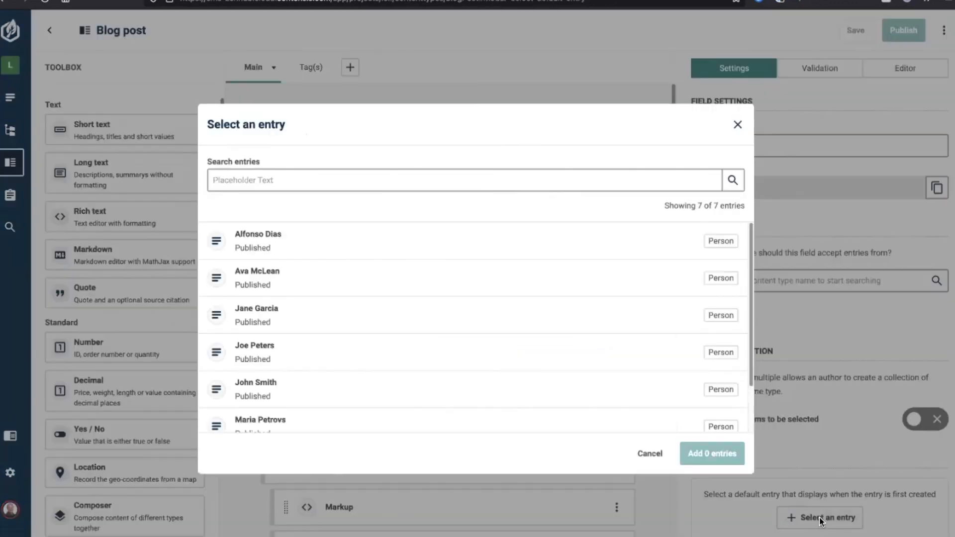
left_click(413, 246)
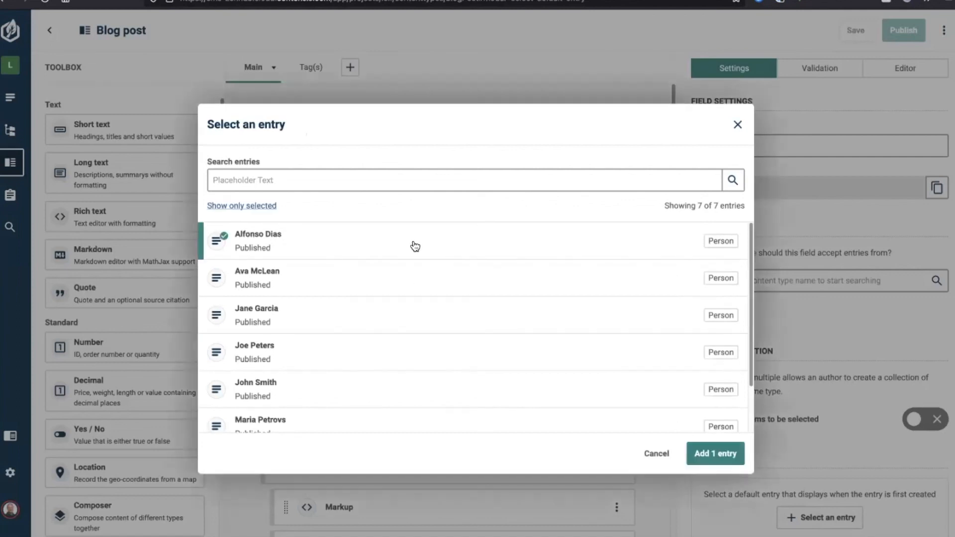
left_click(720, 461)
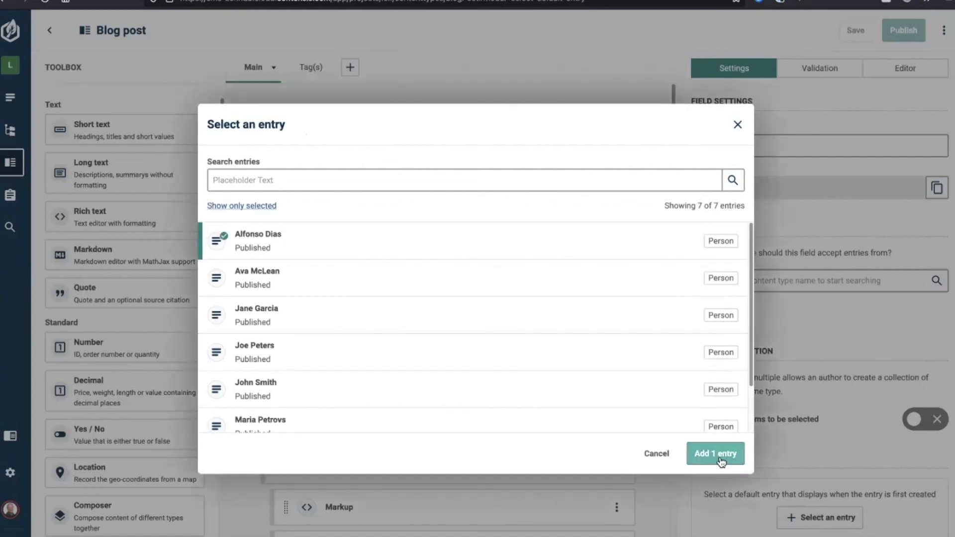
left_click(720, 461)
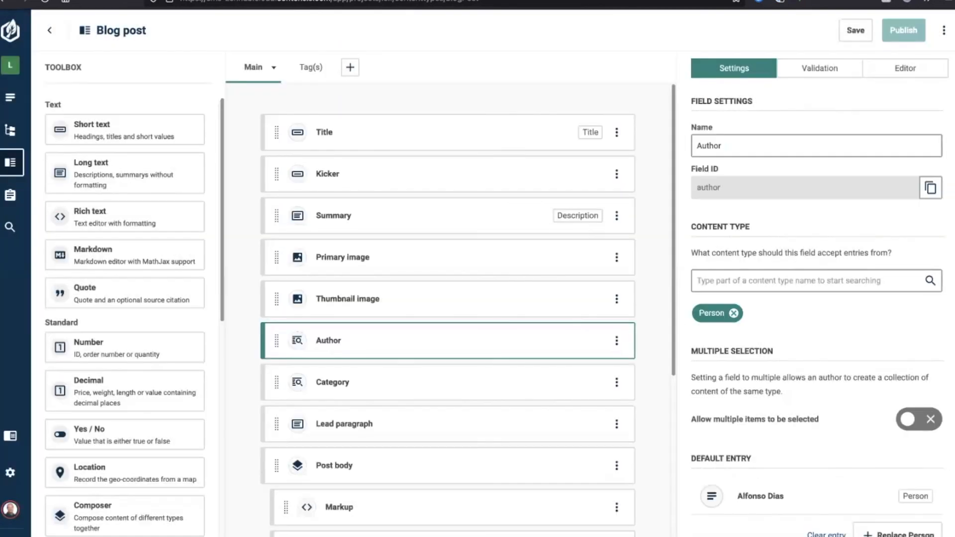
left_click(855, 30)
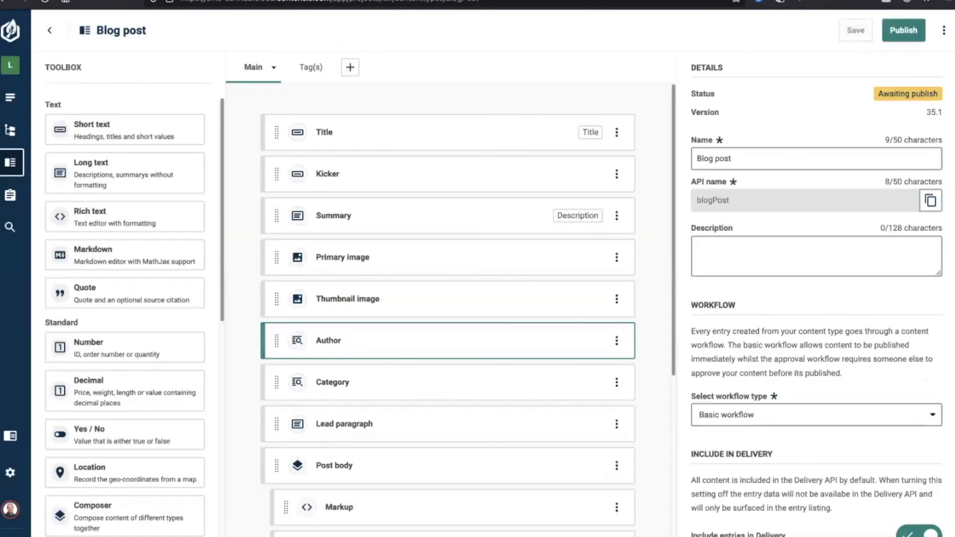
left_click(903, 30)
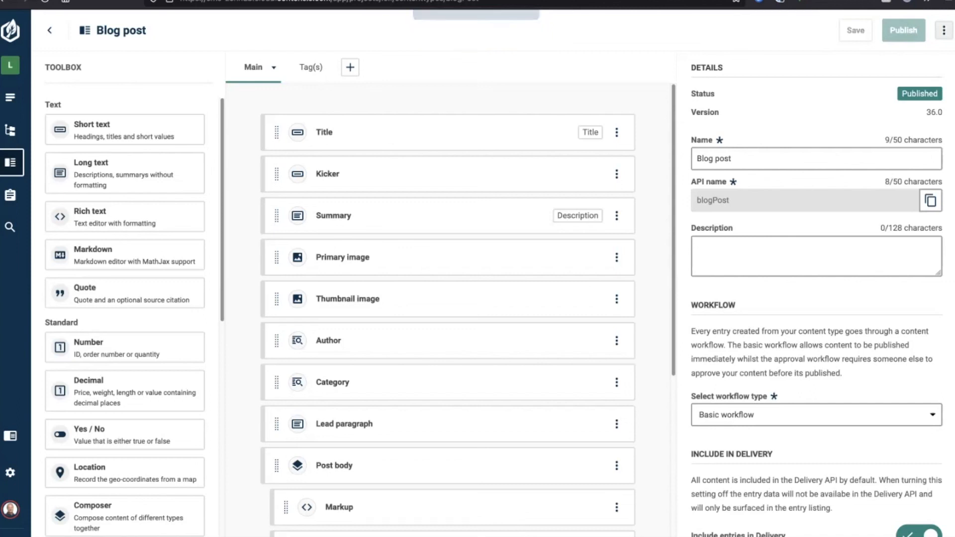
Step: Create a new entry from the Blog post content type and check the default person in its Author field
left_click(943, 30)
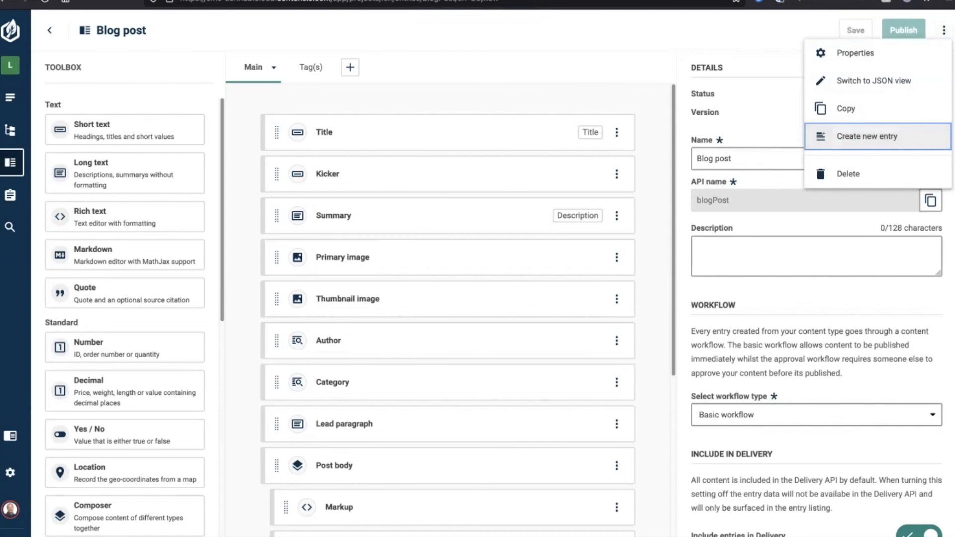
left_click(866, 136)
scroll(770, 295, "down", 6)
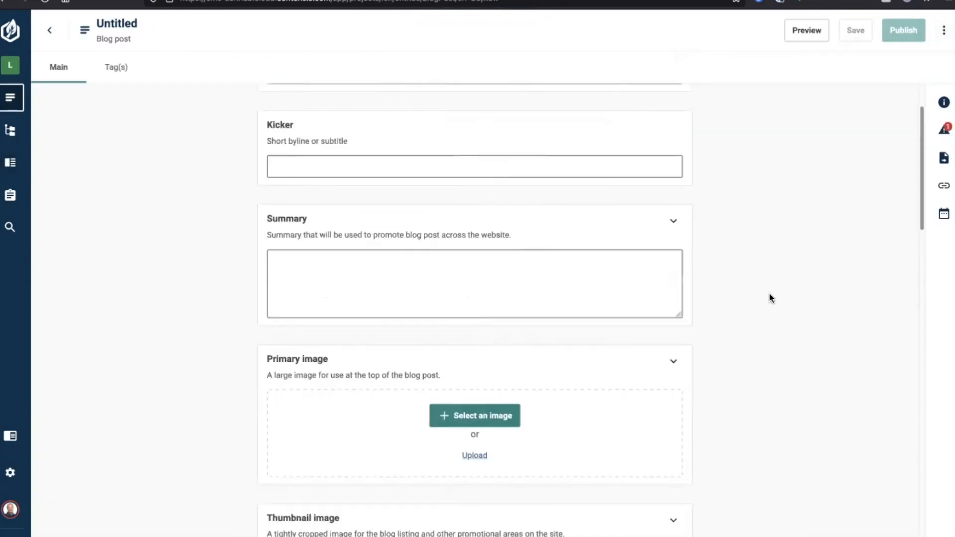
scroll(770, 297, "down", 6)
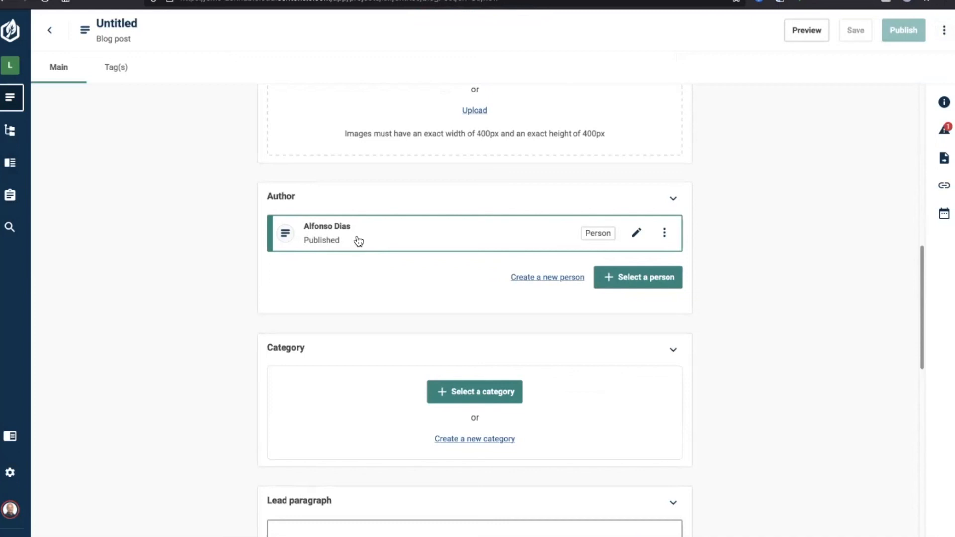
Step: Replace the default person in the Author field with the second listed Person entry
left_click(664, 233)
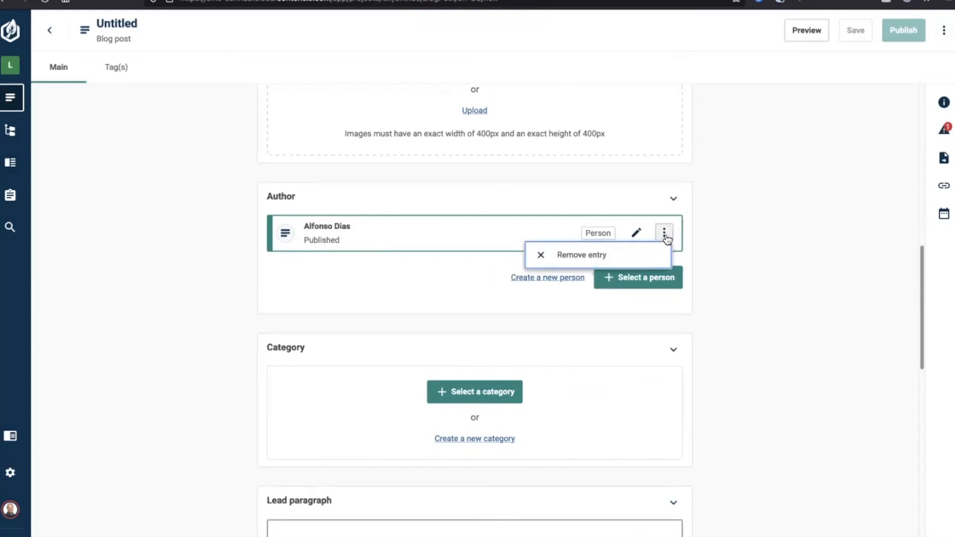
left_click(626, 254)
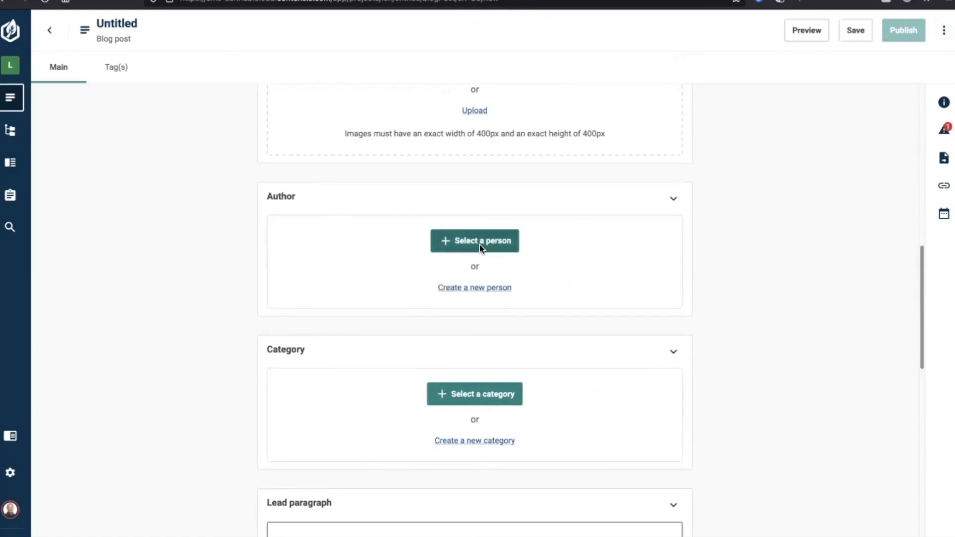
left_click(480, 244)
left_click(282, 276)
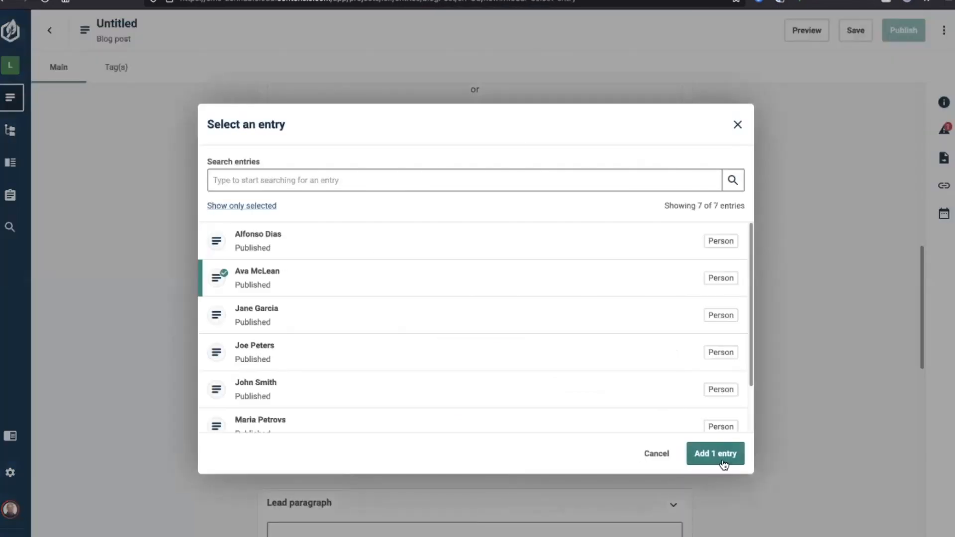
left_click(720, 454)
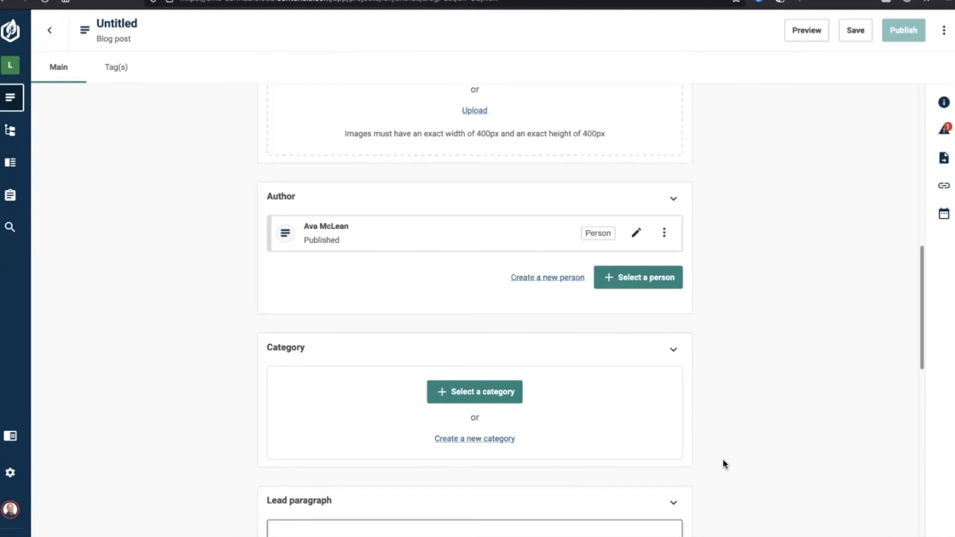
Step: Remove the selected person from the new blog post's Author field, leaving the field empty
left_click(664, 233)
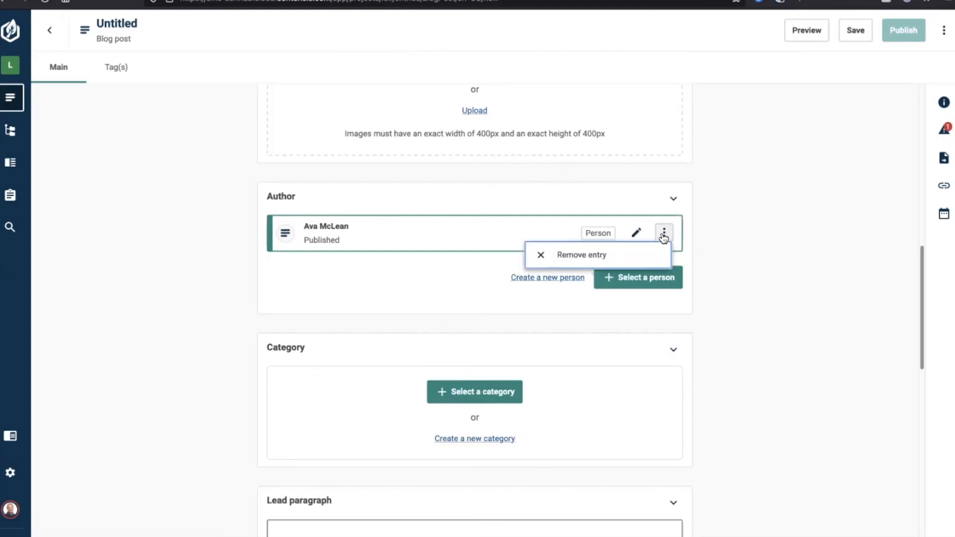
left_click(614, 257)
scroll(454, 147, "down", 1)
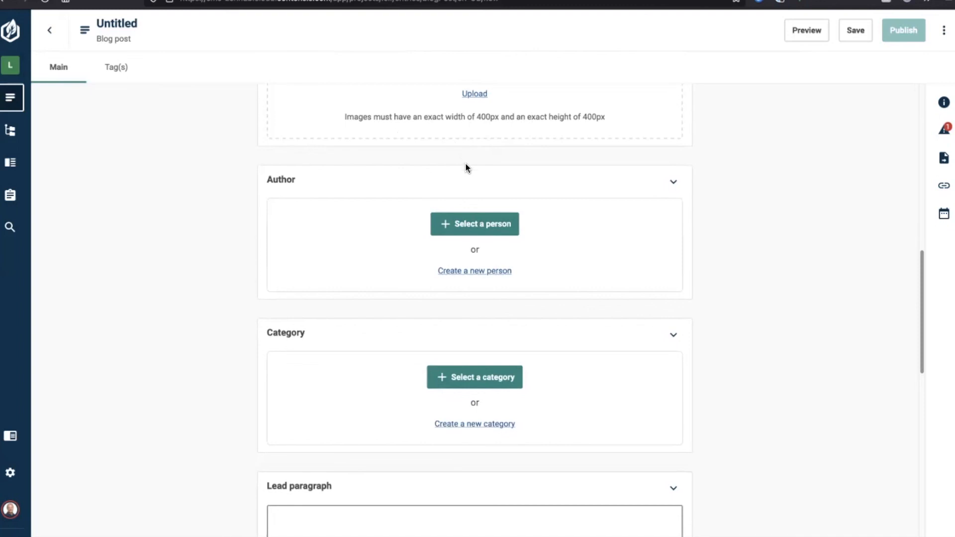
scroll(466, 165, "up", 1)
scroll(466, 164, "up", 5)
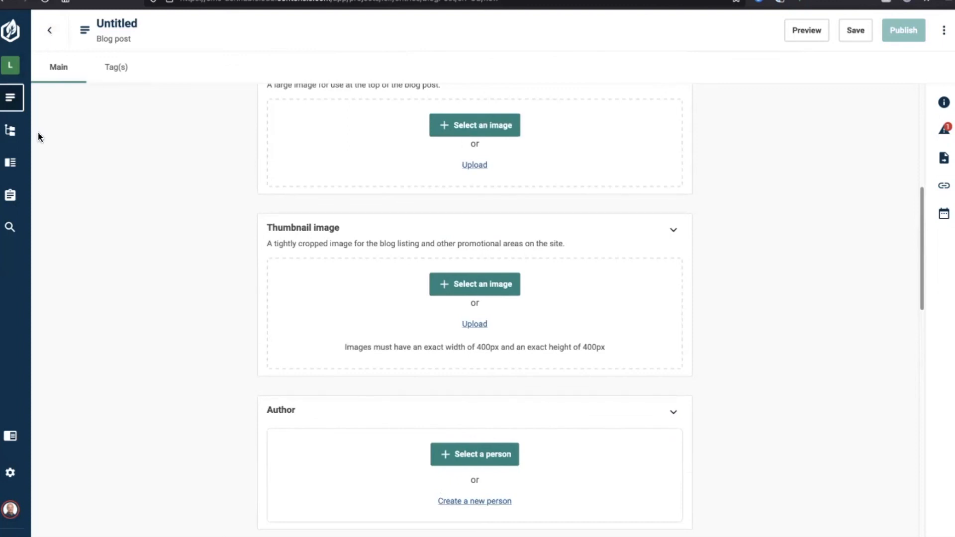
scroll(91, 163, "up", 1)
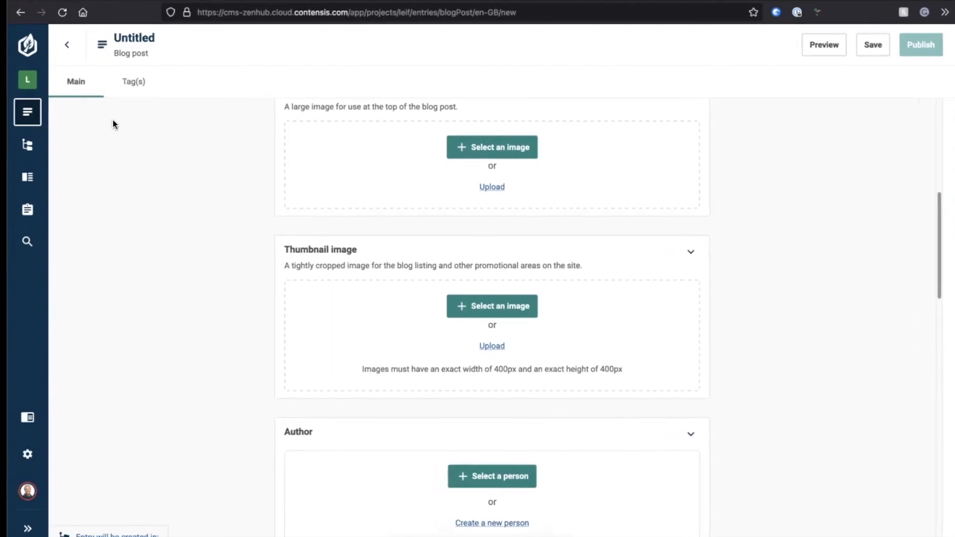
Step: Switch to the Contensis 15.3 presentation in Keynote and play the slideshow from the Image API slide
key("super+Tab")
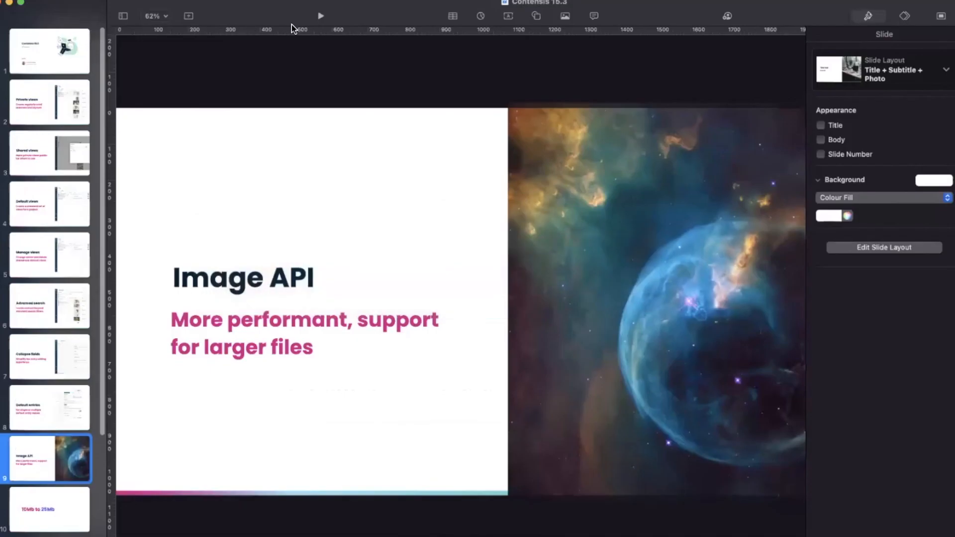
left_click(321, 17)
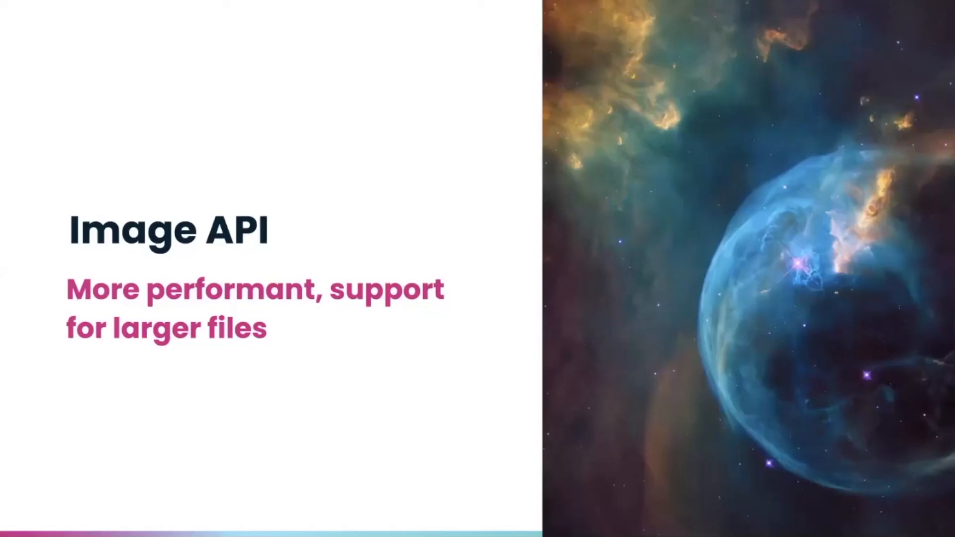